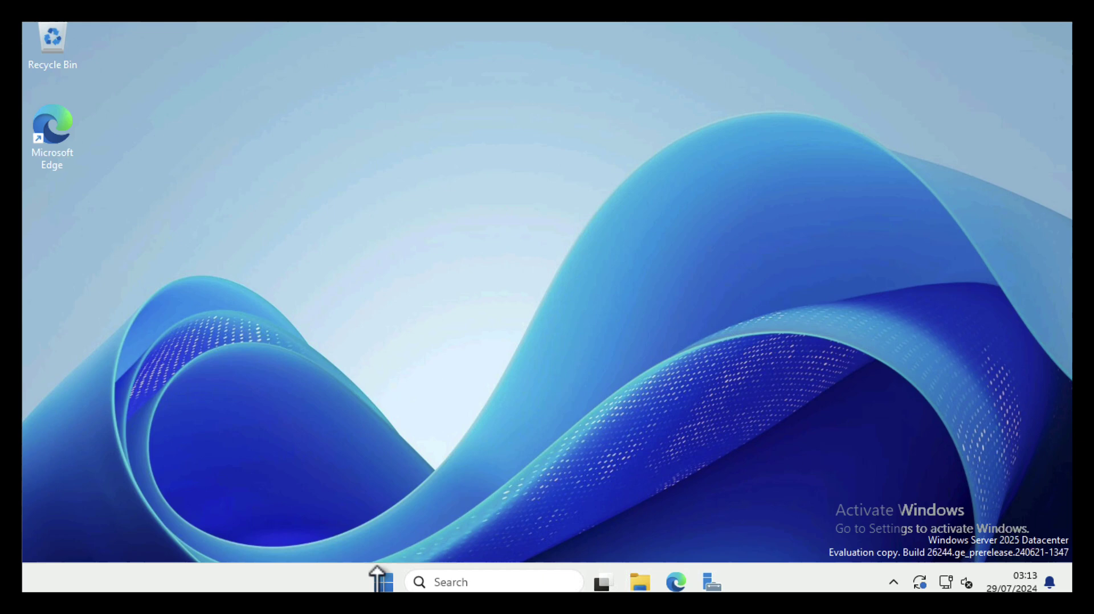
# Run winver in Windows PowerShell to confirm Windows Server 2025 version 24H2, build 26244.5000
pyautogui.click(384, 582)
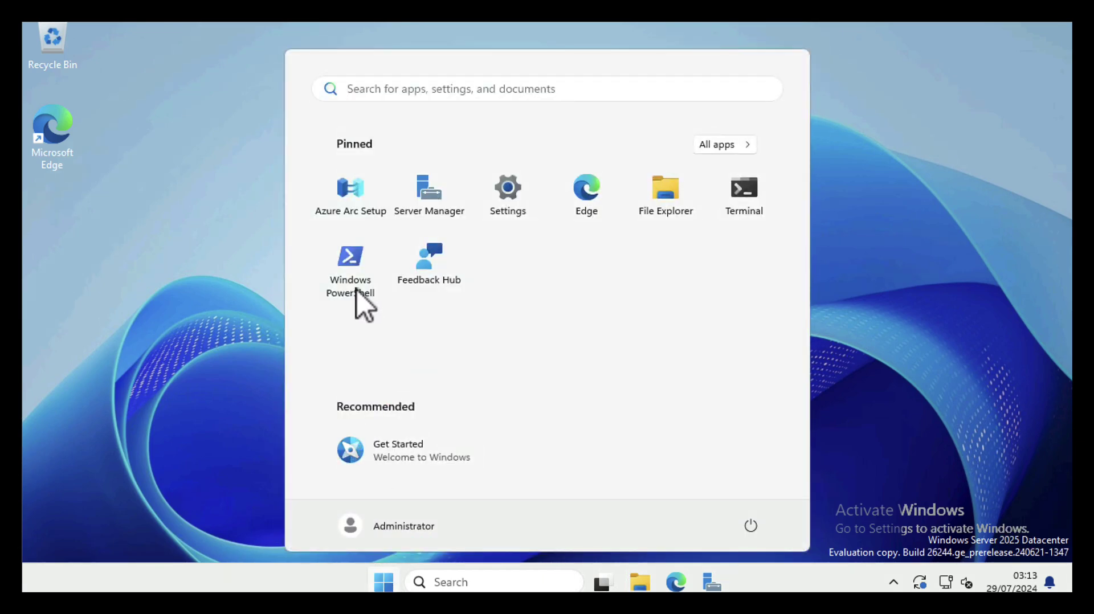
pyautogui.click(350, 256)
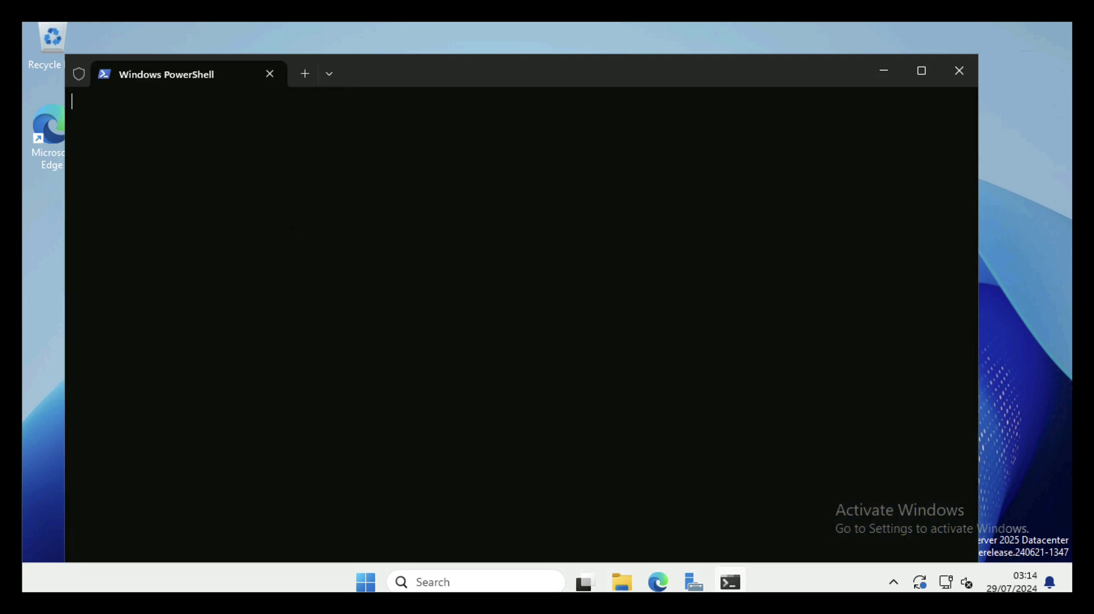
pyautogui.write('winver')
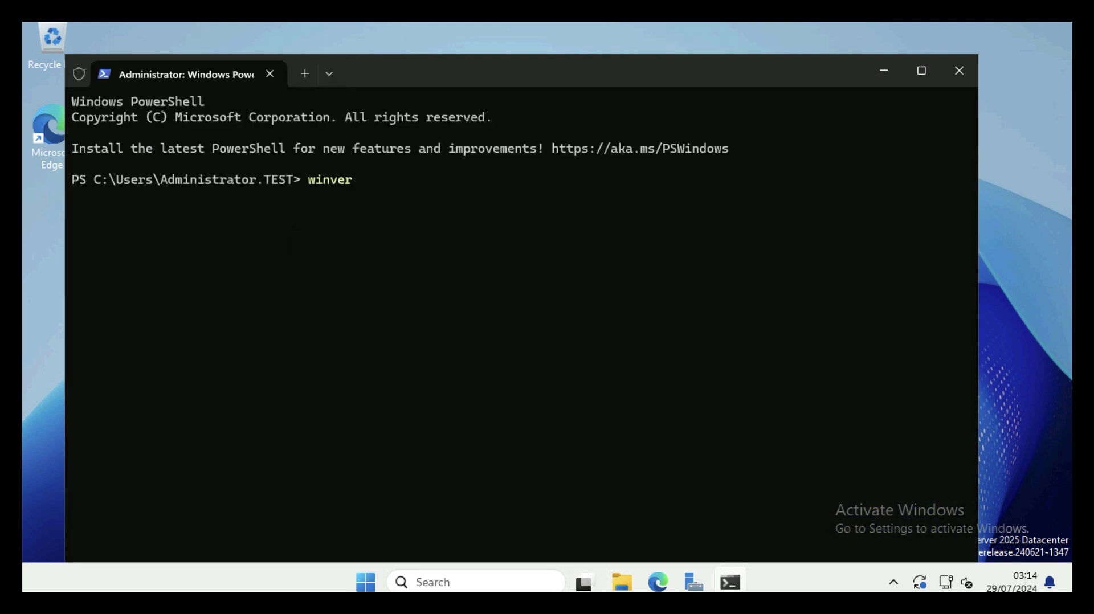
pyautogui.press('Return')
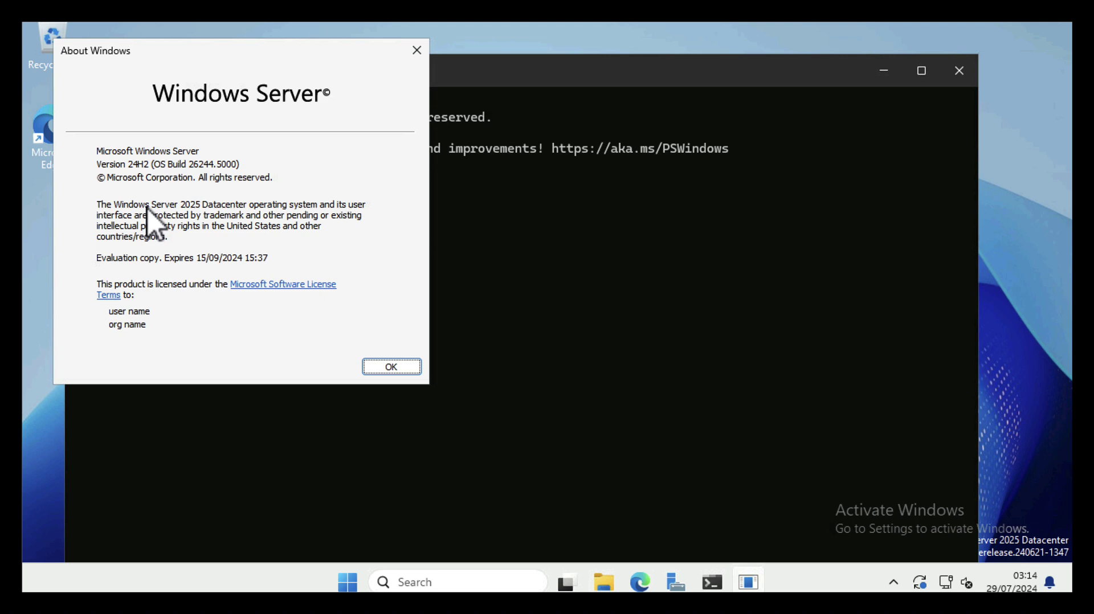
pyautogui.click(418, 51)
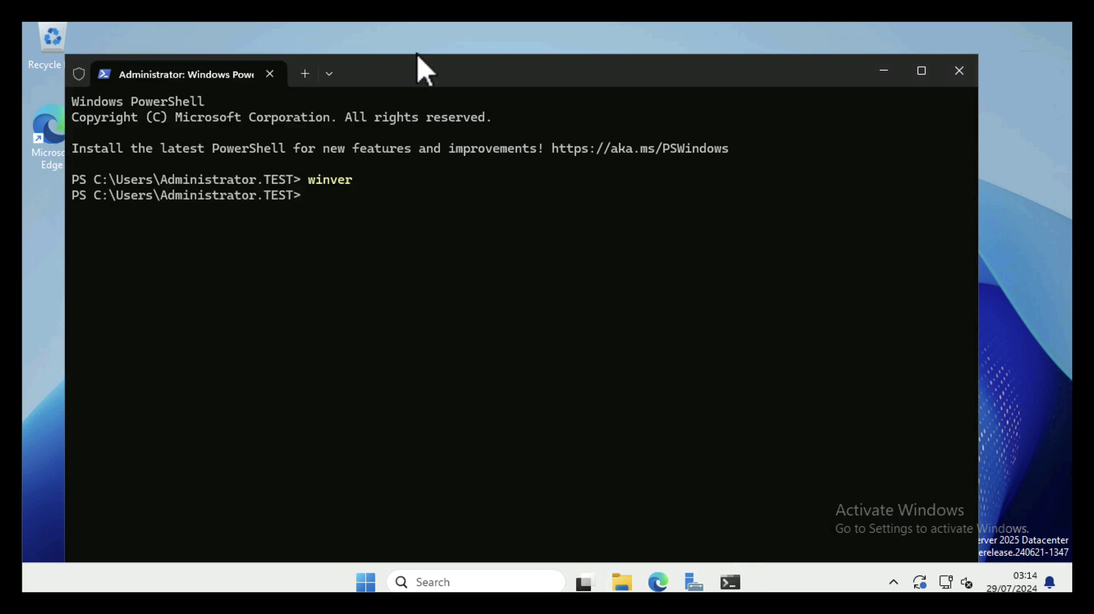
pyautogui.click(959, 71)
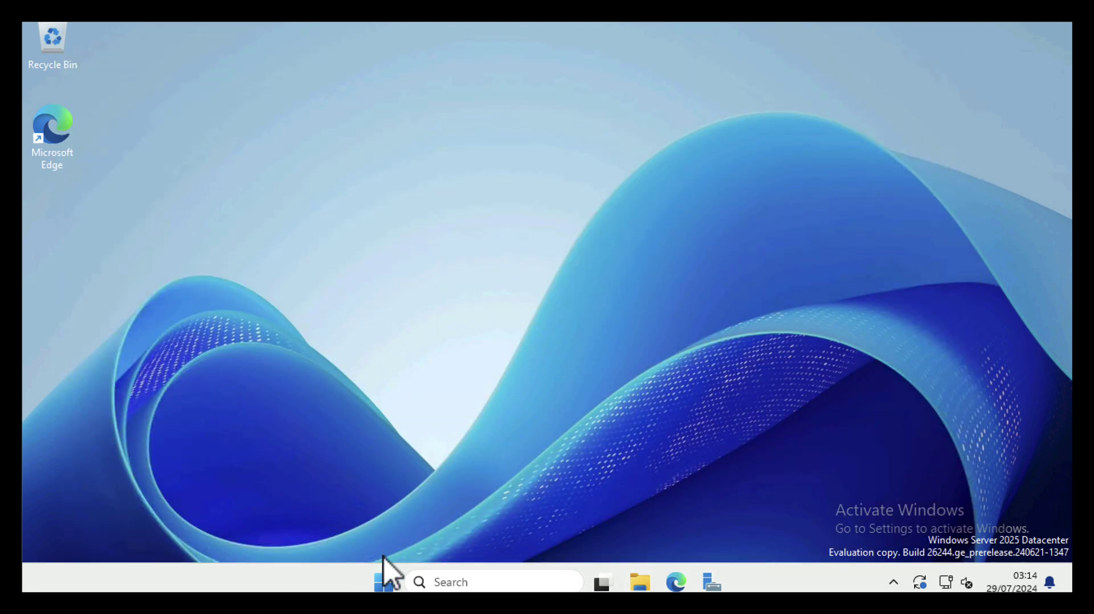
pyautogui.click(383, 582)
pyautogui.click(505, 206)
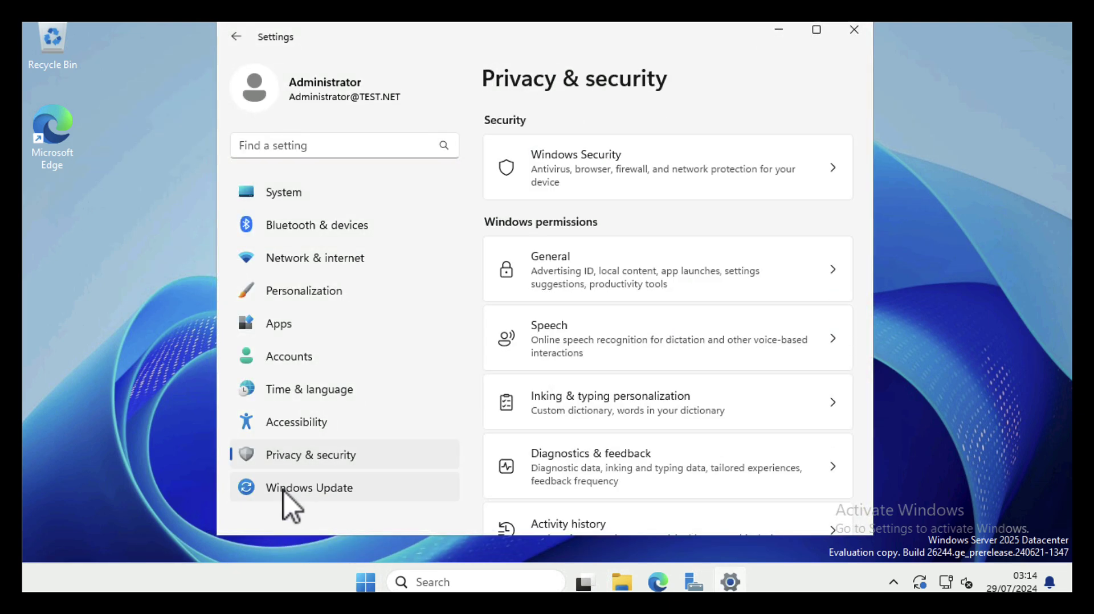
pyautogui.click(284, 491)
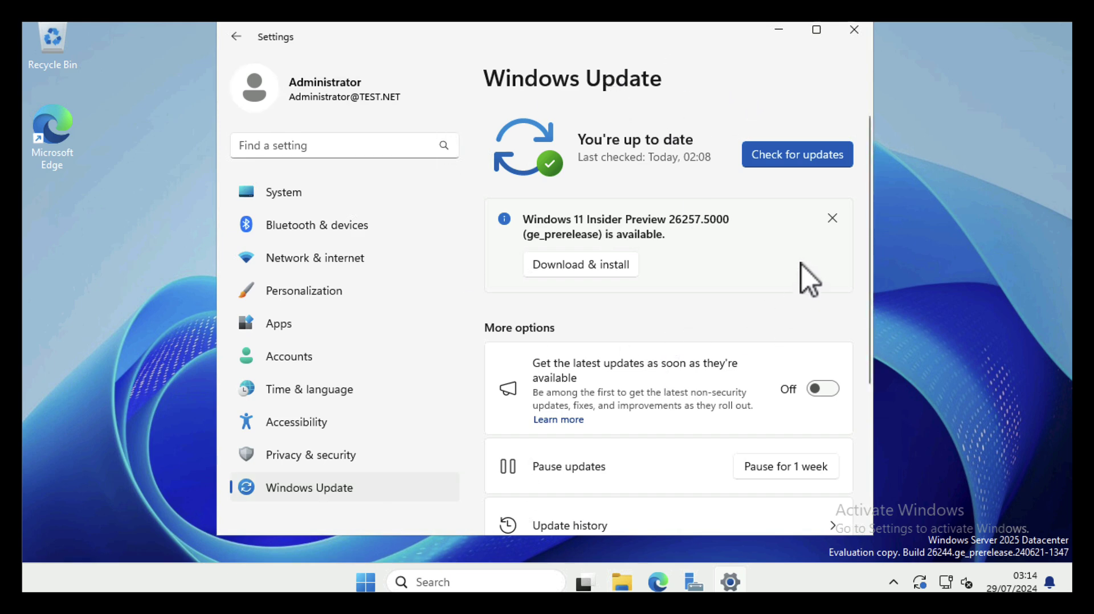
pyautogui.click(272, 196)
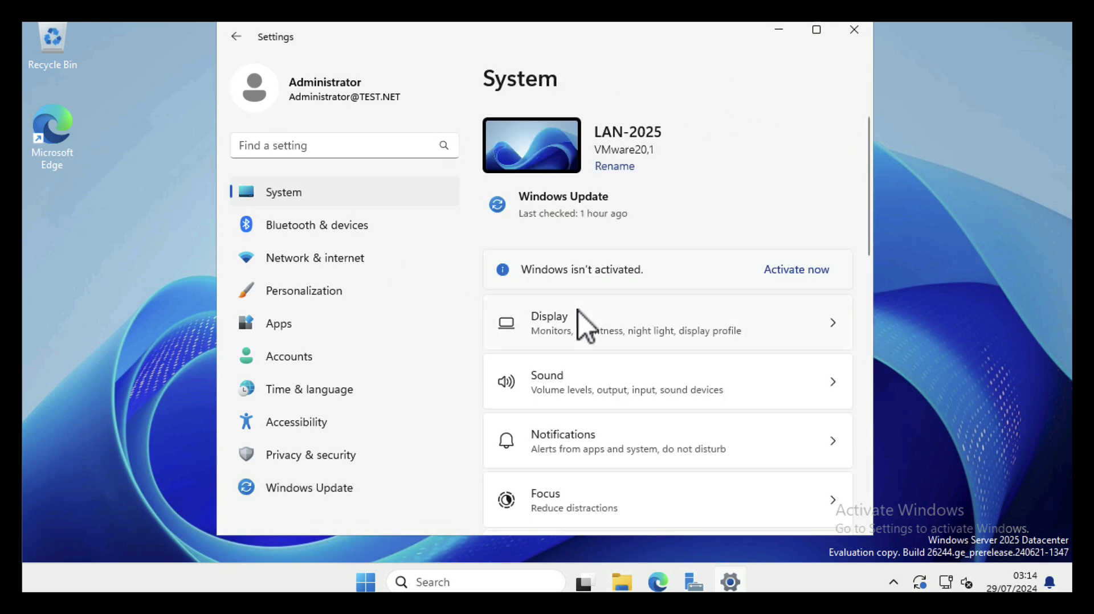
pyautogui.scroll(-10, 579, 311)
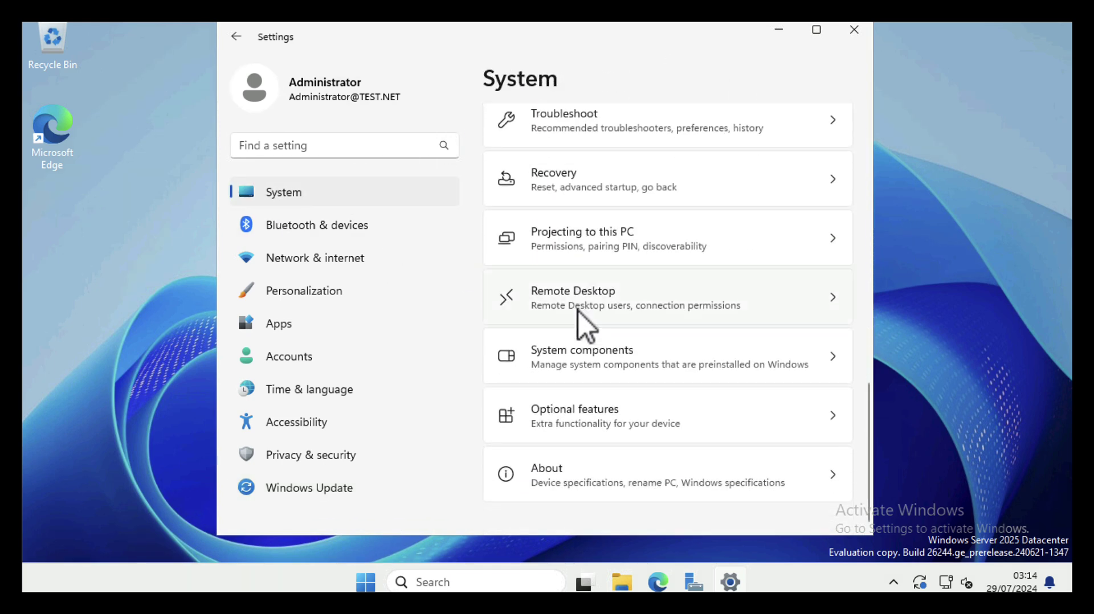
pyautogui.click(553, 477)
pyautogui.scroll(-5, 591, 376)
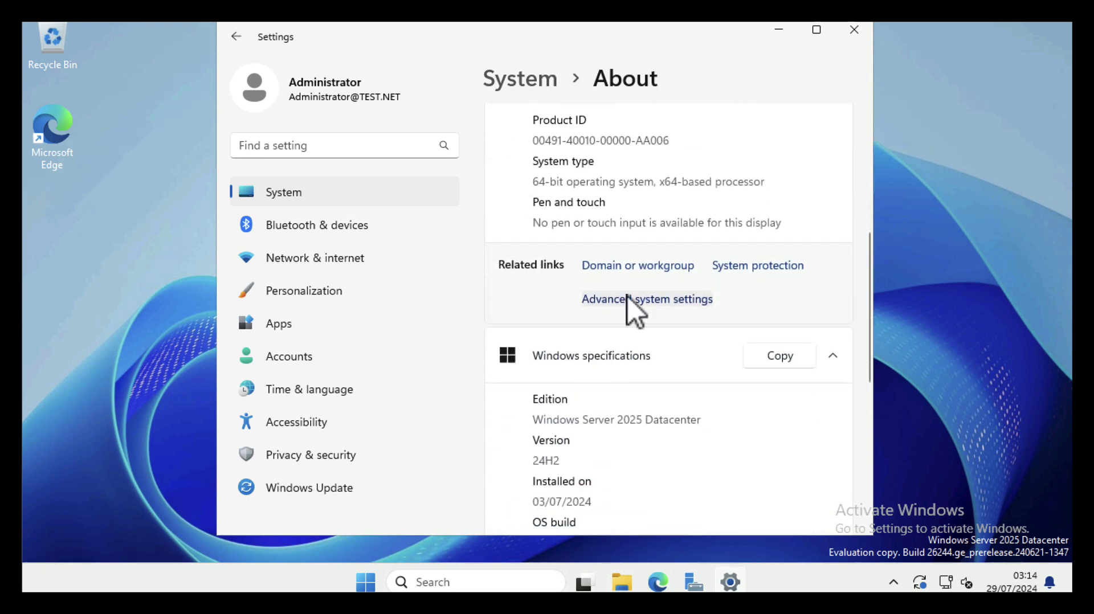
pyautogui.click(632, 268)
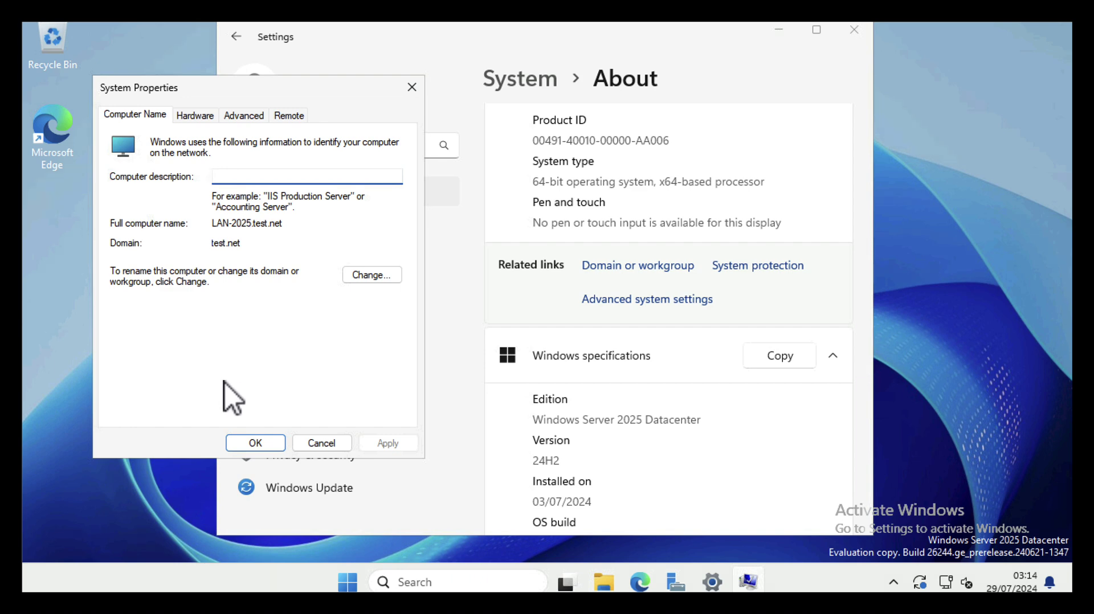
pyautogui.click(240, 443)
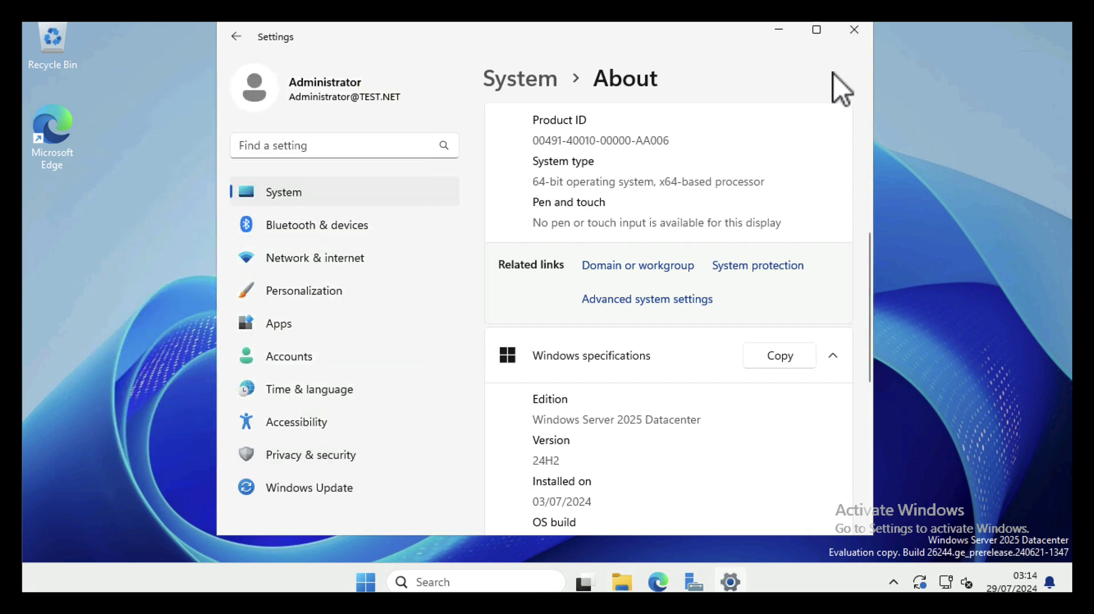
pyautogui.click(855, 31)
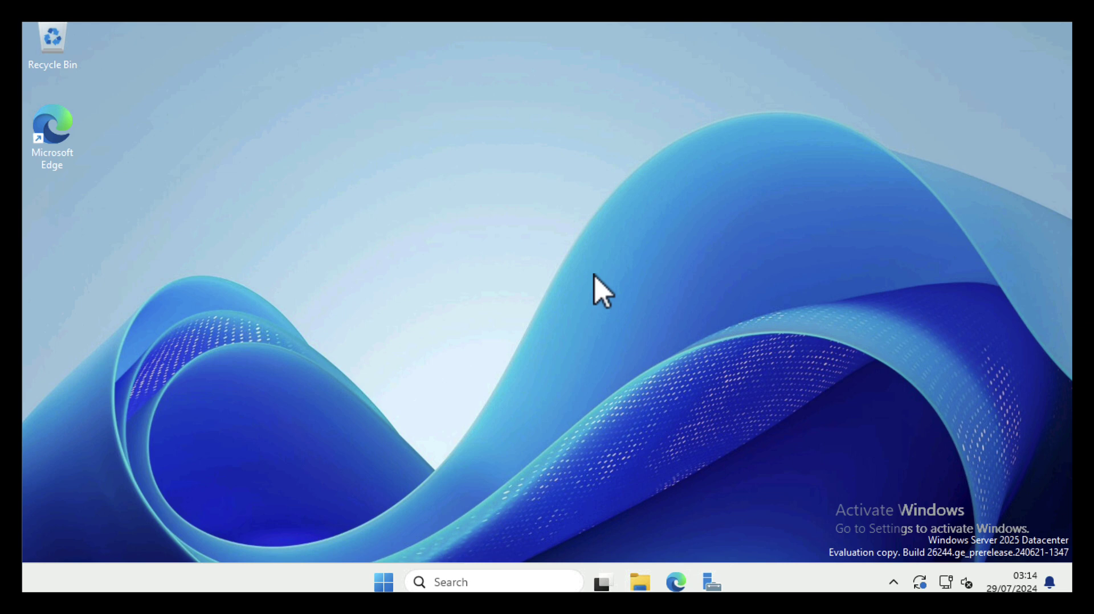
# Start the Add Roles and Features wizard and choose LAN-2025 as the destination server
pyautogui.click(711, 582)
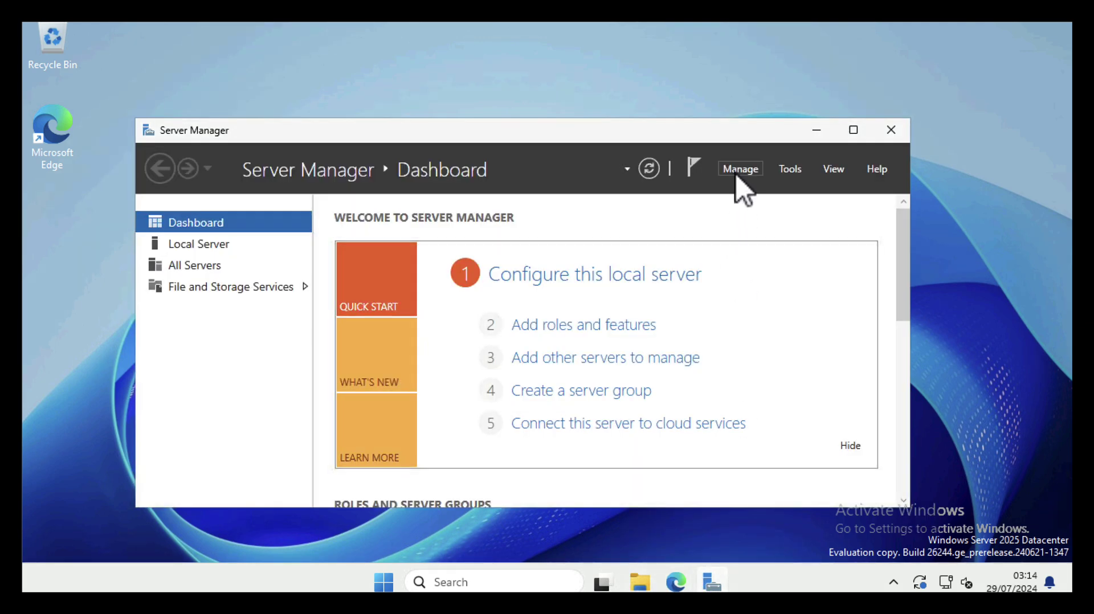
pyautogui.click(740, 171)
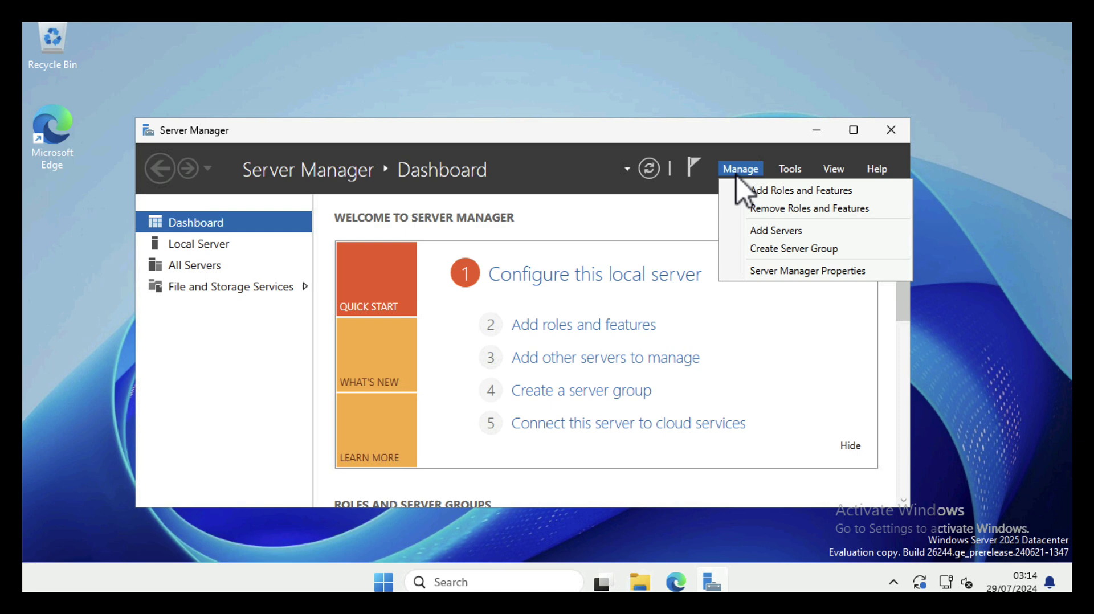
pyautogui.click(747, 197)
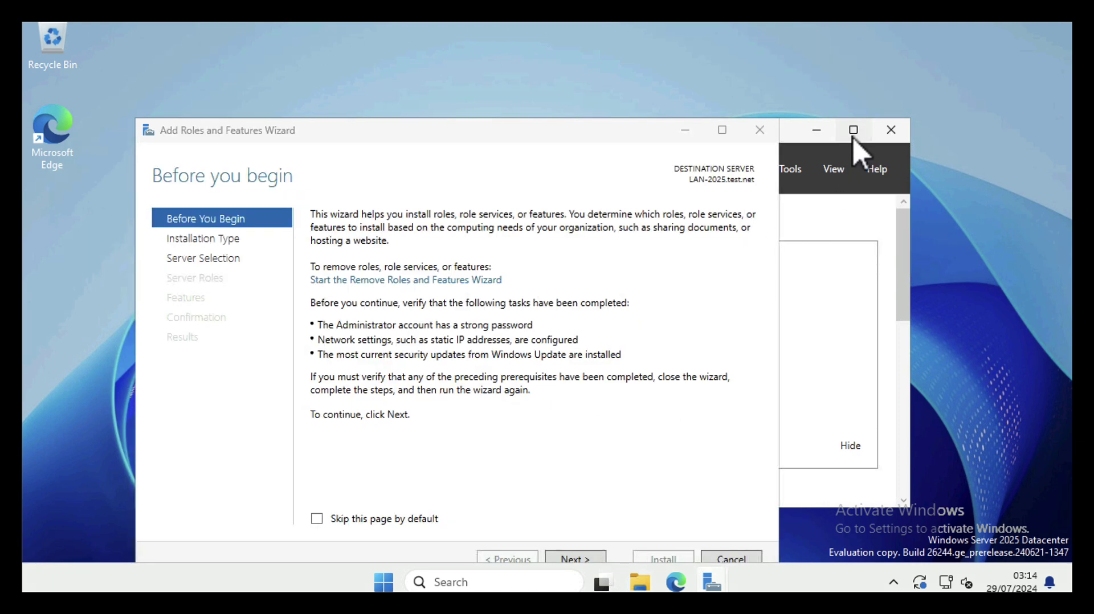
pyautogui.click(853, 131)
pyautogui.click(601, 138)
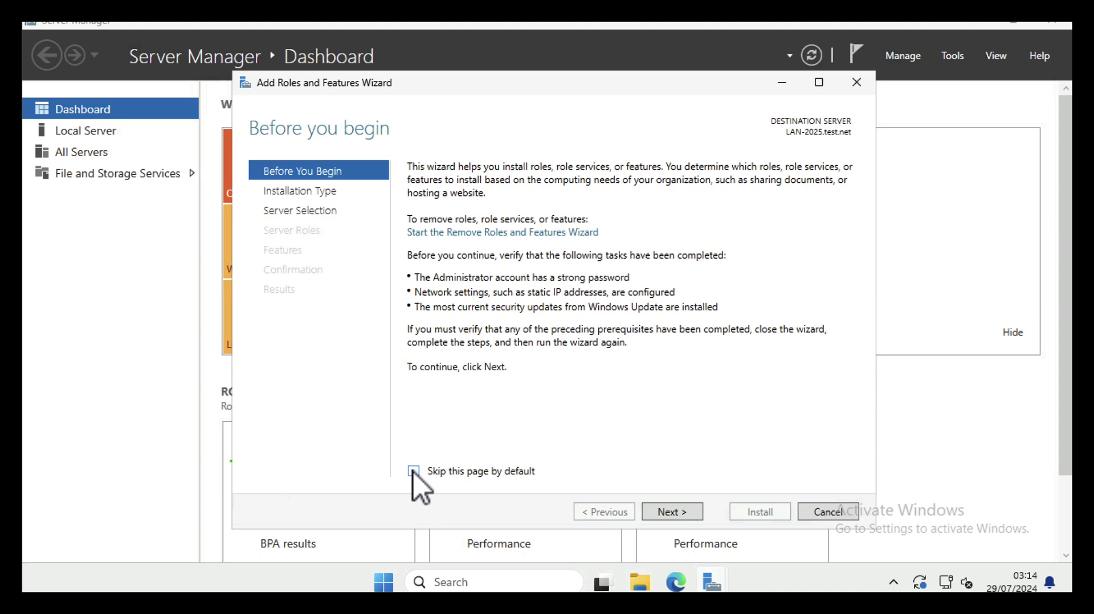
pyautogui.click(672, 511)
pyautogui.click(674, 512)
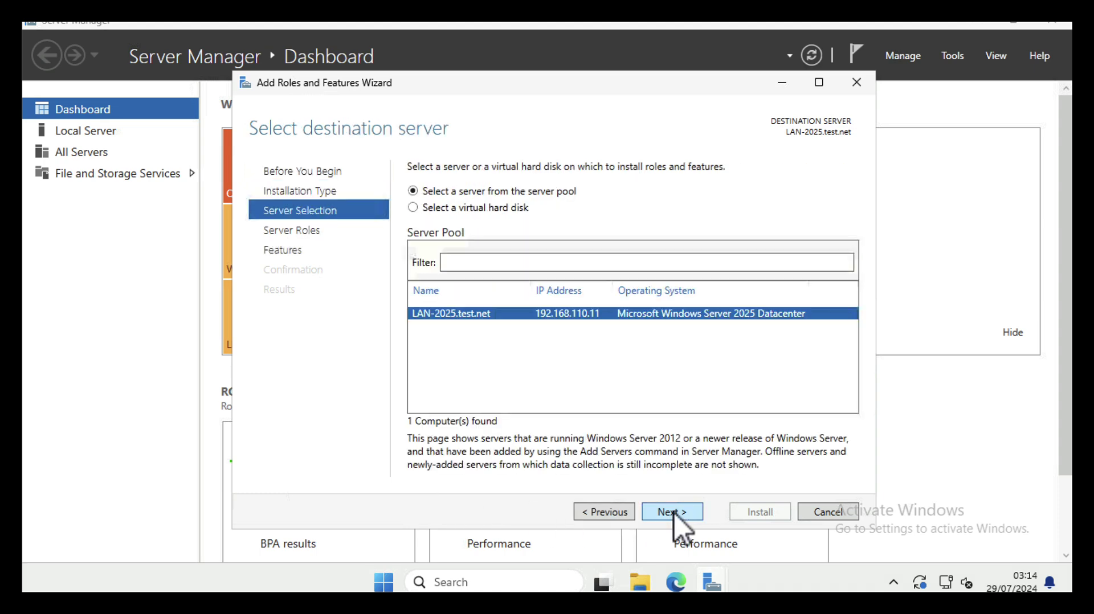
pyautogui.click(674, 513)
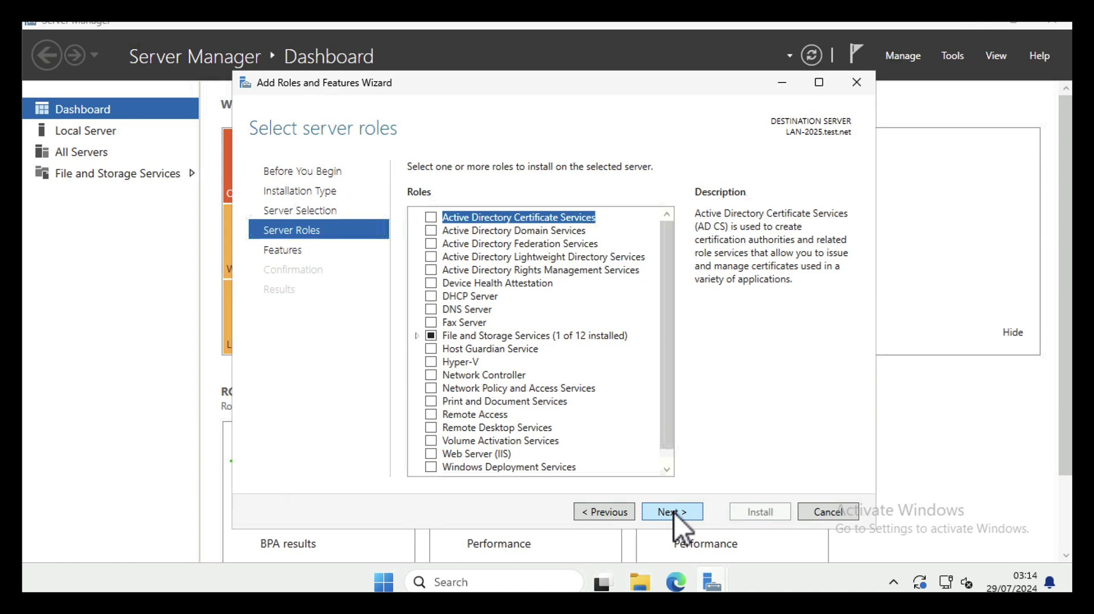
# Select Active Directory Domain Services with its management tools, allow automatic restart, and install
pyautogui.click(431, 233)
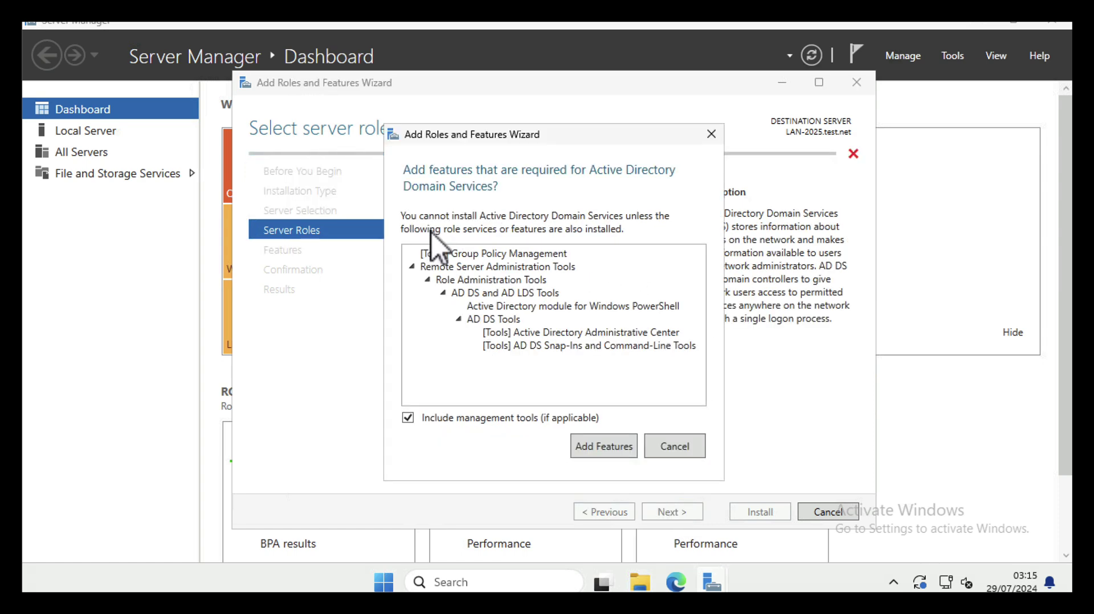
pyautogui.click(597, 452)
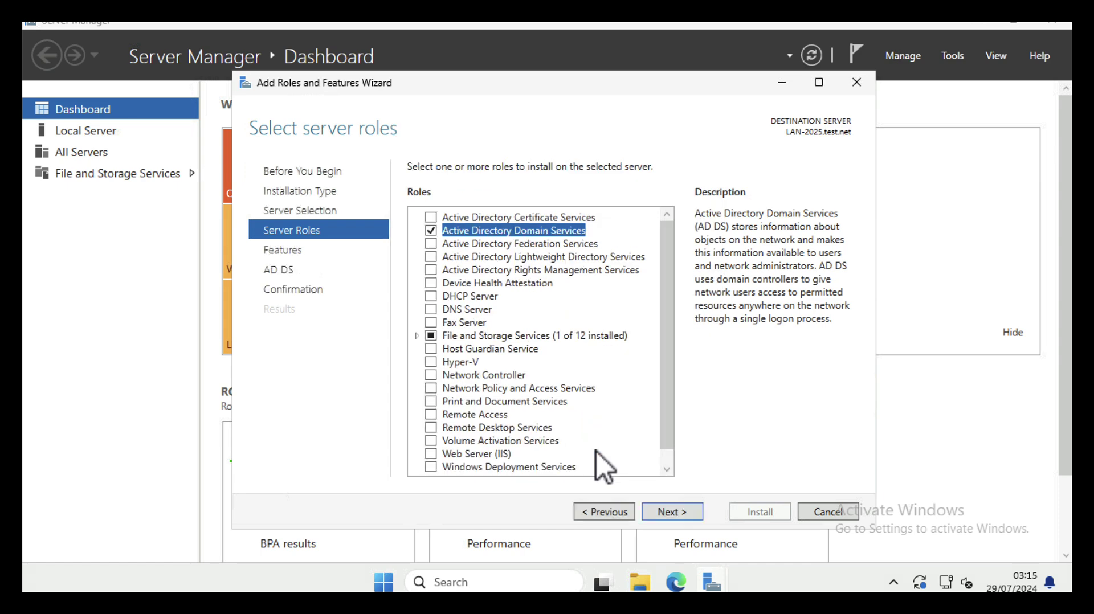
pyautogui.click(661, 513)
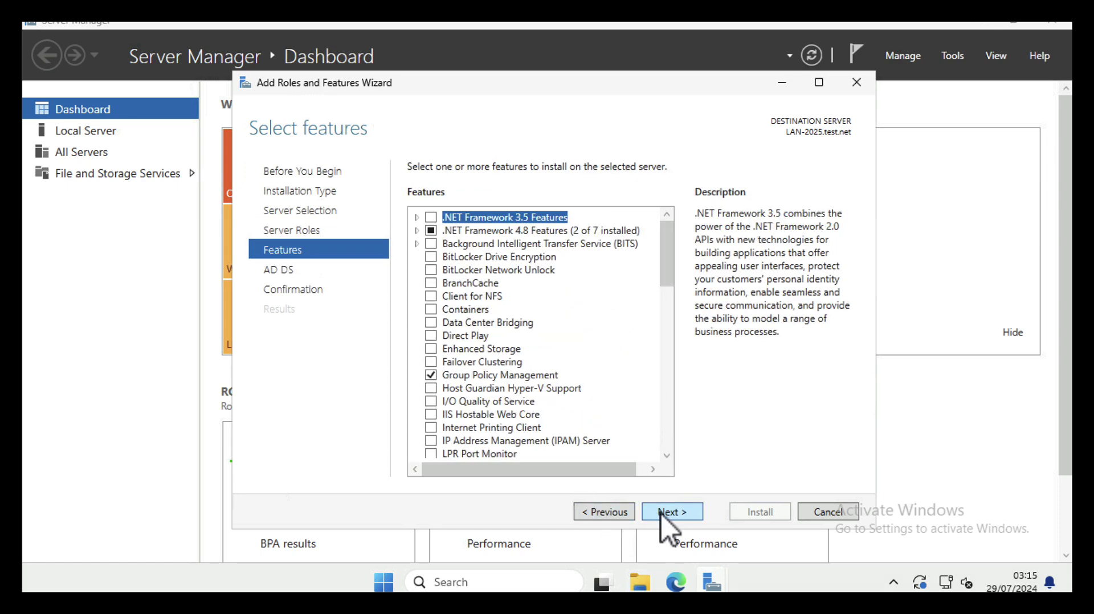
pyautogui.click(662, 513)
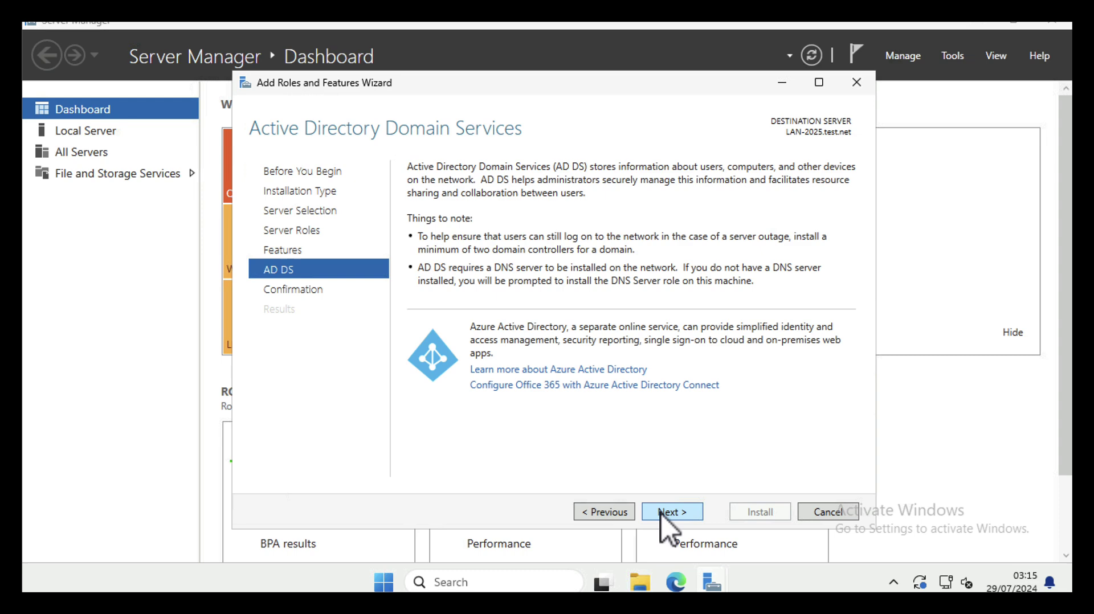
pyautogui.click(662, 513)
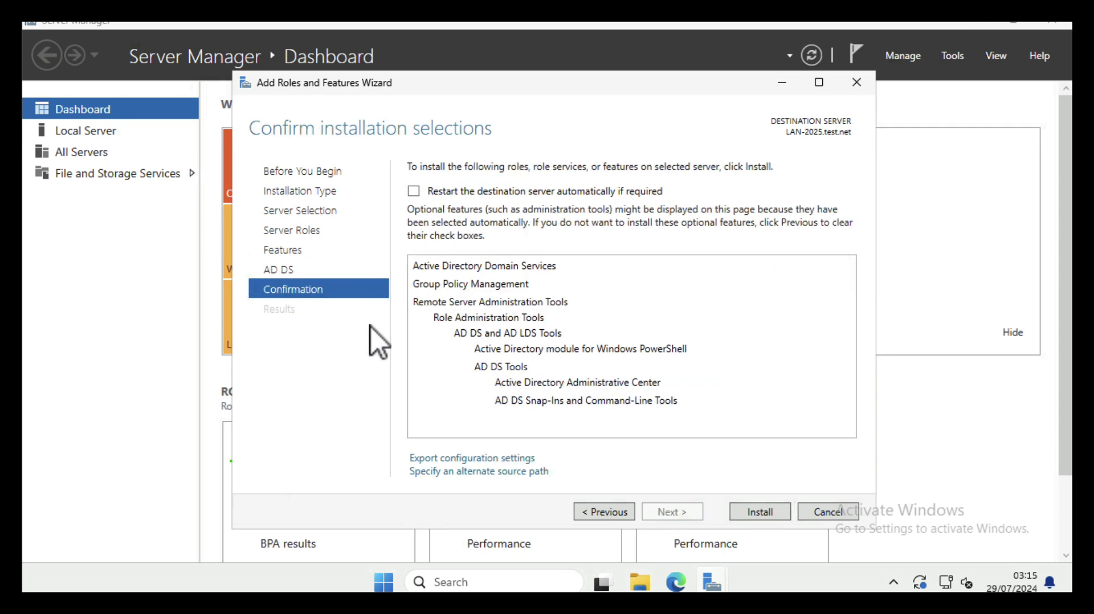
pyautogui.click(414, 191)
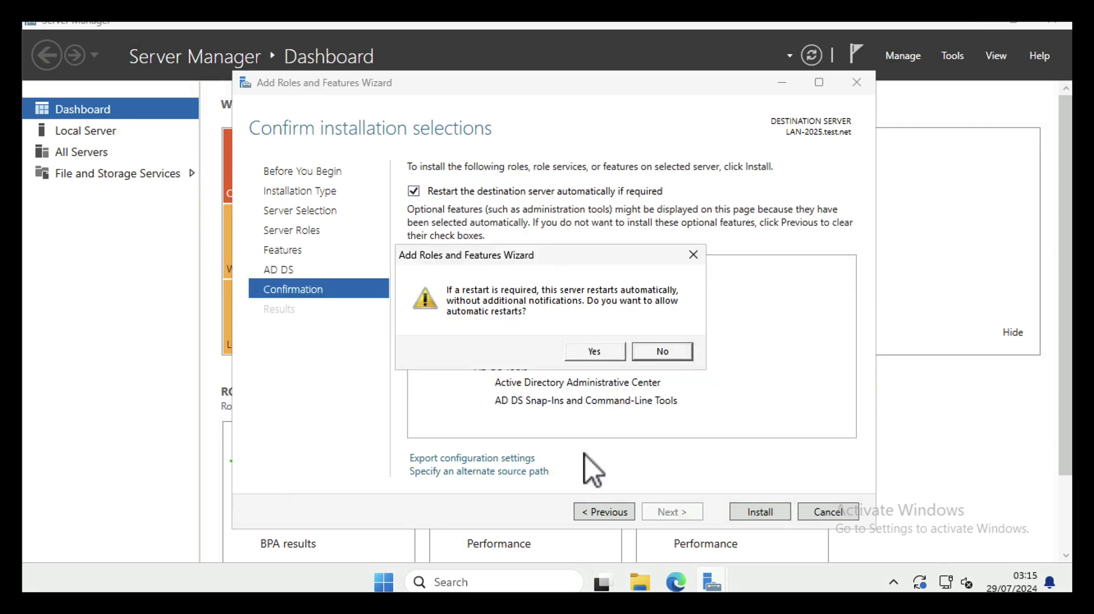
pyautogui.click(593, 352)
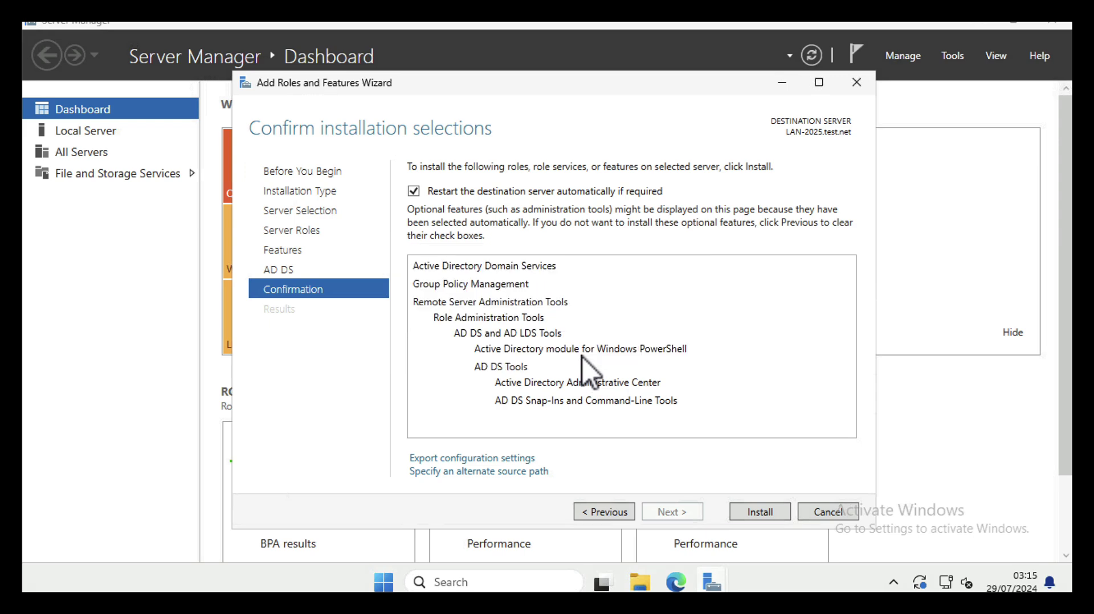
pyautogui.click(761, 512)
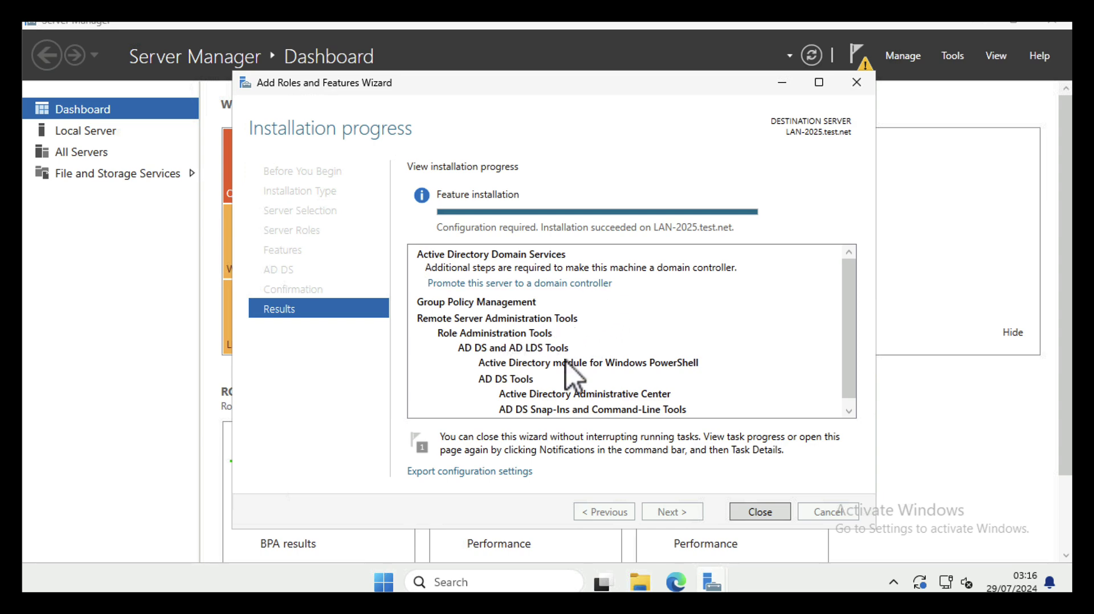
# Launch domain controller promotion, adding a controller to the existing test.net domain
pyautogui.click(751, 513)
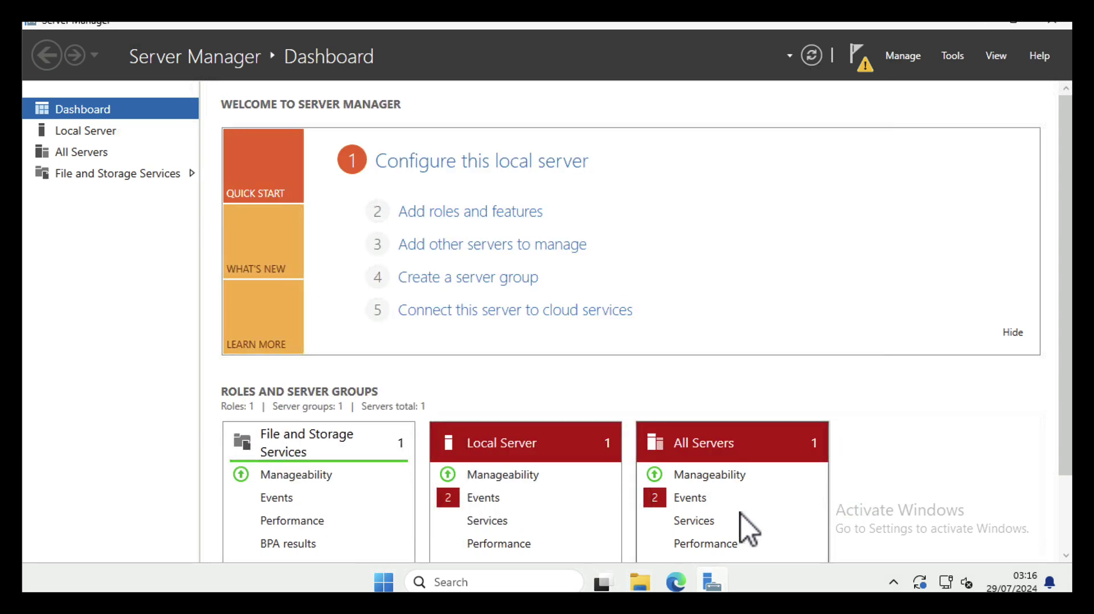
pyautogui.click(855, 58)
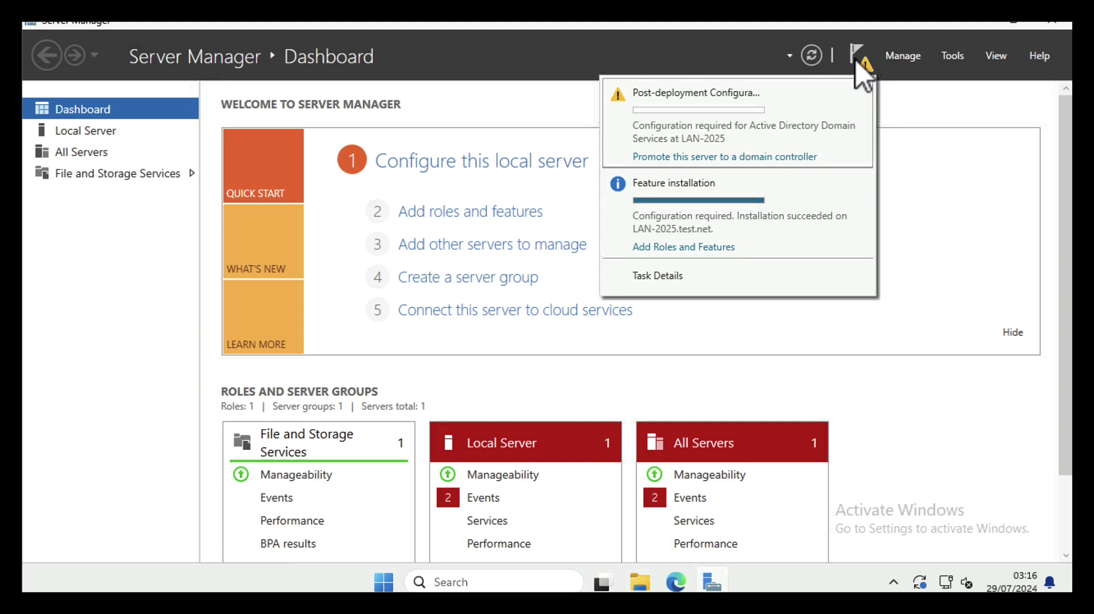
pyautogui.click(707, 159)
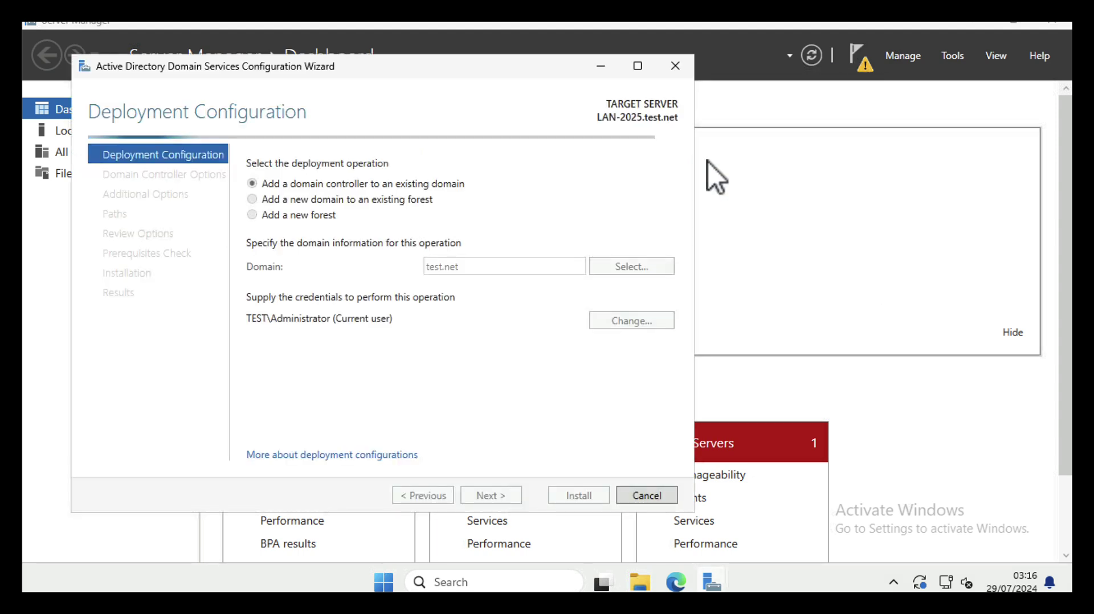
pyautogui.moveTo(409, 71); pyautogui.dragTo(612, 83)
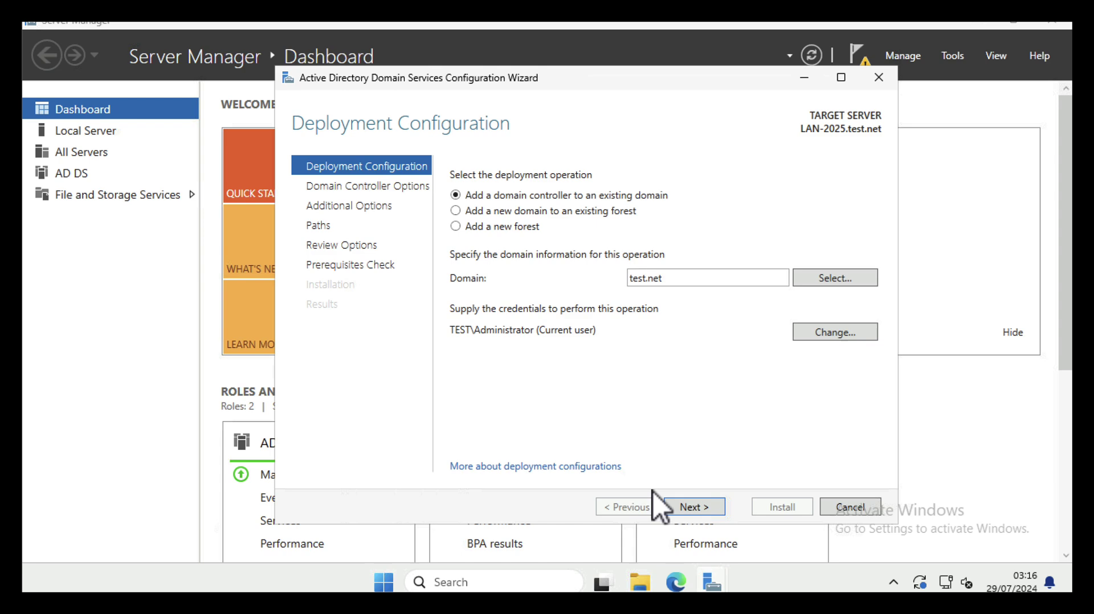
pyautogui.click(682, 507)
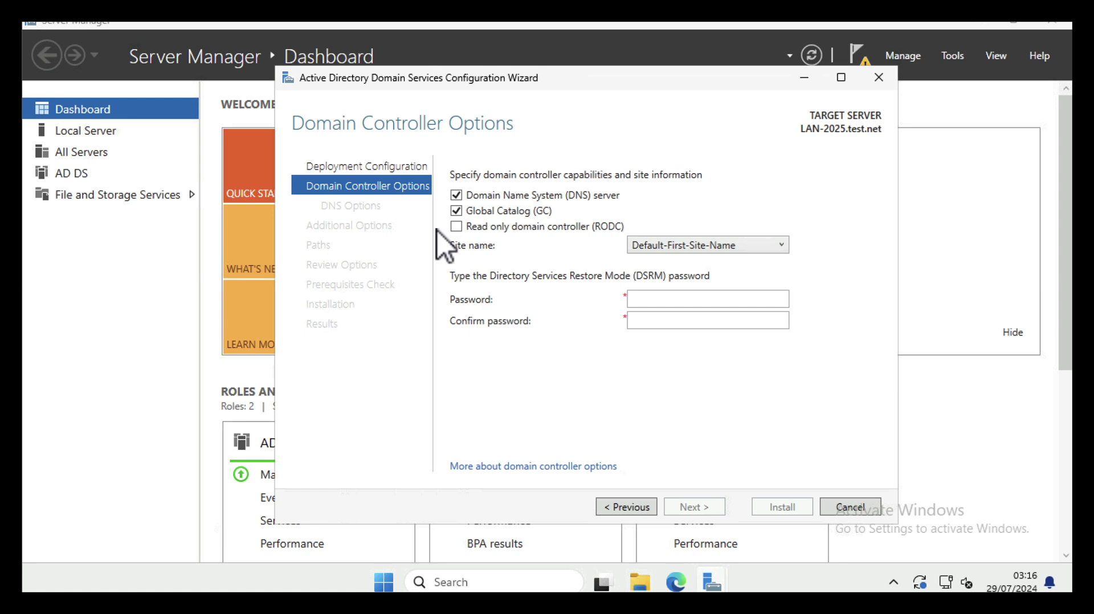
# Enter the DSRM password and accept default DNS, replication, folder and preparation settings
pyautogui.click(655, 300)
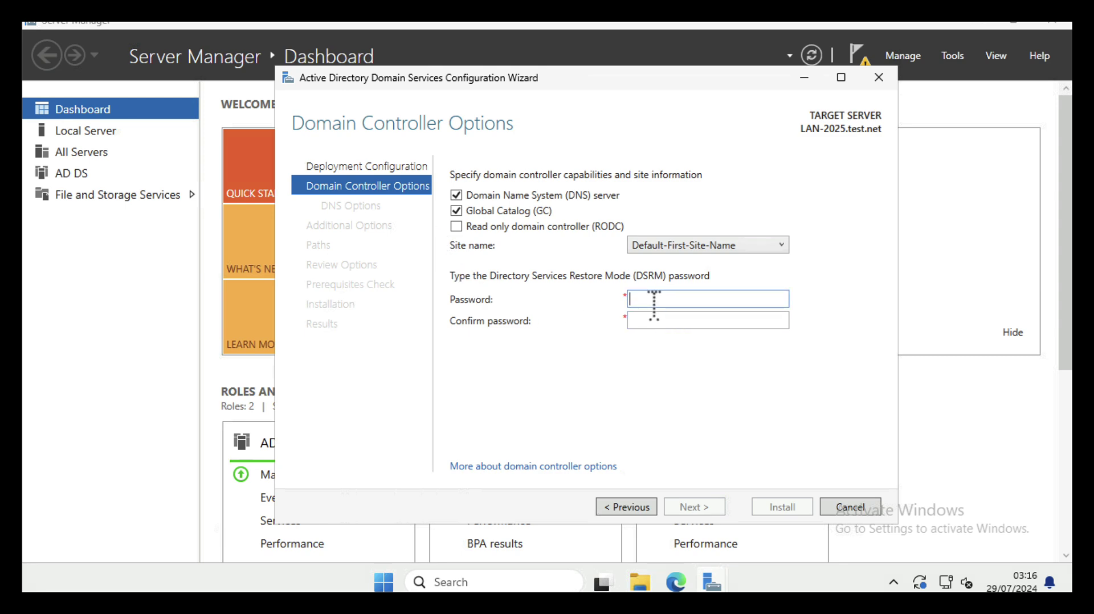
pyautogui.write('•••••••••')
pyautogui.press('Tab')
pyautogui.write('•••••••••')
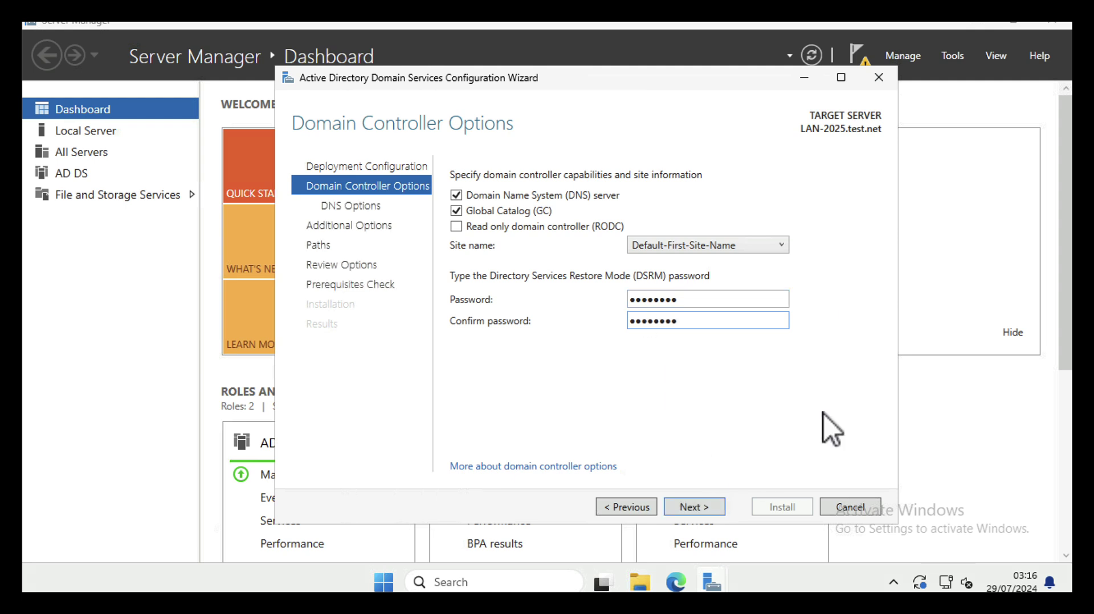
pyautogui.click(690, 508)
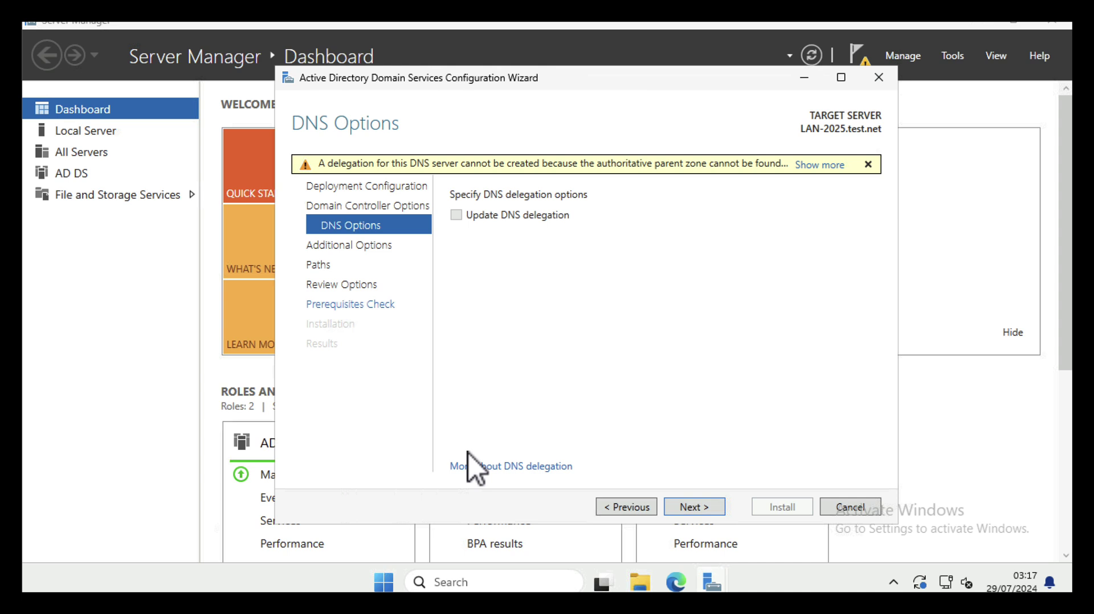
pyautogui.click(682, 507)
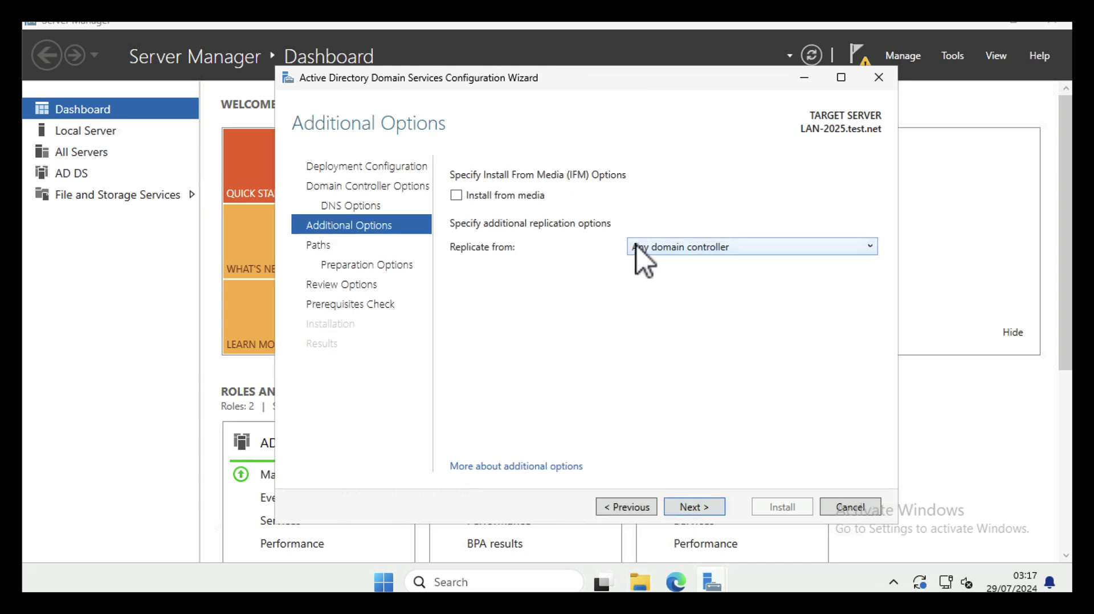
pyautogui.click(689, 513)
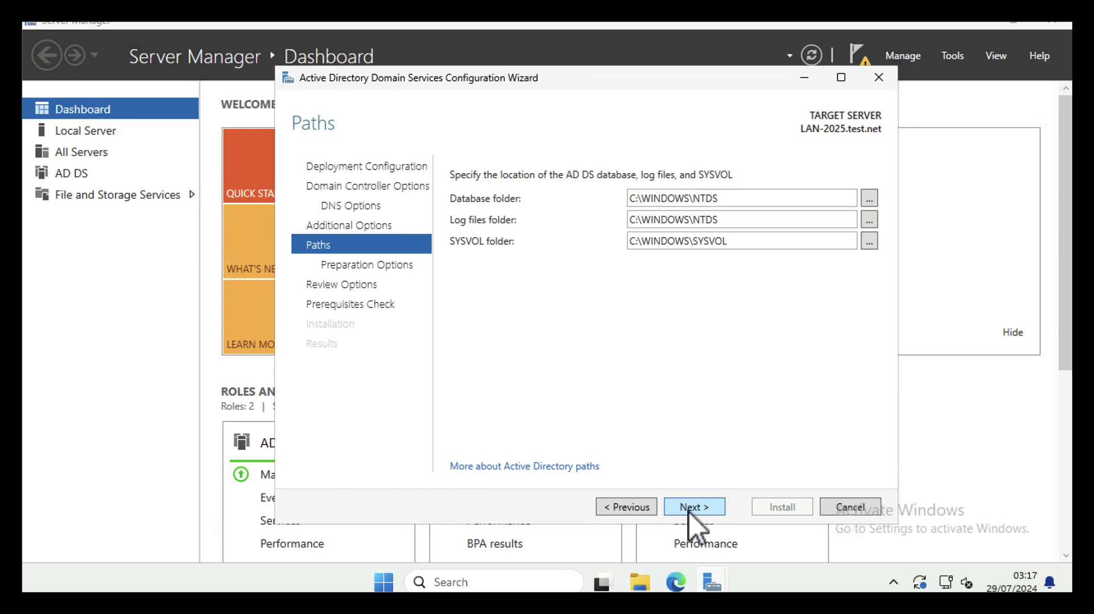
pyautogui.click(690, 511)
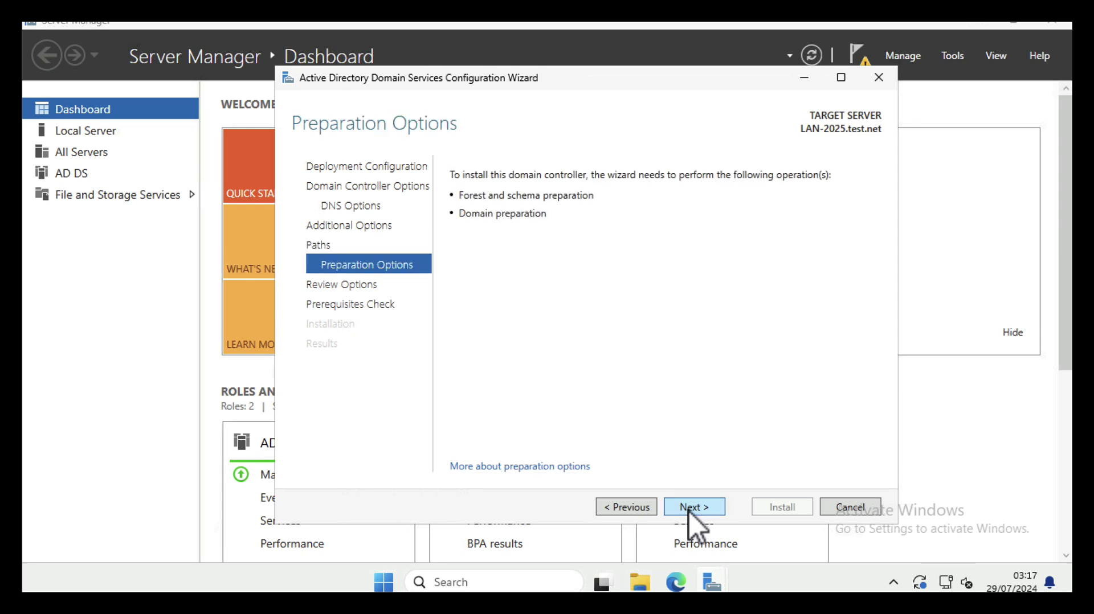
pyautogui.click(690, 508)
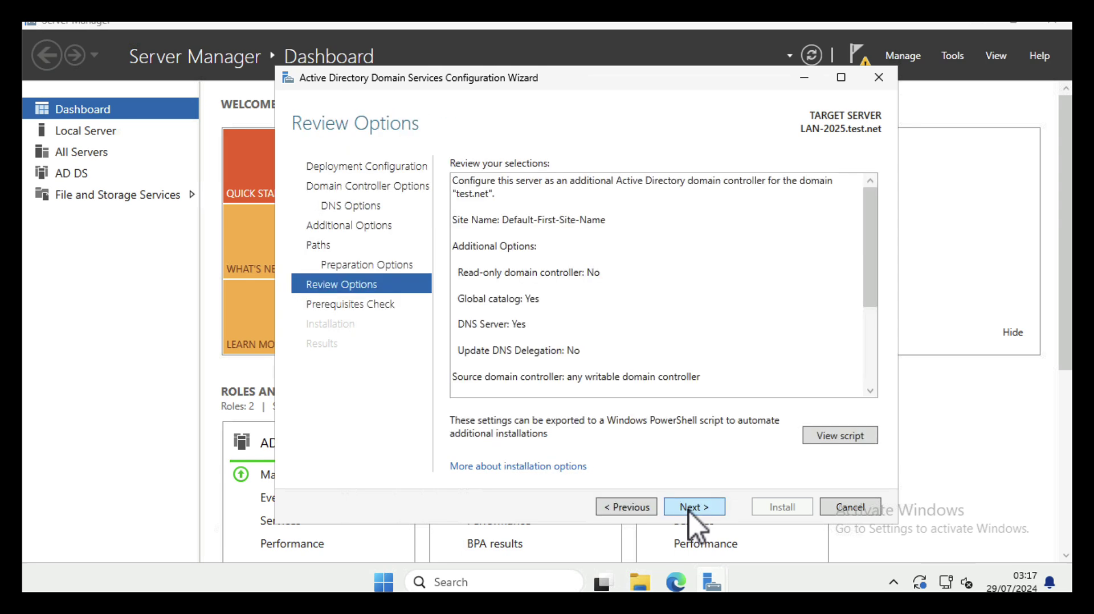
# Pass the prerequisites check and install the domain controller, acknowledging the sign-out warning
pyautogui.click(690, 507)
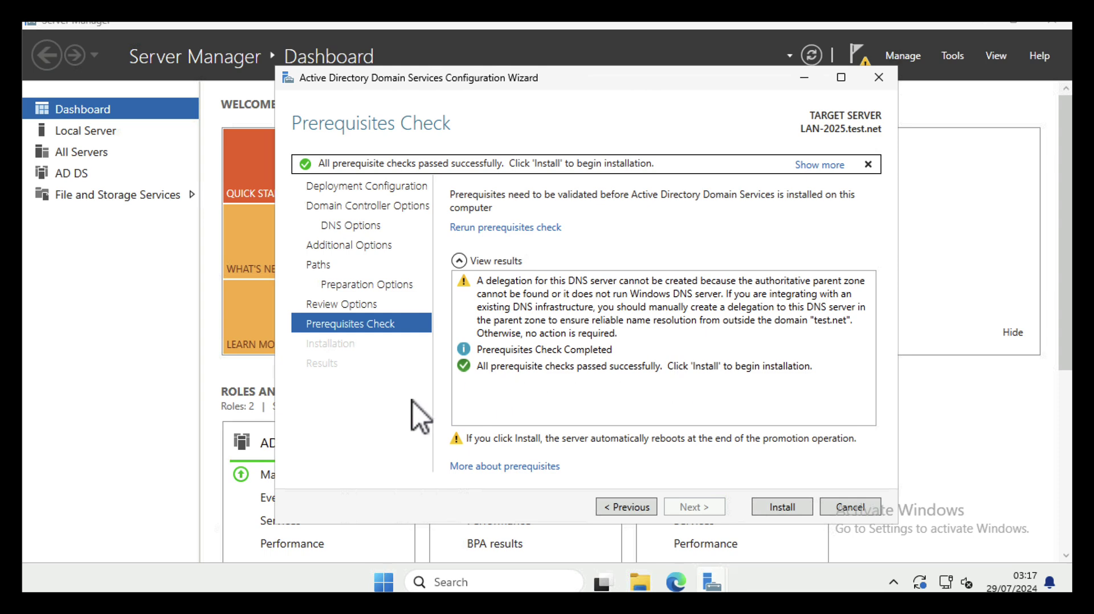
pyautogui.click(767, 508)
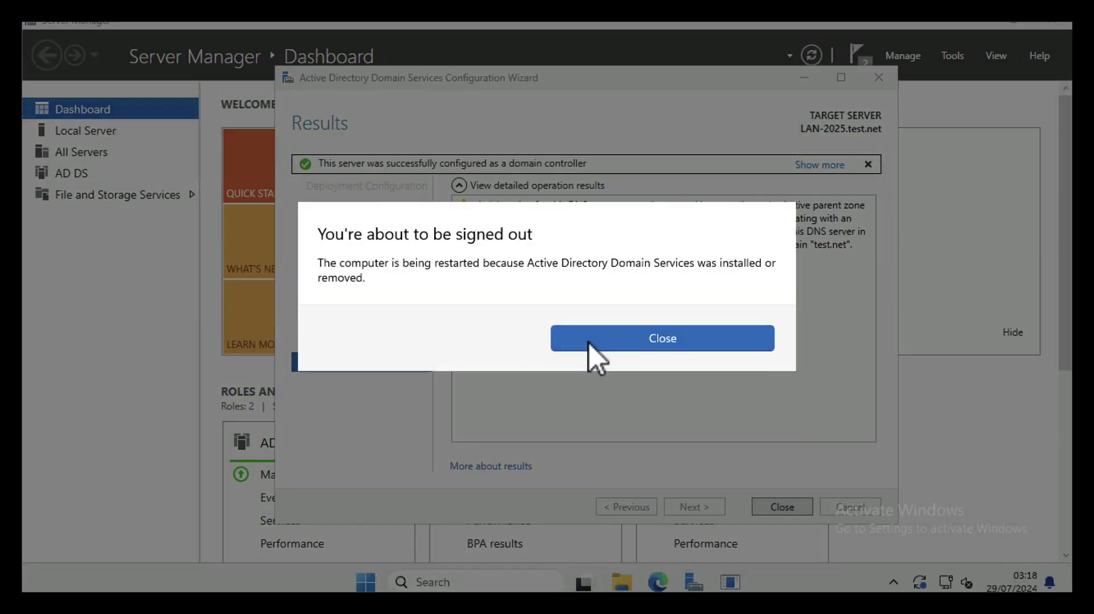
pyautogui.click(589, 344)
pyautogui.click(776, 510)
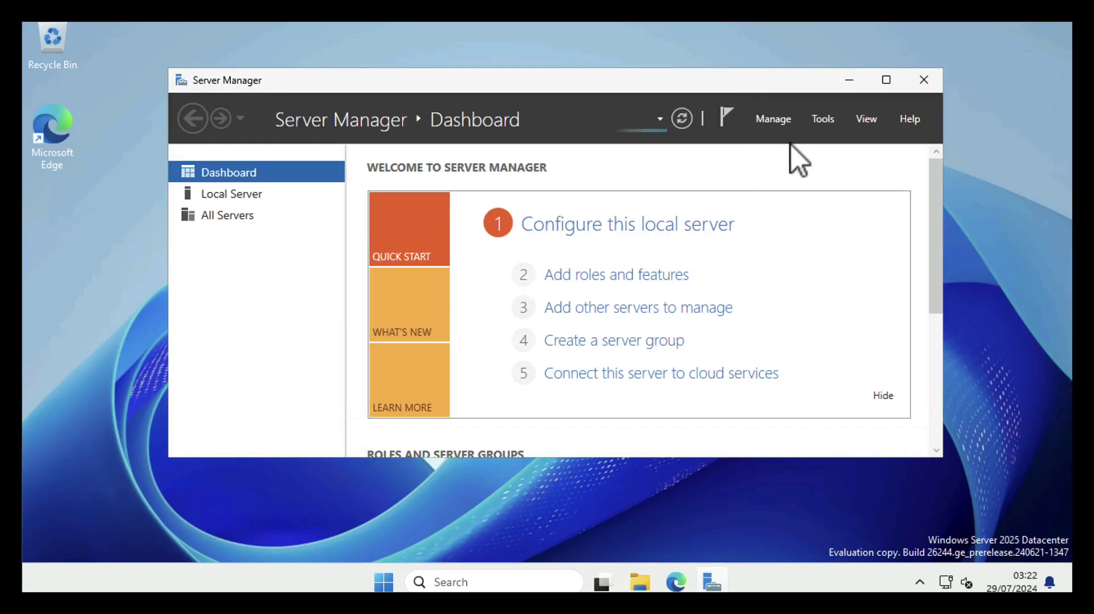
# Show Server Manager's Tools list with the AD, DNS and Group Policy consoles
pyautogui.click(822, 121)
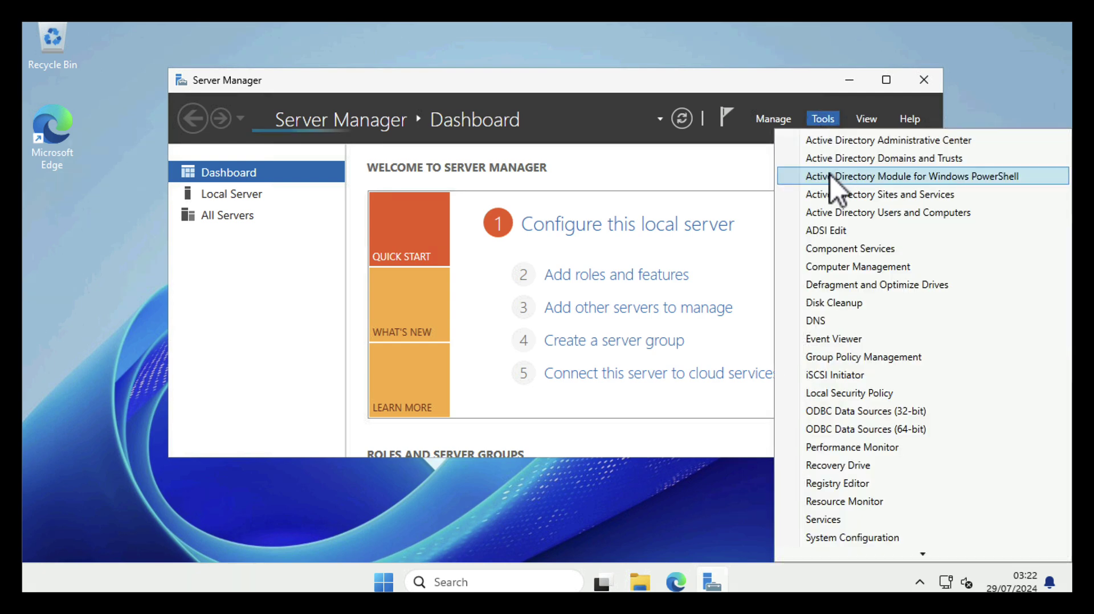
# In test.net's Domain Controllers, check that LAN-2025's operating system is Windows Server 2025 Datacenter
pyautogui.click(833, 213)
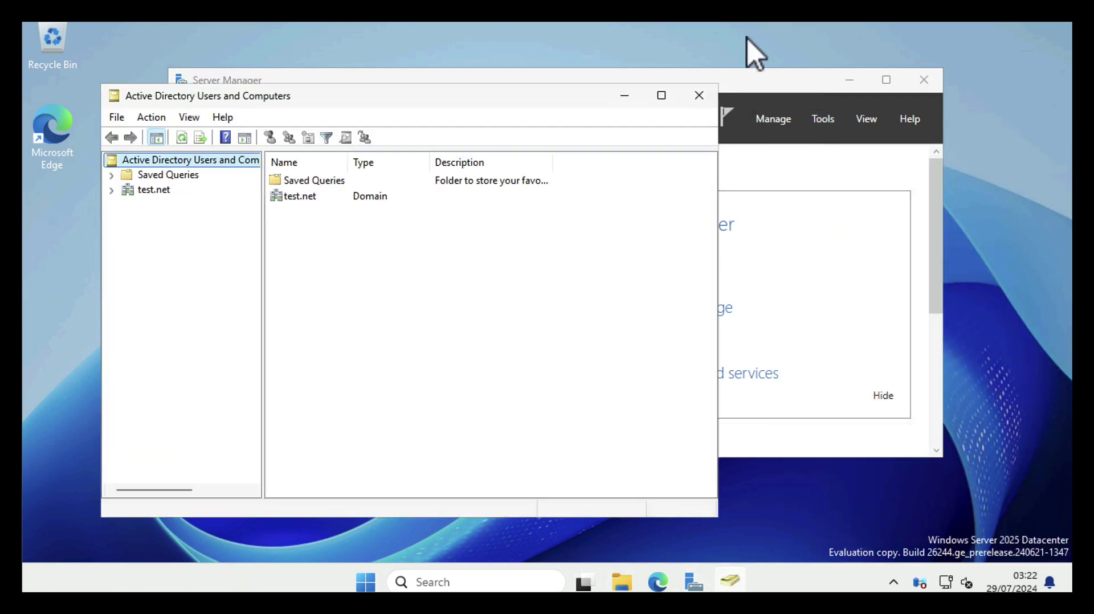
pyautogui.click(849, 80)
pyautogui.click(112, 190)
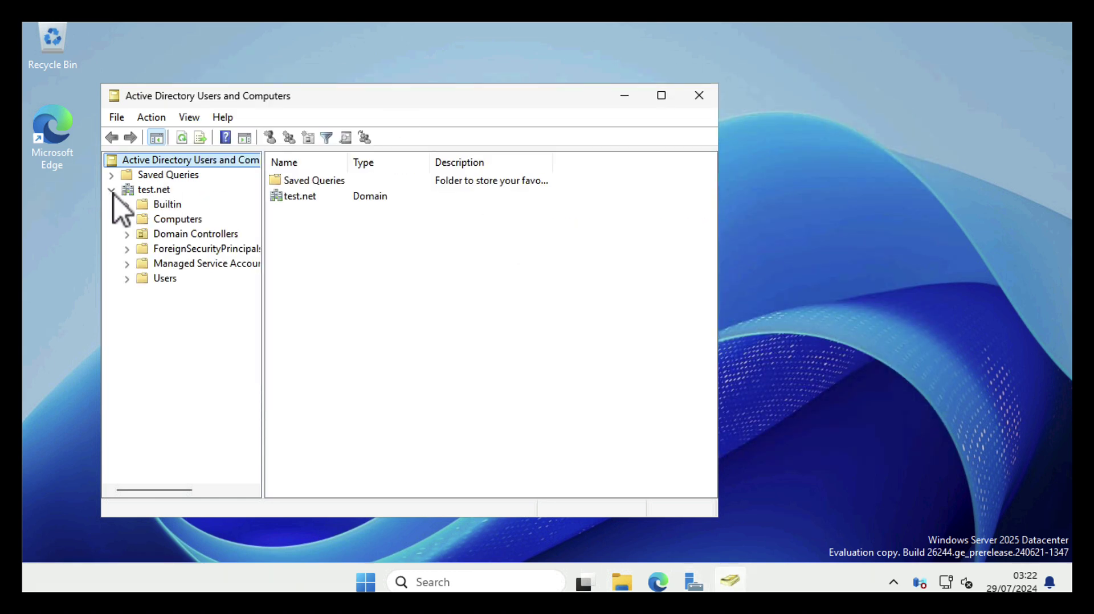
pyautogui.click(172, 237)
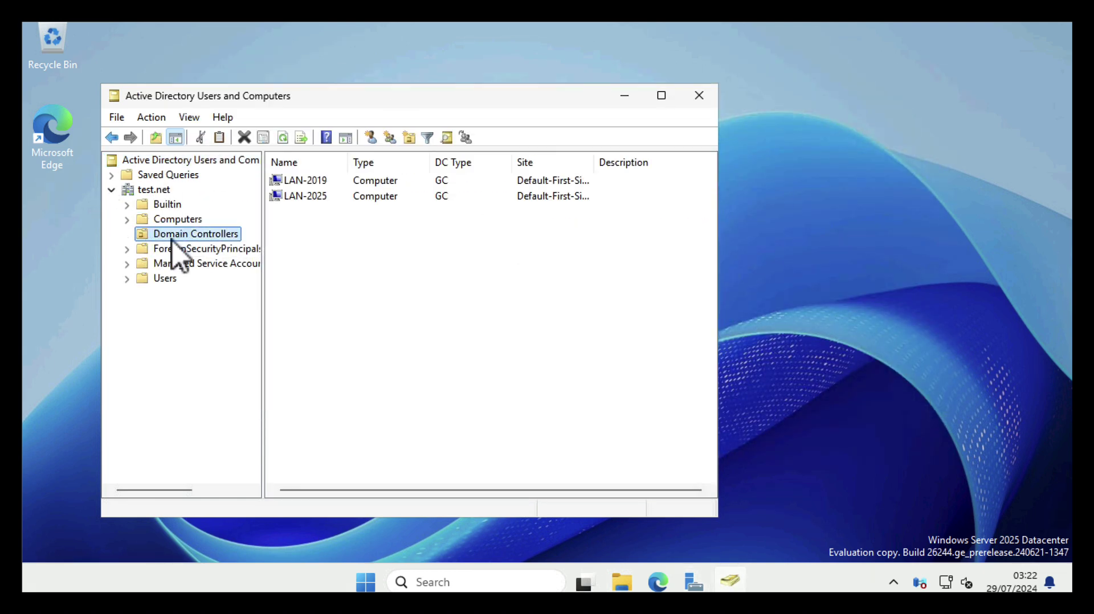
pyautogui.click(288, 203)
pyautogui.rightClick(289, 203)
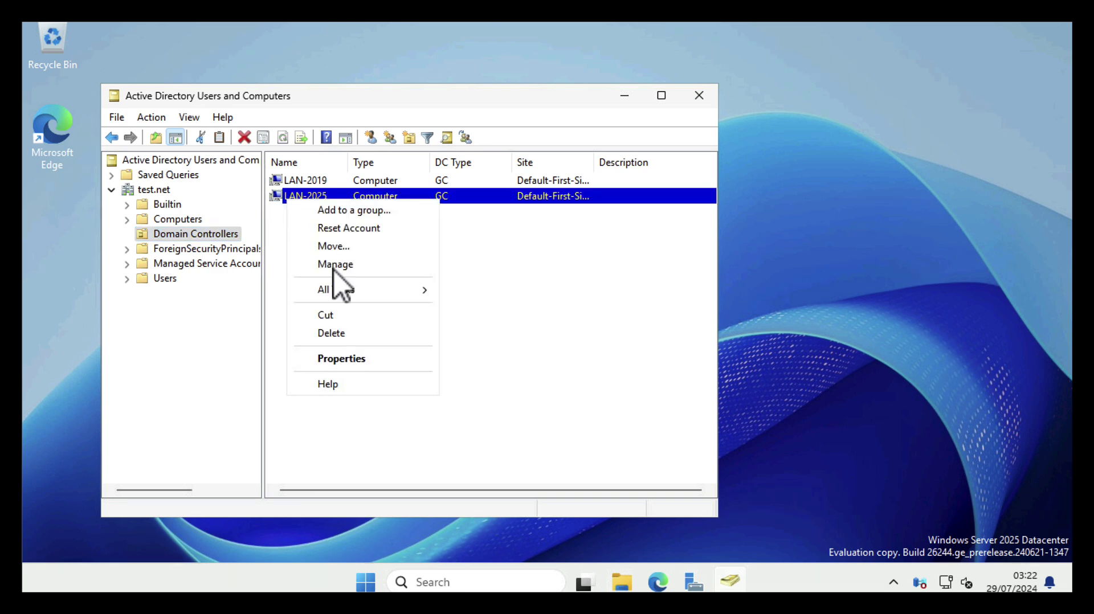
pyautogui.click(337, 359)
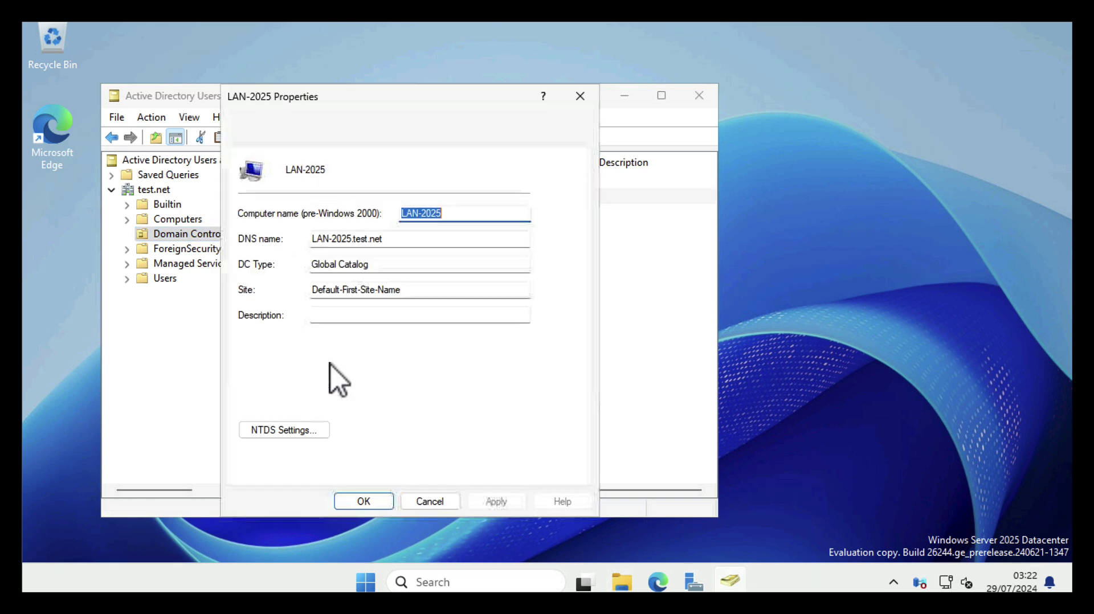
pyautogui.click(330, 148)
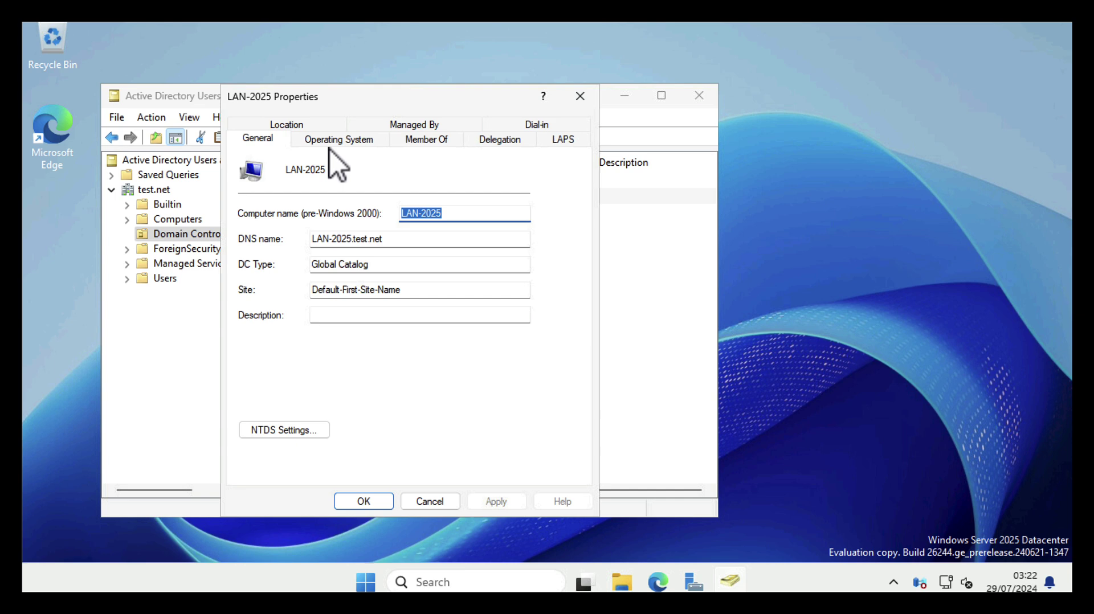
pyautogui.click(329, 145)
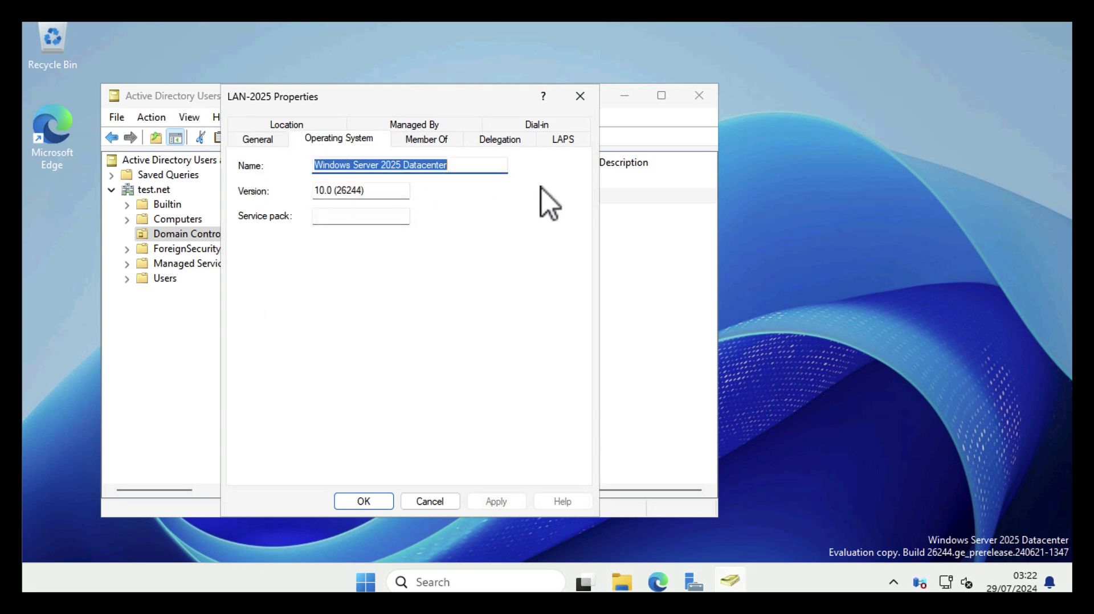
pyautogui.click(579, 97)
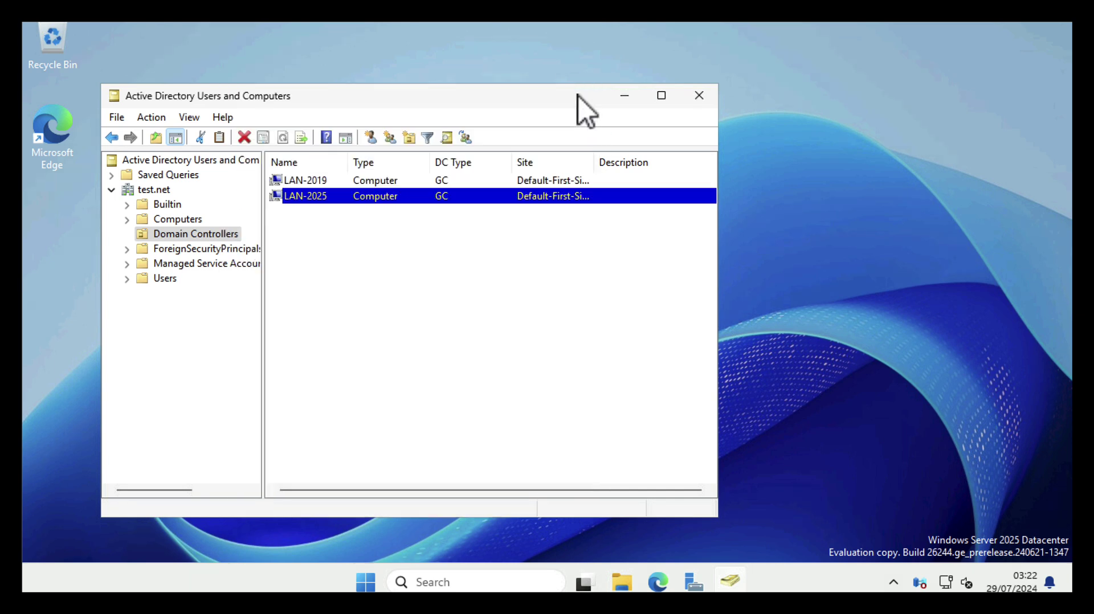
# Close ADUC and run ncpa.cpl from PowerShell to open Network Connections
pyautogui.click(699, 97)
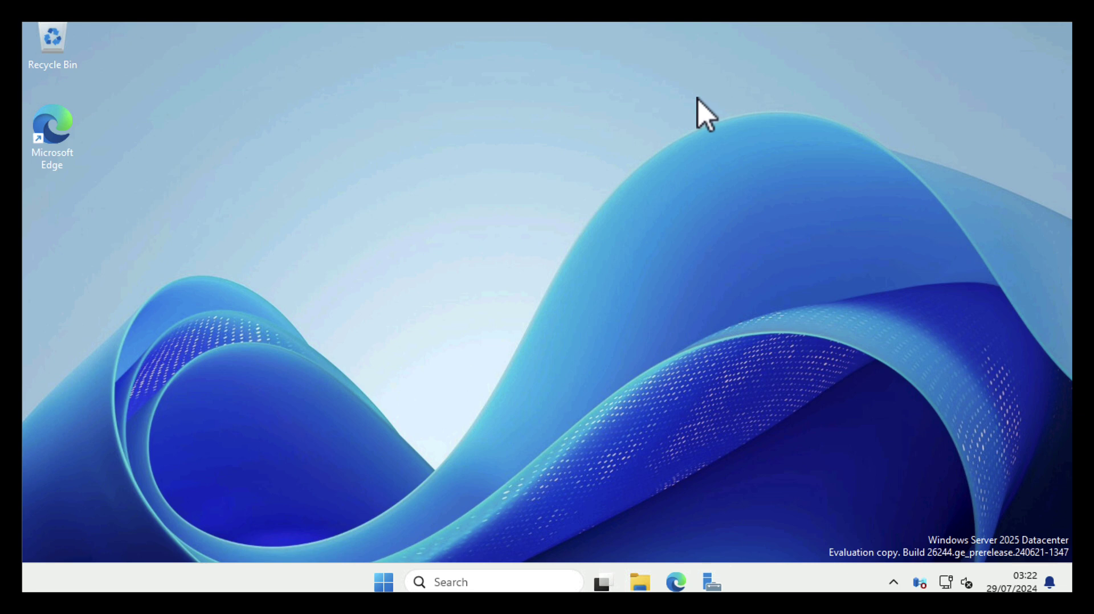
pyautogui.click(383, 582)
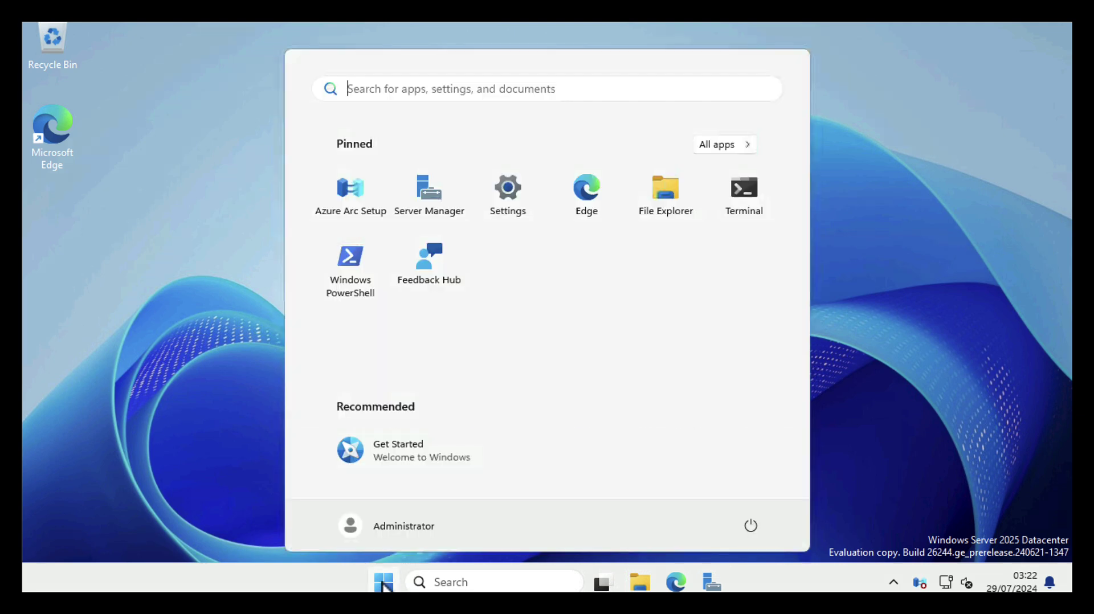
pyautogui.click(355, 266)
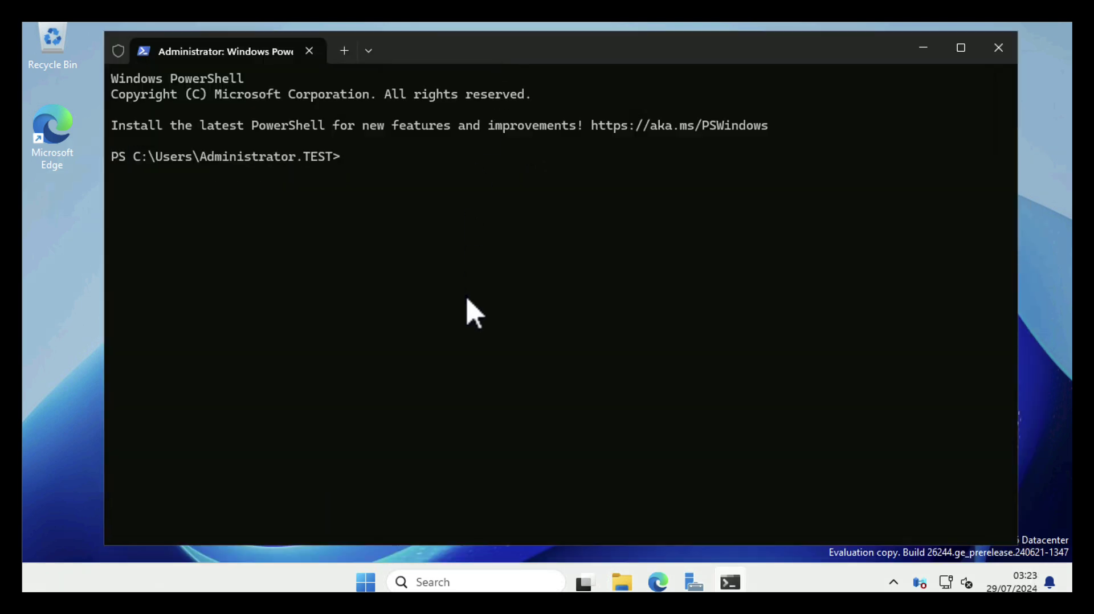
pyautogui.write('ncpa.cpl')
pyautogui.press('Return')
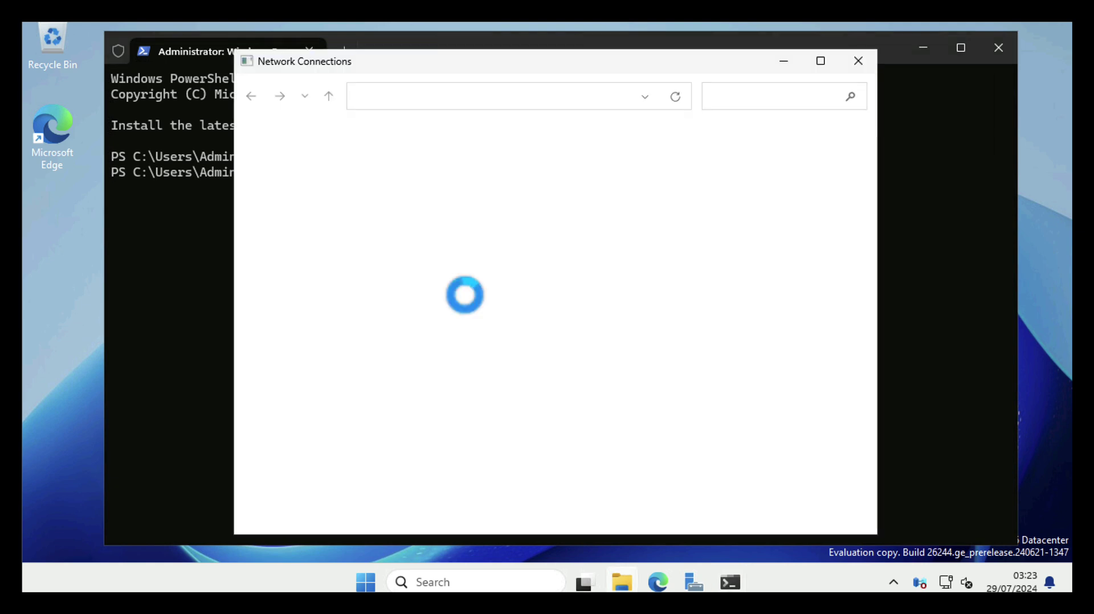
# Set Ethernet0's IPv4 DNS servers to 127.0.0.1 preferred and 192.168.110.10 alternate
pyautogui.click(304, 175)
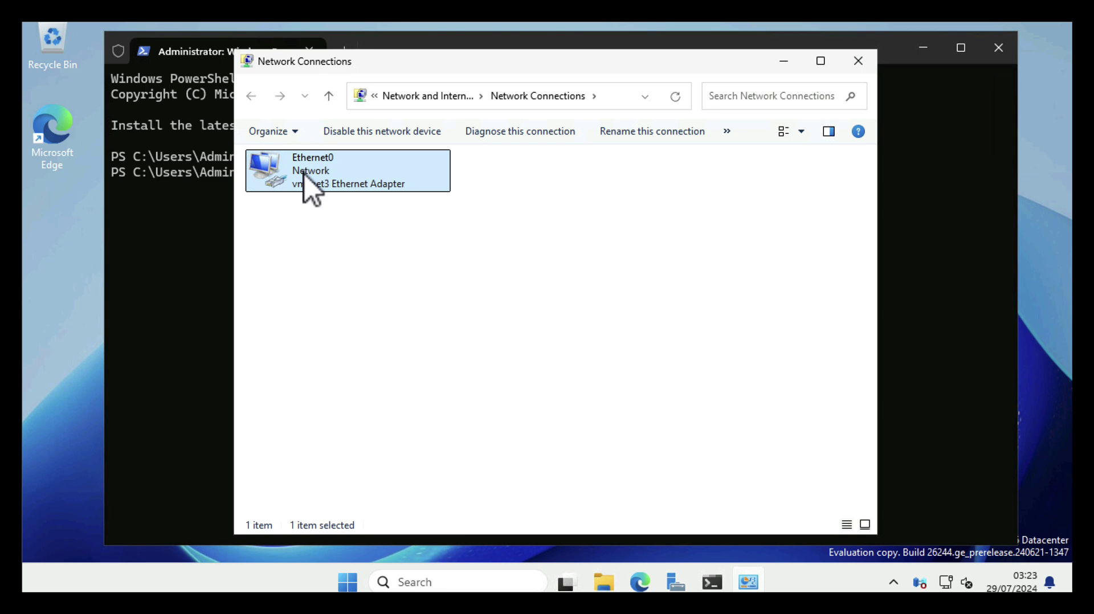
pyautogui.rightClick(304, 175)
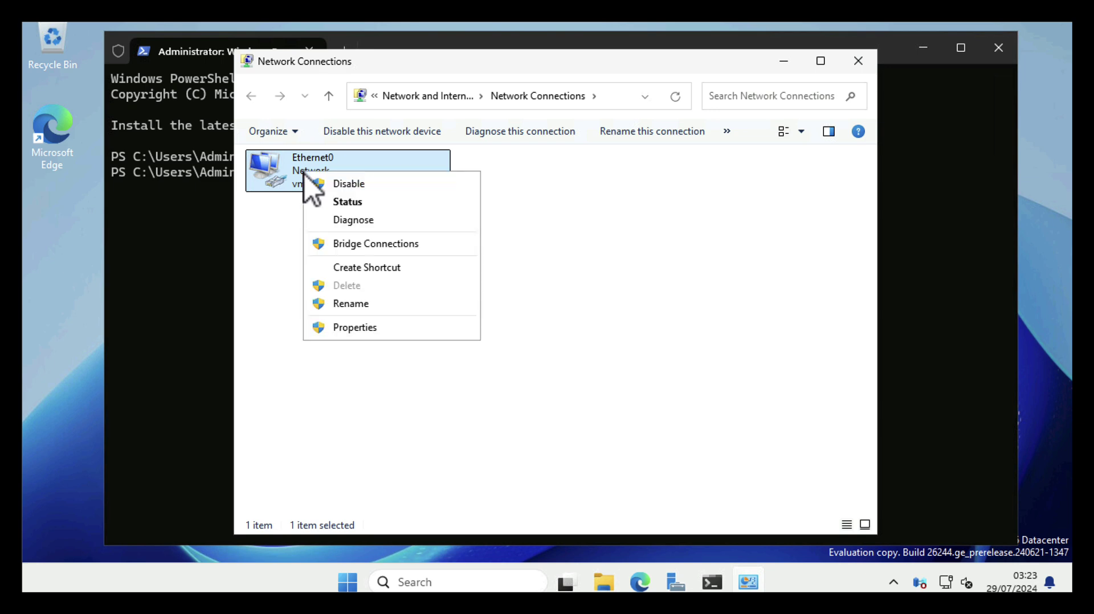
pyautogui.click(351, 330)
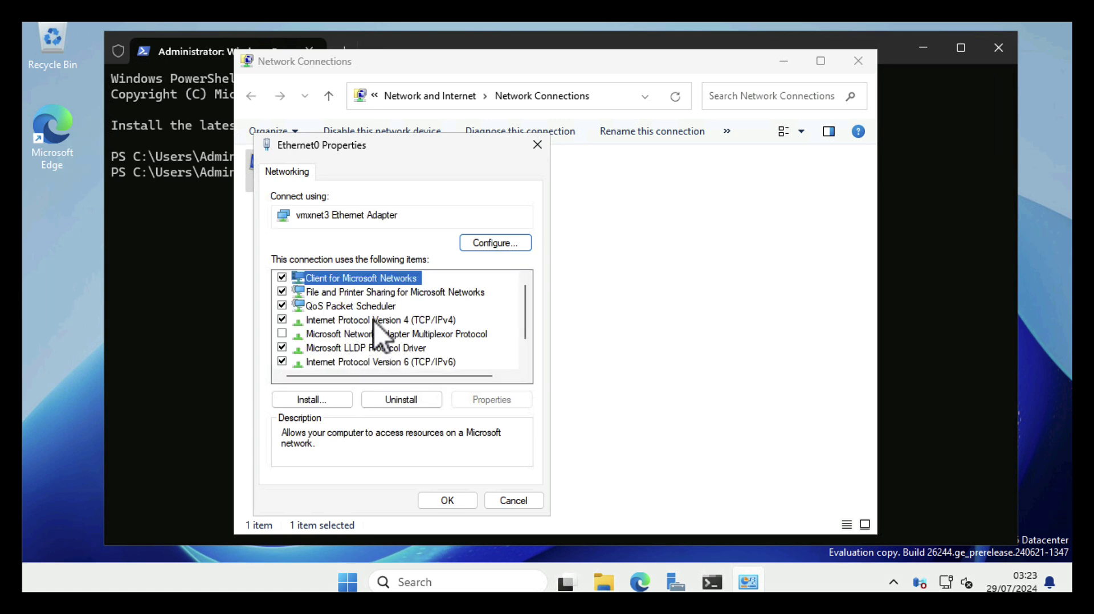
pyautogui.click(374, 320)
pyautogui.click(477, 405)
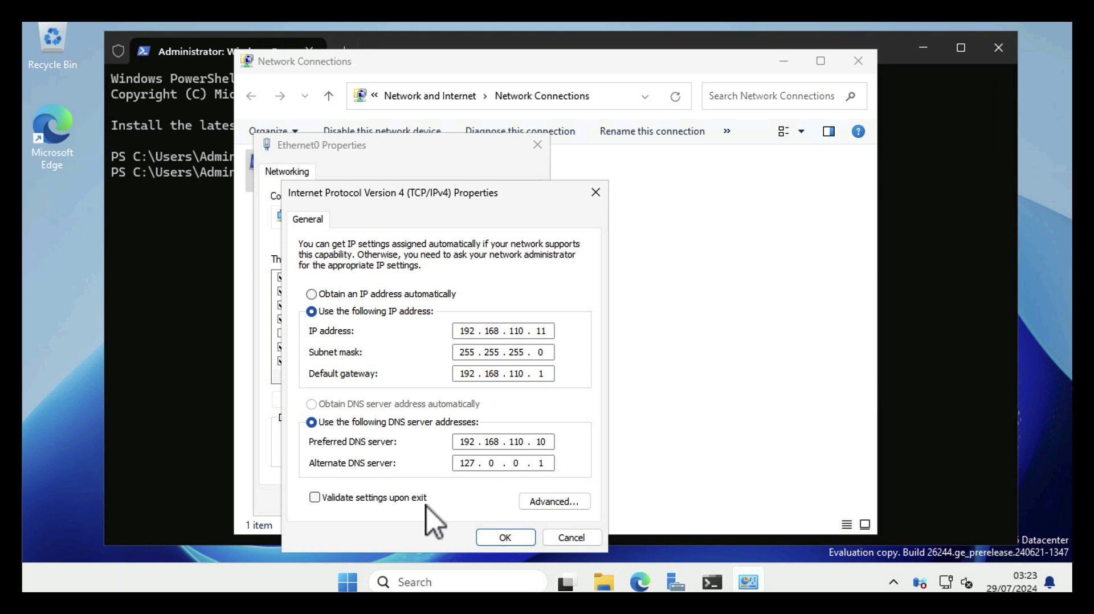
pyautogui.click(549, 442)
pyautogui.press('BackSpace')
pyautogui.press('BackSpace')
pyautogui.press('BackSpace')
pyautogui.press('BackSpace')
pyautogui.press('BackSpace')
pyautogui.press('BackSpace')
pyautogui.press('BackSpace')
pyautogui.press('BackSpace')
pyautogui.press('BackSpace')
pyautogui.press('BackSpace')
pyautogui.press('BackSpace')
pyautogui.write('127.0.0.1')
pyautogui.press('Tab')
pyautogui.write('192 . 168 . 110 . 10')
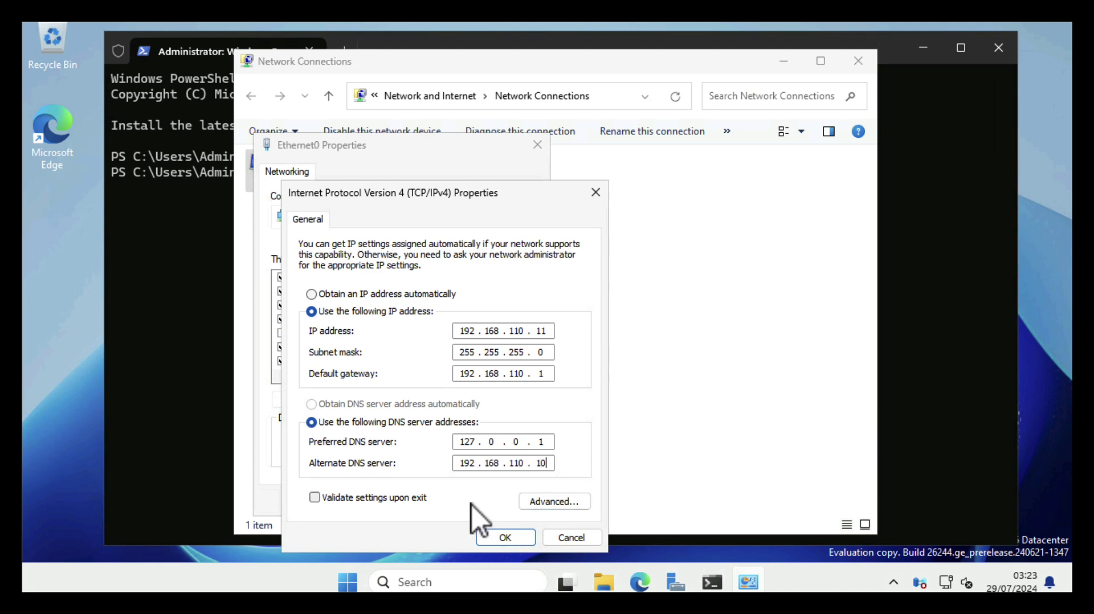
pyautogui.click(491, 539)
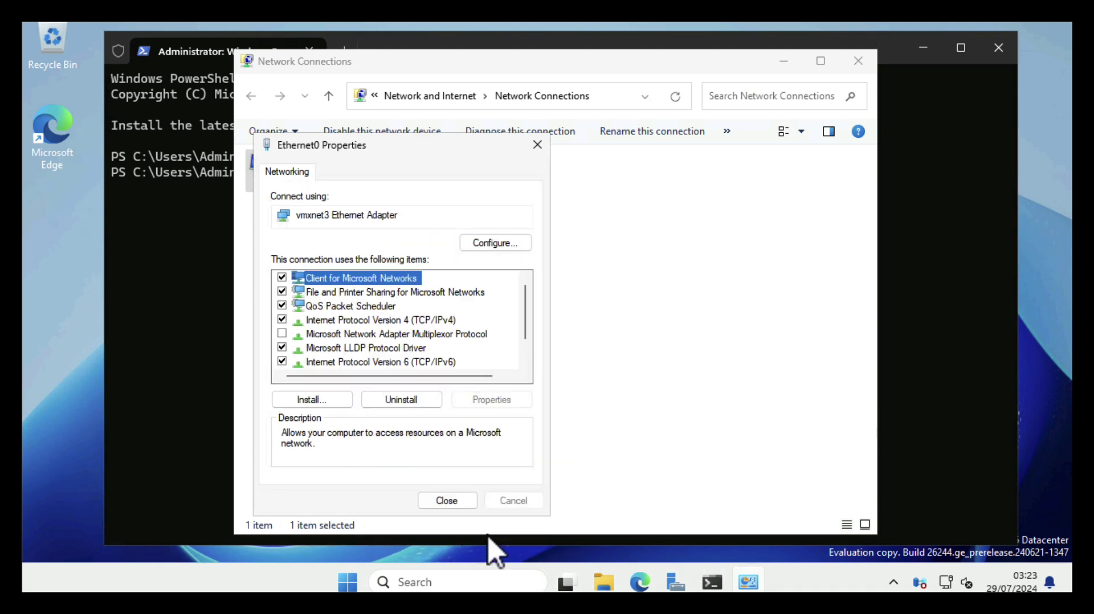
pyautogui.click(447, 501)
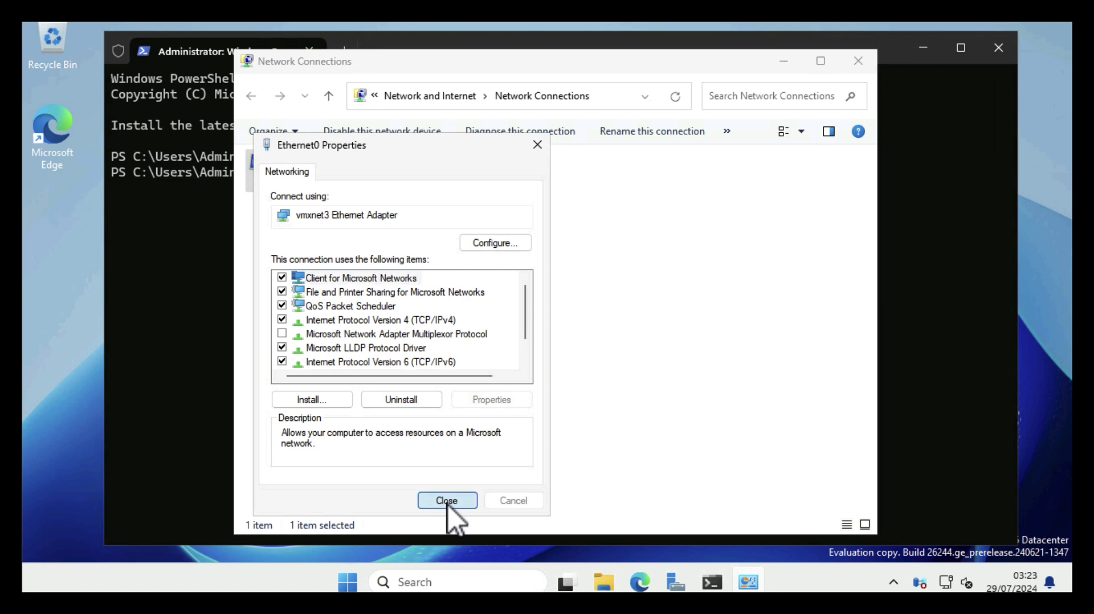
# Close Network Connections and PowerShell, then launch Active Directory Sites and Services
pyautogui.click(859, 60)
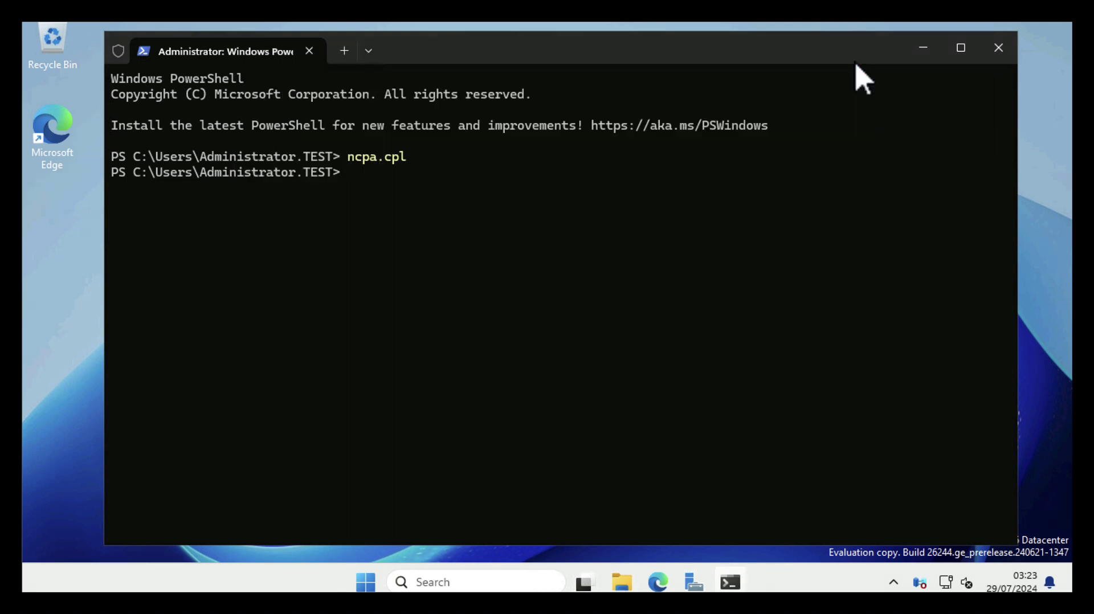
pyautogui.click(999, 56)
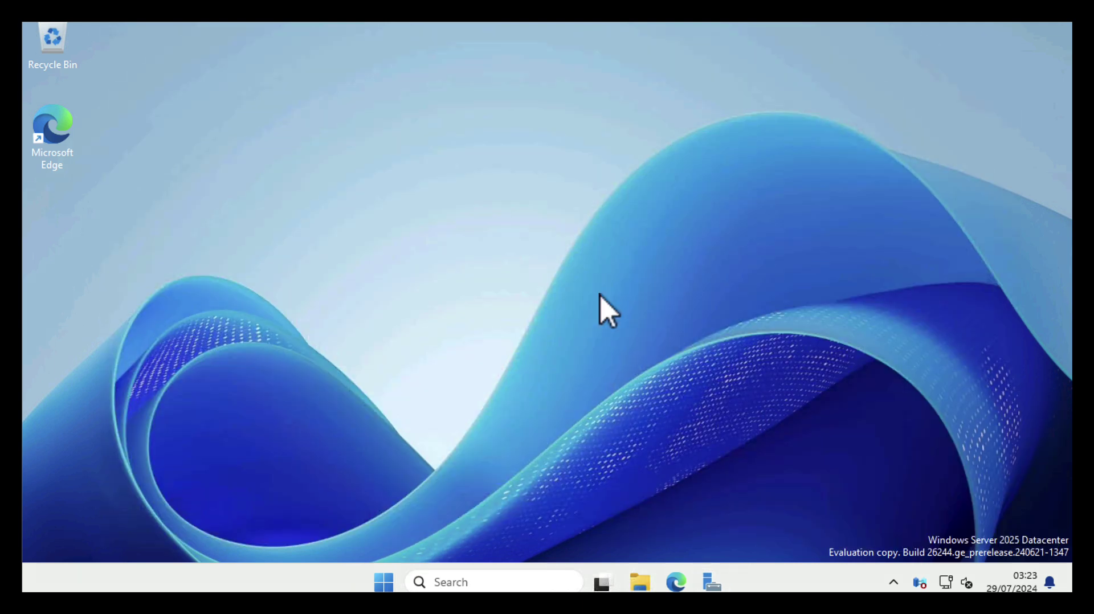
pyautogui.click(712, 581)
pyautogui.click(823, 120)
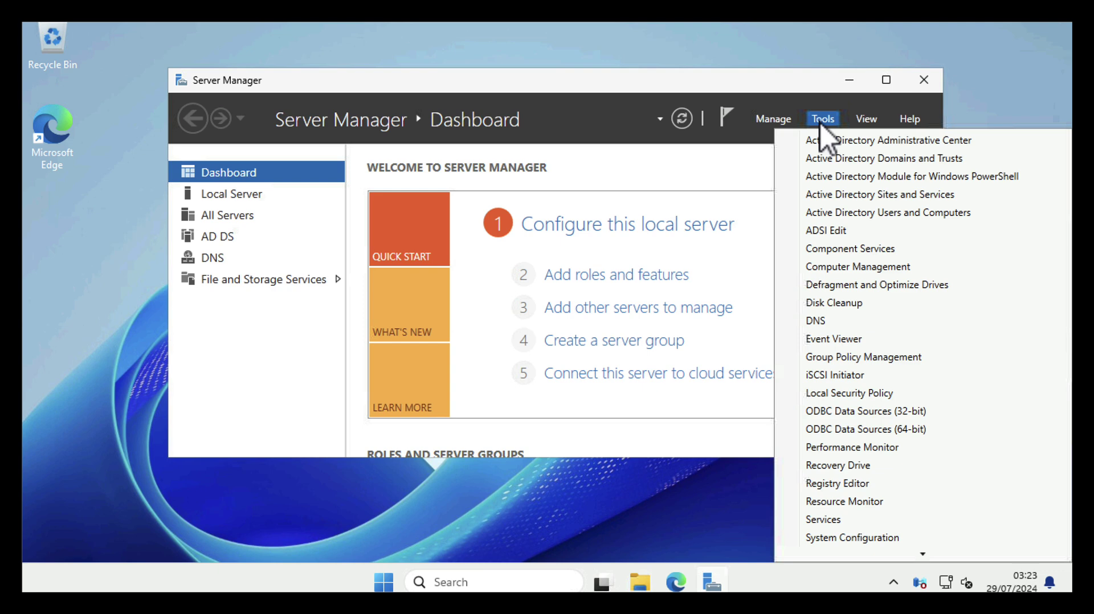
pyautogui.click(822, 198)
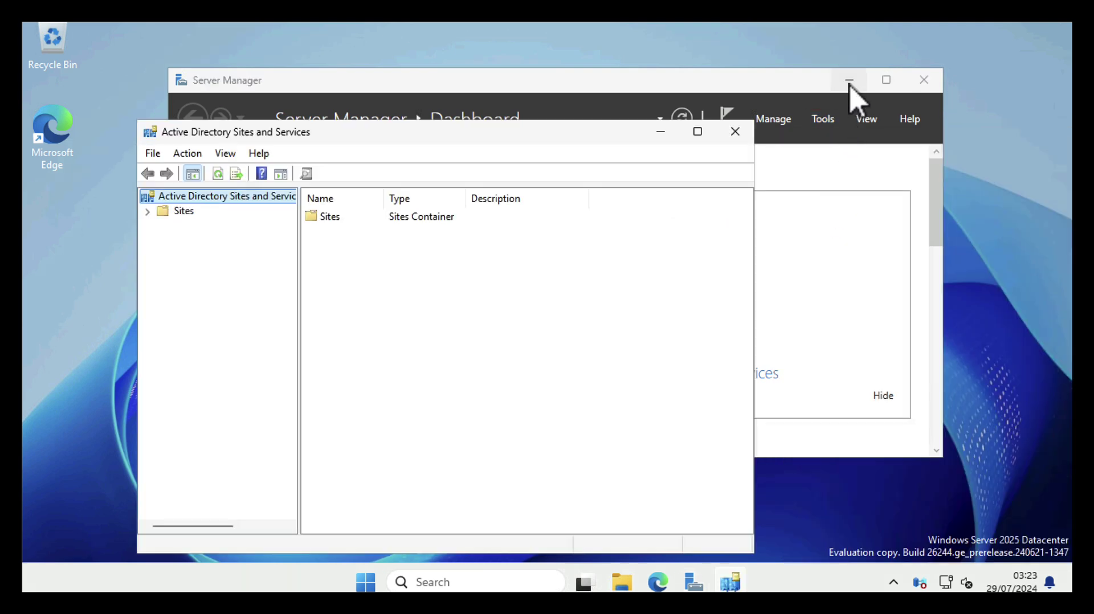
pyautogui.click(849, 79)
pyautogui.moveTo(508, 135); pyautogui.dragTo(566, 54)
# Review NTDS Settings connections for LAN-2019 and LAN-2025 under Default-First-Site-Name Servers
pyautogui.click(223, 131)
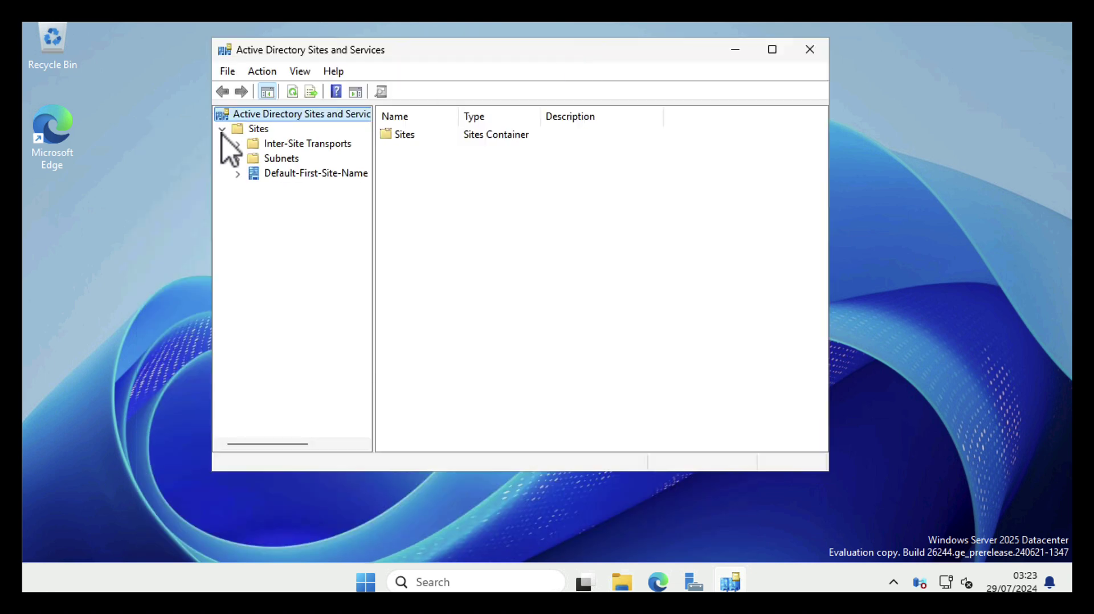
pyautogui.click(239, 174)
pyautogui.click(254, 190)
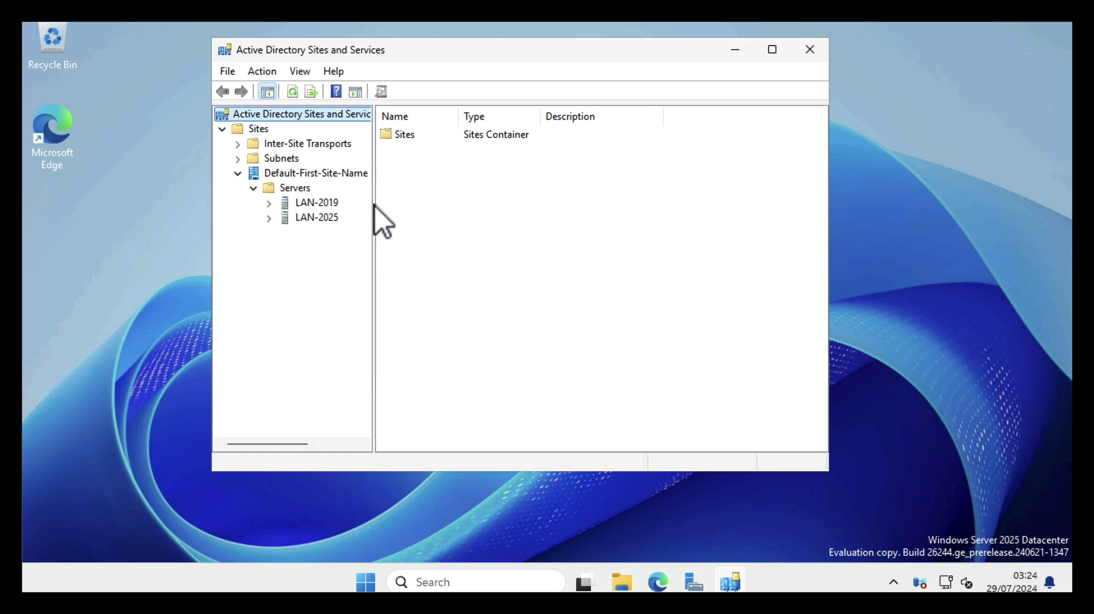
pyautogui.moveTo(374, 206); pyautogui.dragTo(498, 205)
pyautogui.click(269, 204)
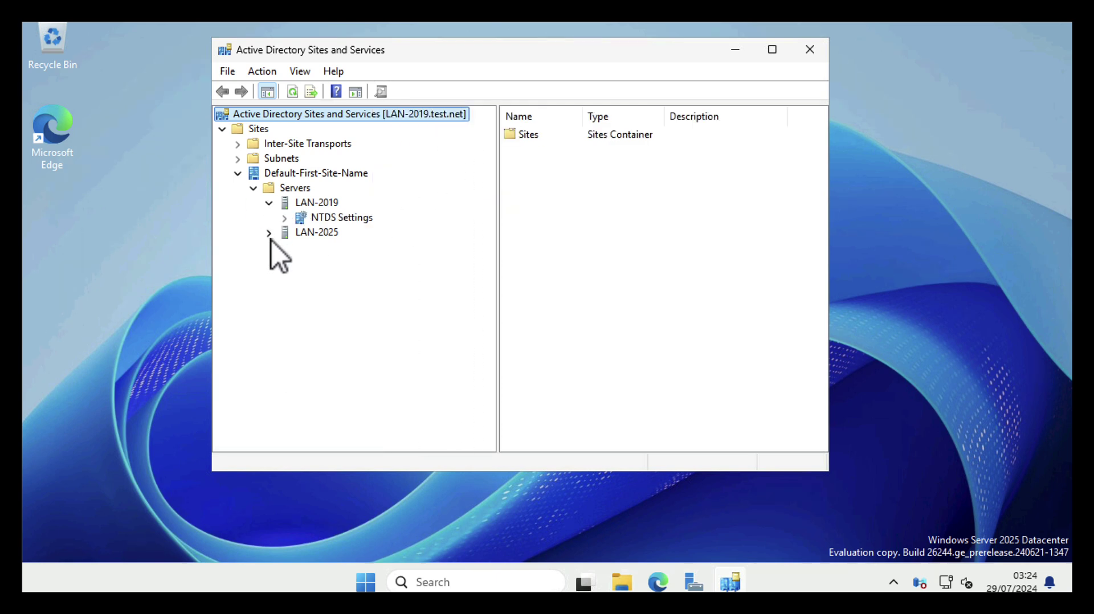
pyautogui.click(269, 234)
pyautogui.click(320, 219)
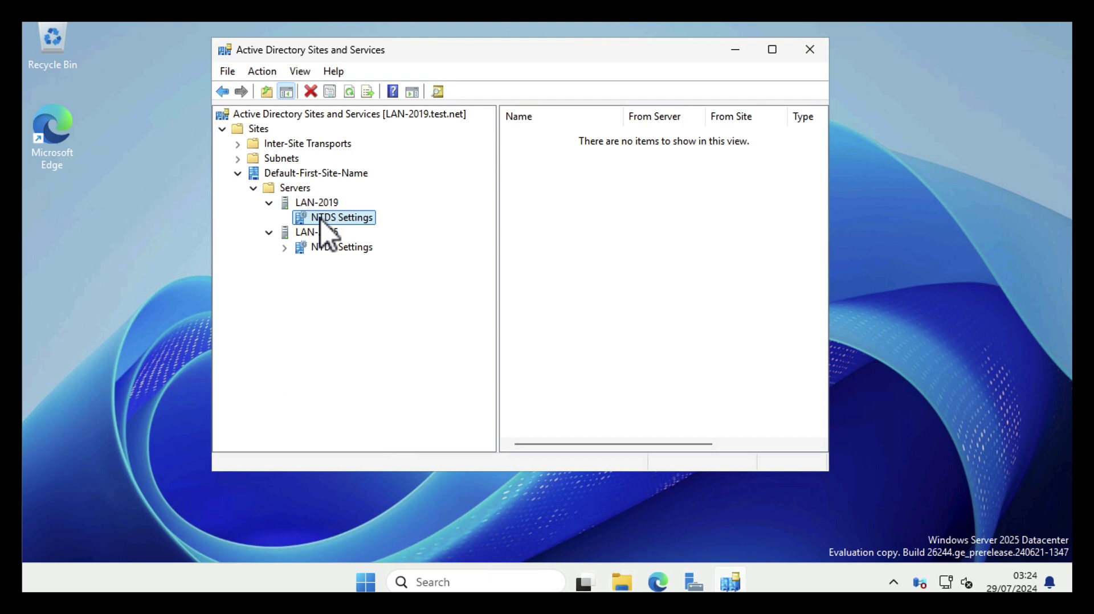
pyautogui.click(319, 248)
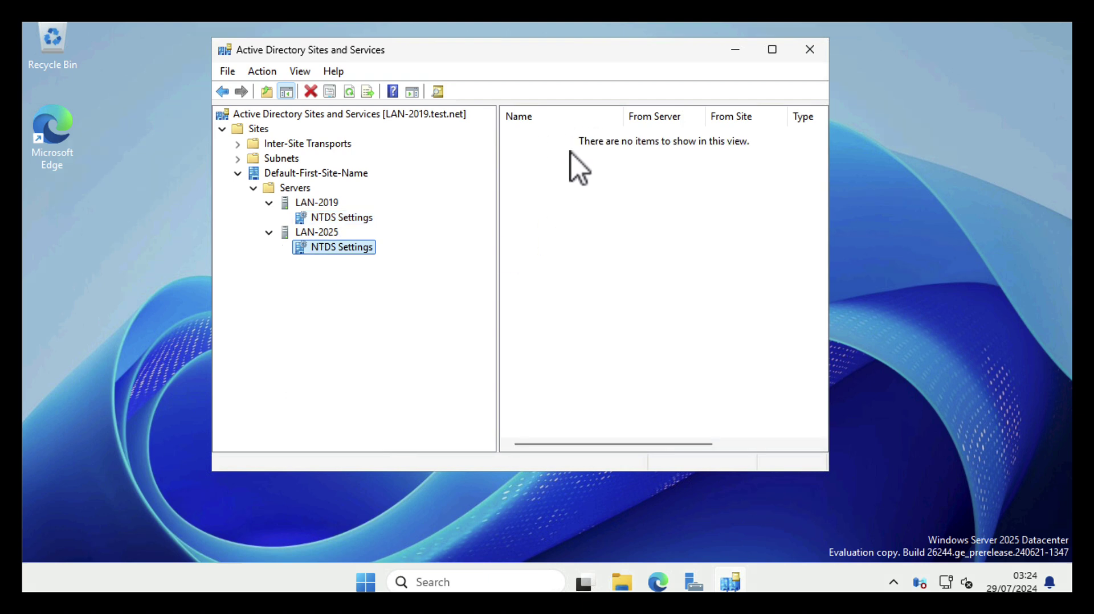
pyautogui.click(332, 222)
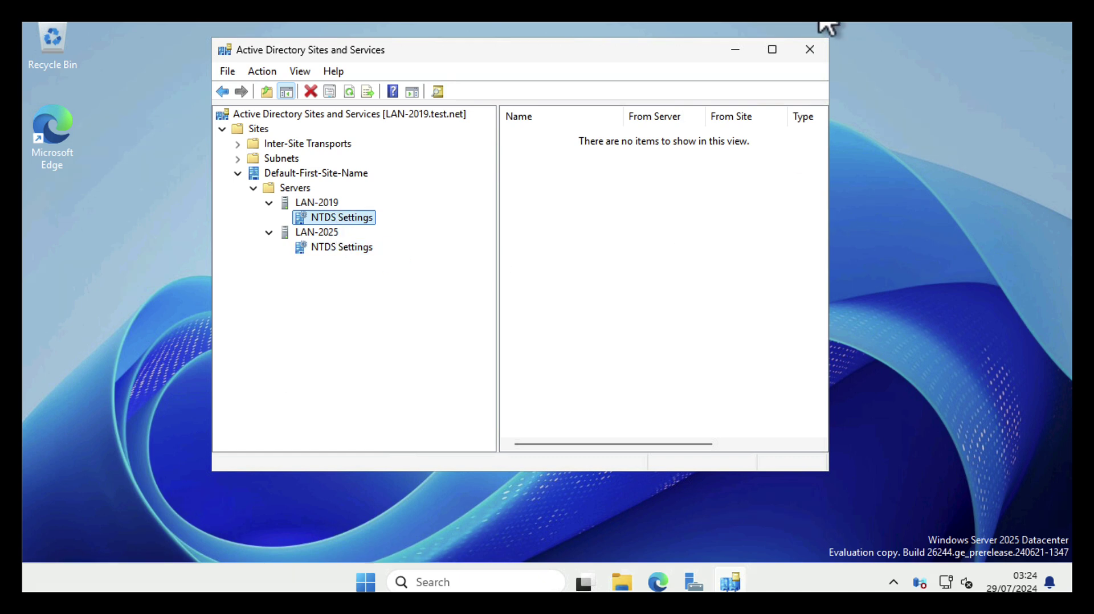
pyautogui.click(812, 51)
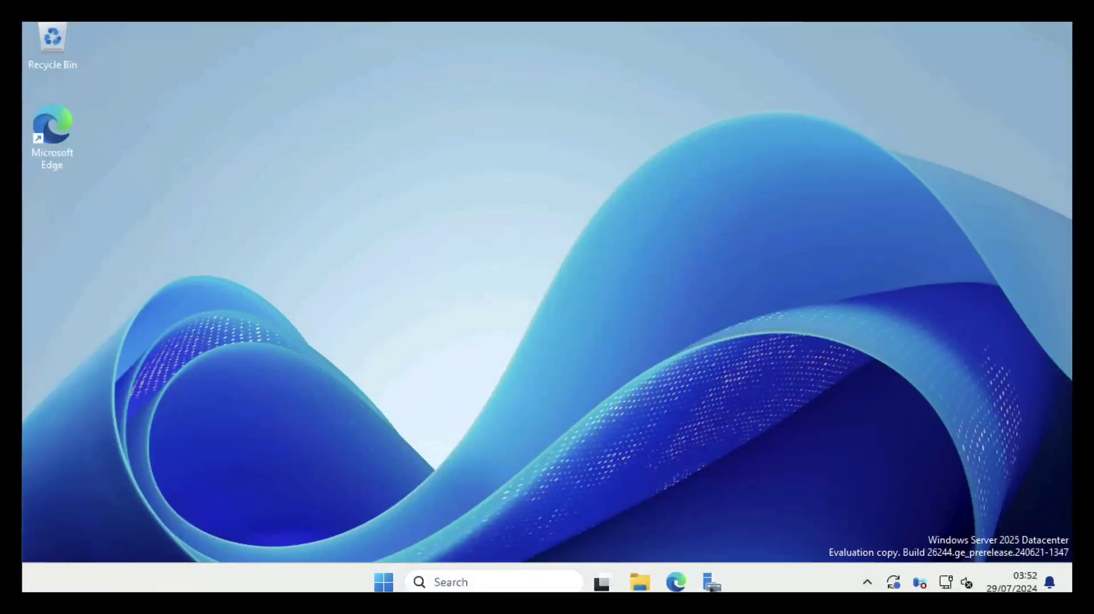
# Reopen Active Directory Sites and Services and browse both servers' NTDS Settings connections
pyautogui.click(712, 583)
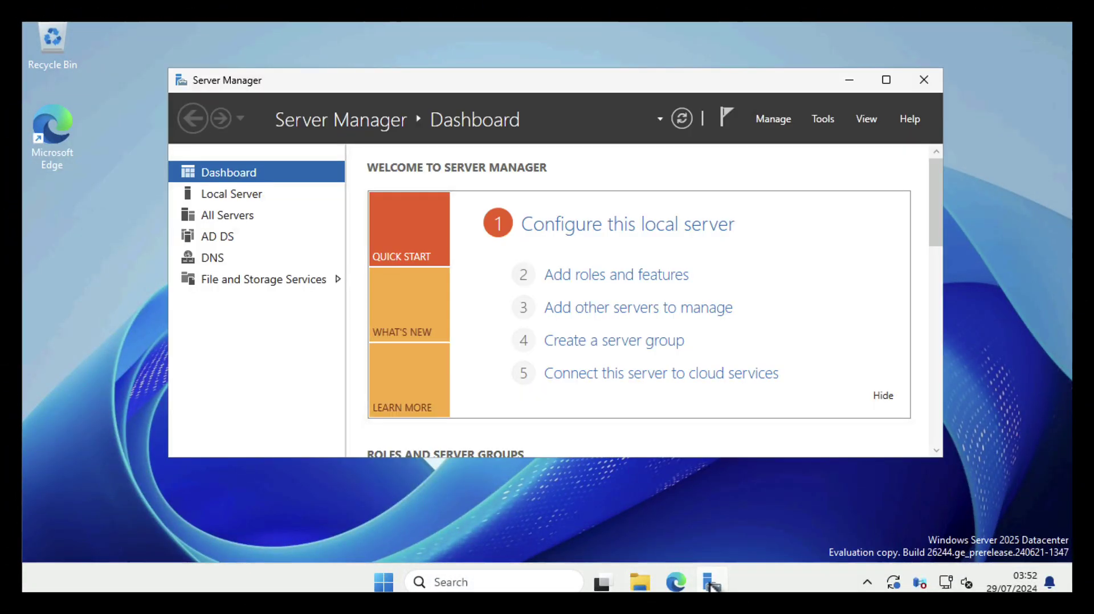
pyautogui.click(822, 120)
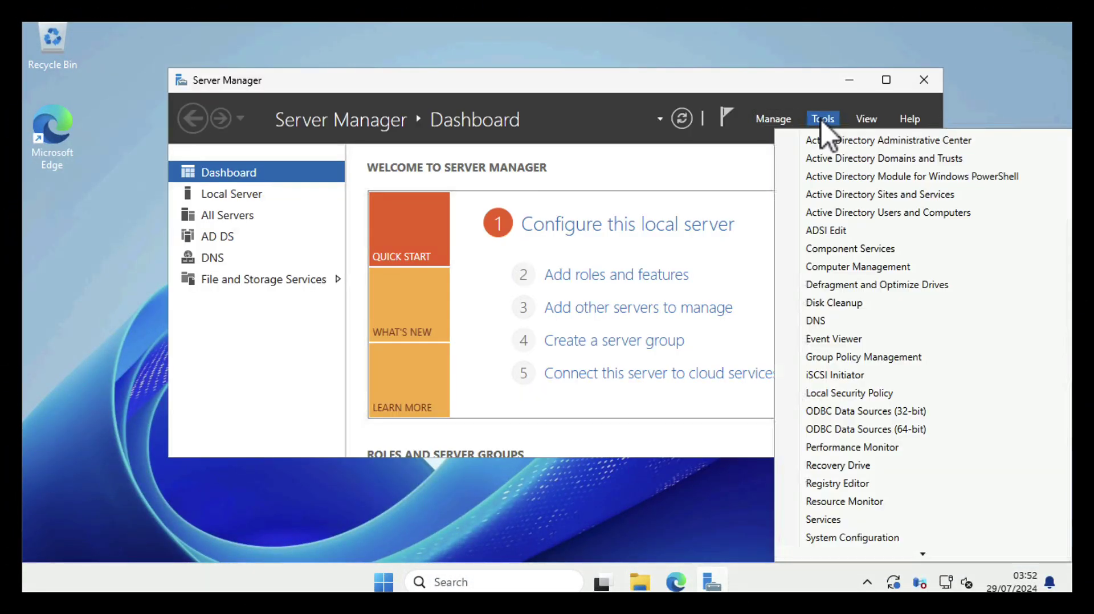
pyautogui.click(846, 195)
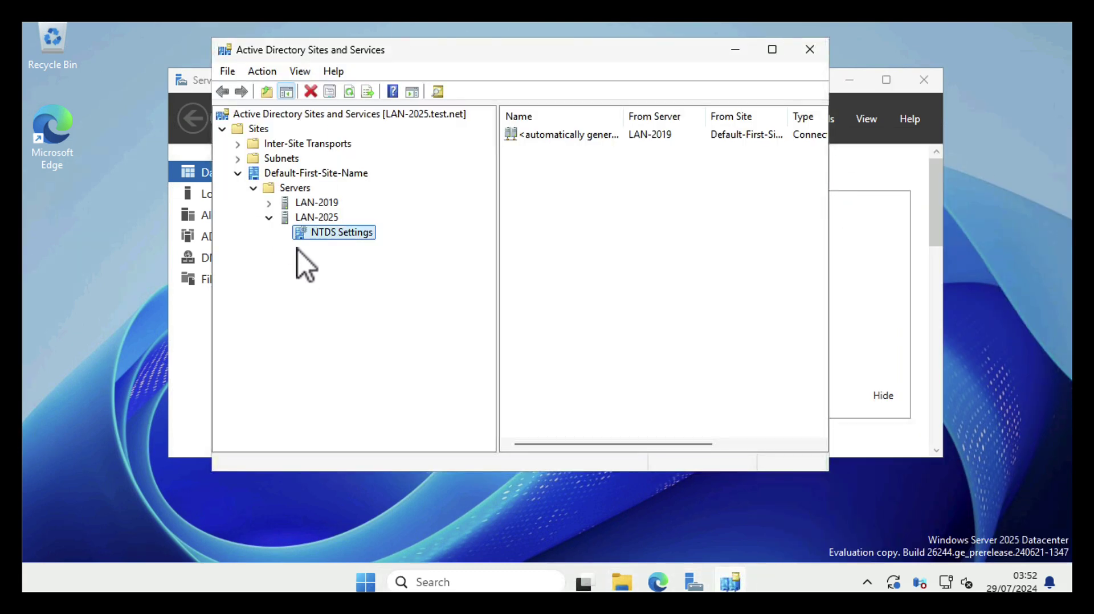
pyautogui.click(269, 204)
pyautogui.click(312, 218)
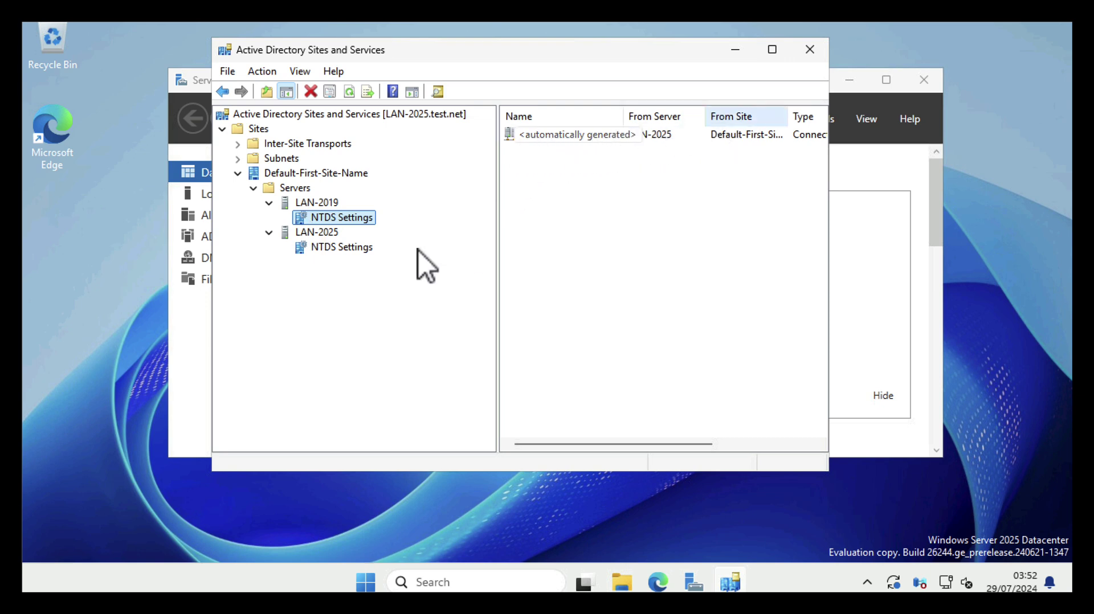
pyautogui.click(316, 249)
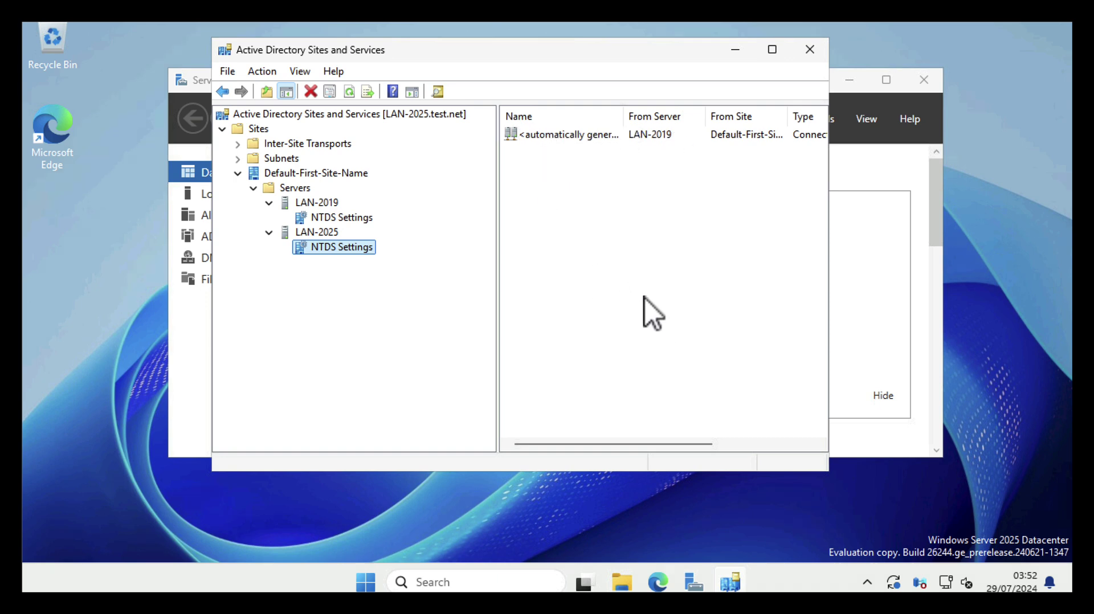
pyautogui.click(347, 219)
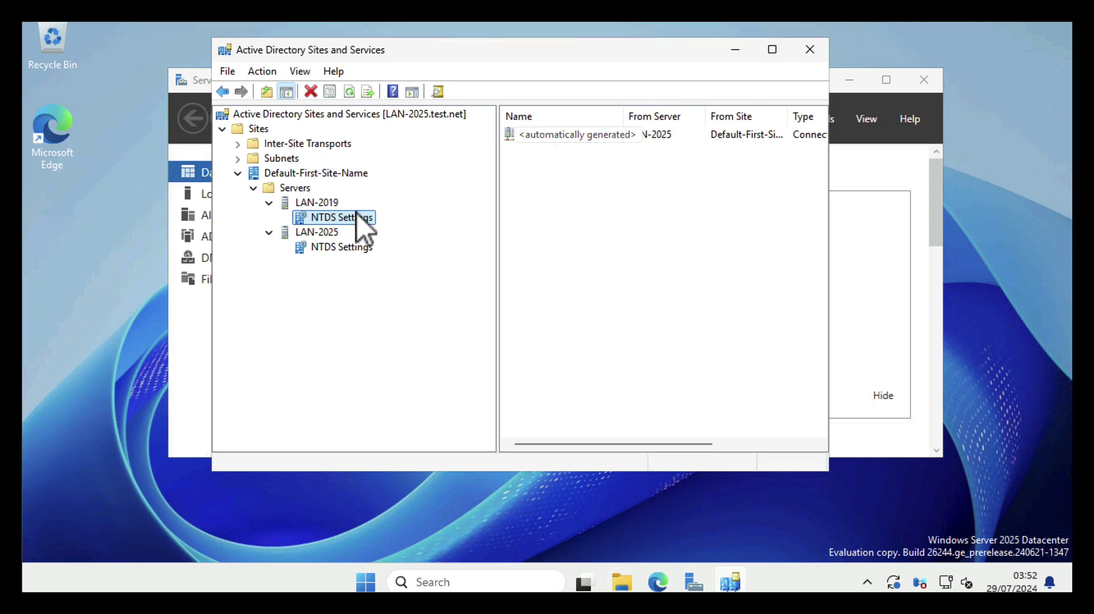
# Replicate Now on LAN-2019's inbound connection from LAN-2025
pyautogui.click(562, 135)
pyautogui.rightClick(562, 135)
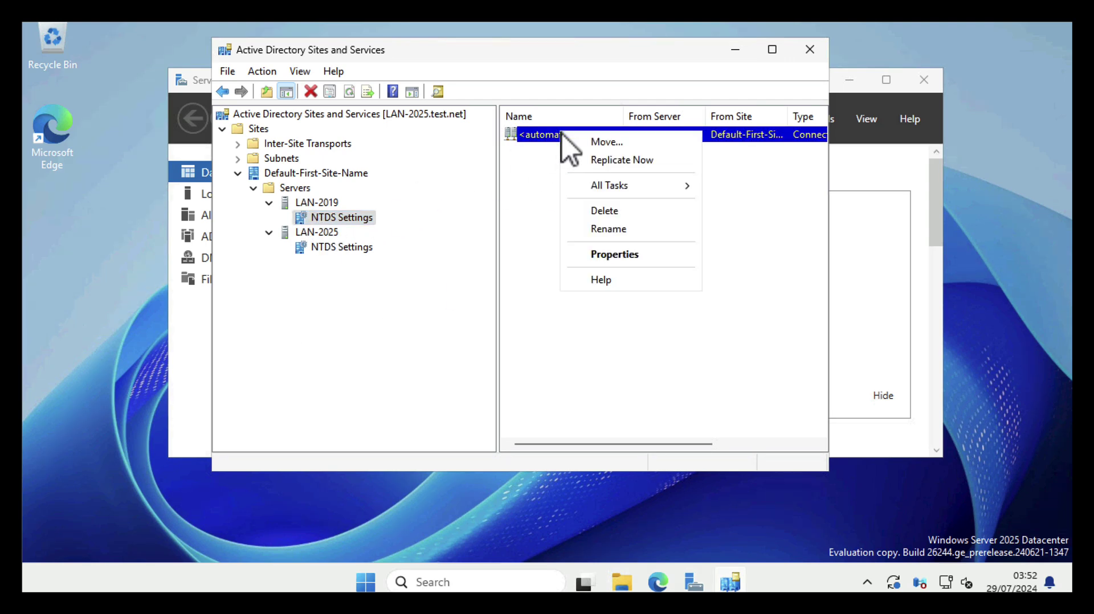
pyautogui.click(593, 161)
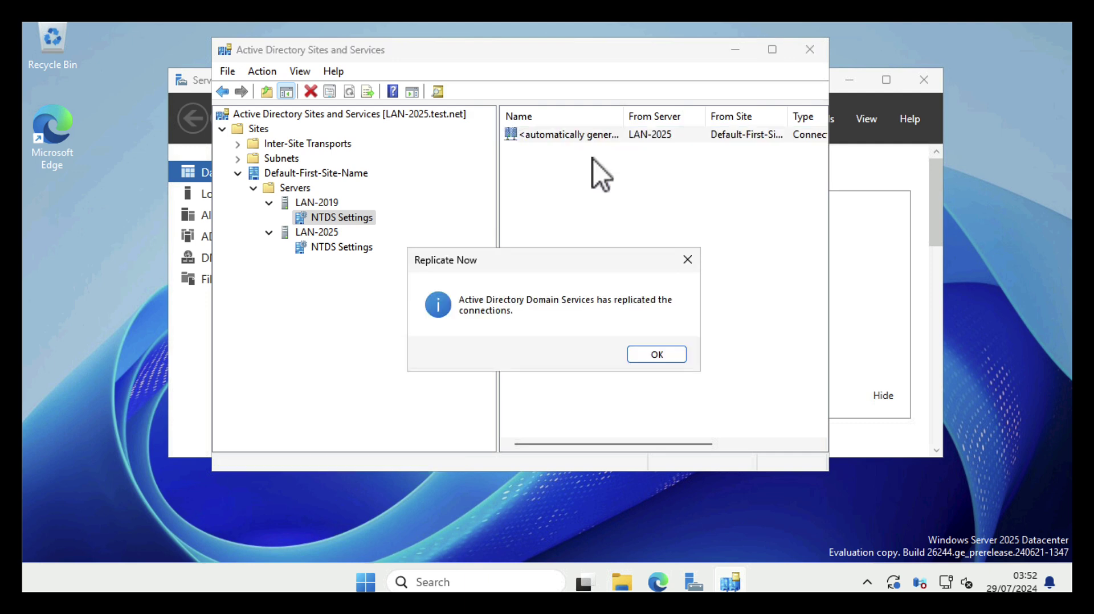
pyautogui.click(647, 357)
# Replicate Now on LAN-2025's inbound connection from LAN-2019
pyautogui.click(319, 250)
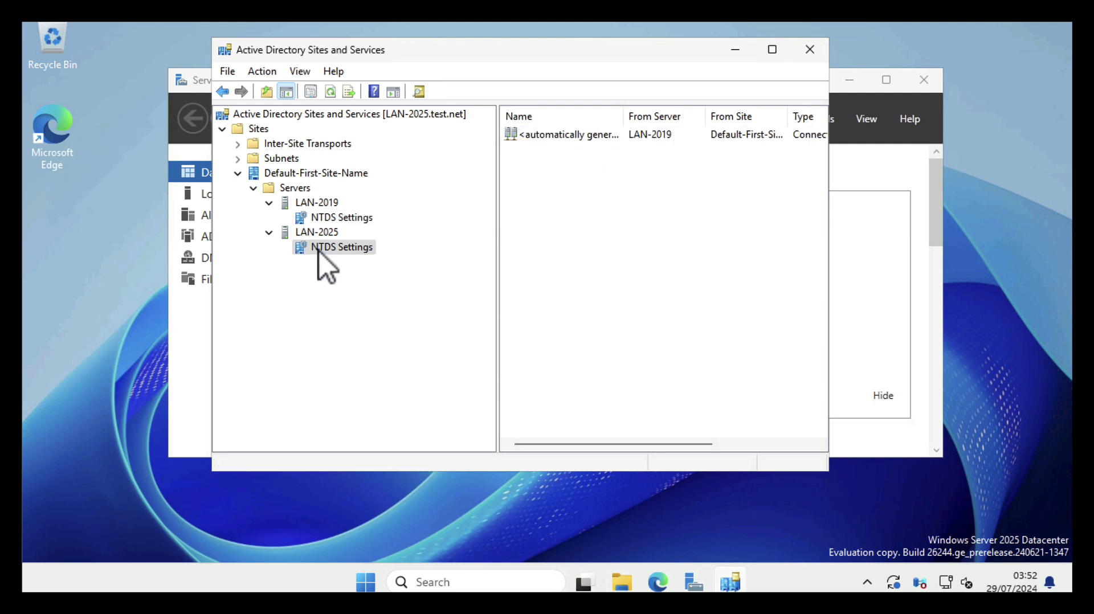
pyautogui.click(553, 139)
pyautogui.rightClick(554, 139)
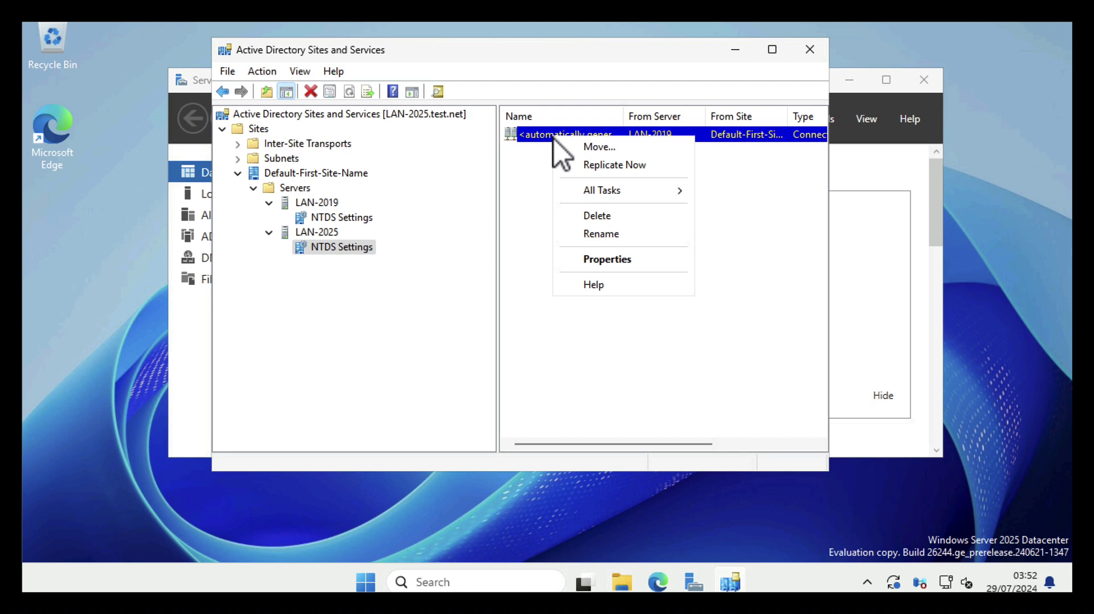
pyautogui.click(585, 169)
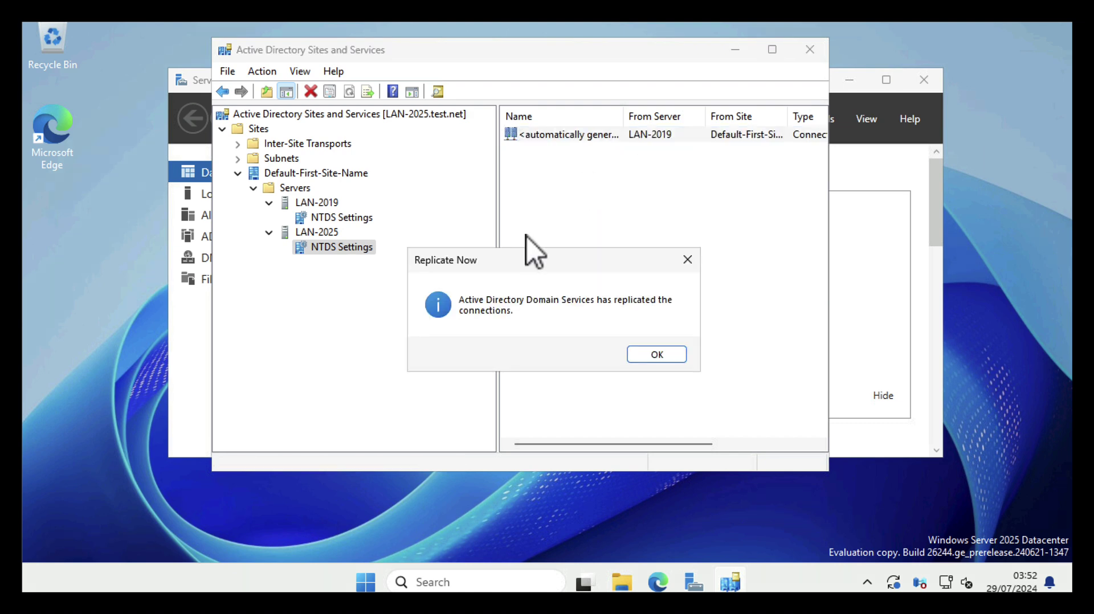
pyautogui.click(648, 356)
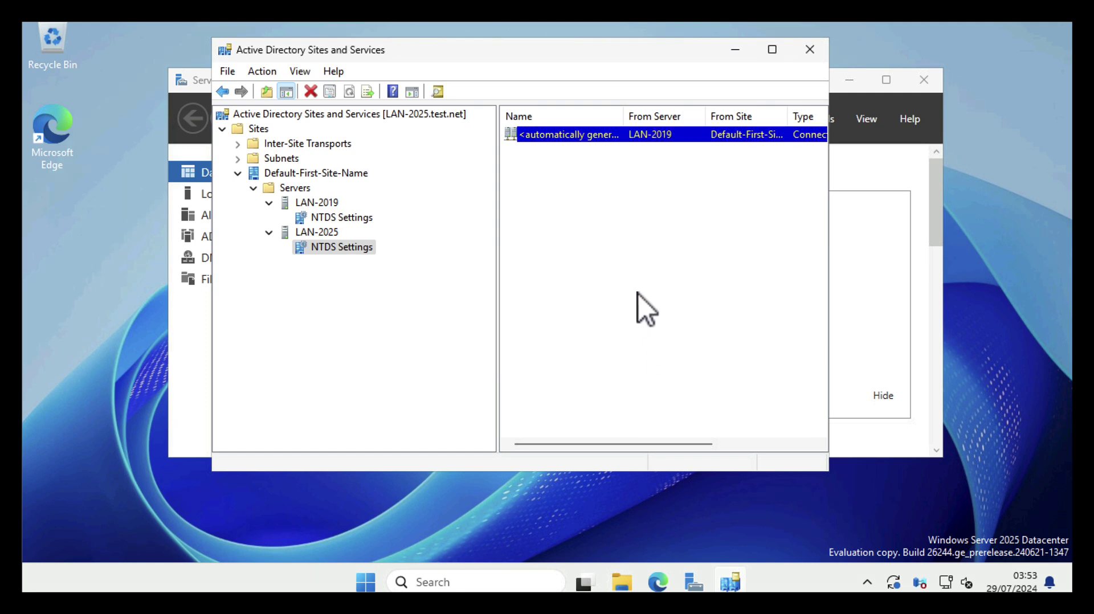
# Close Sites and Services and launch Windows PowerShell as administrator on LAN-2019
pyautogui.click(807, 52)
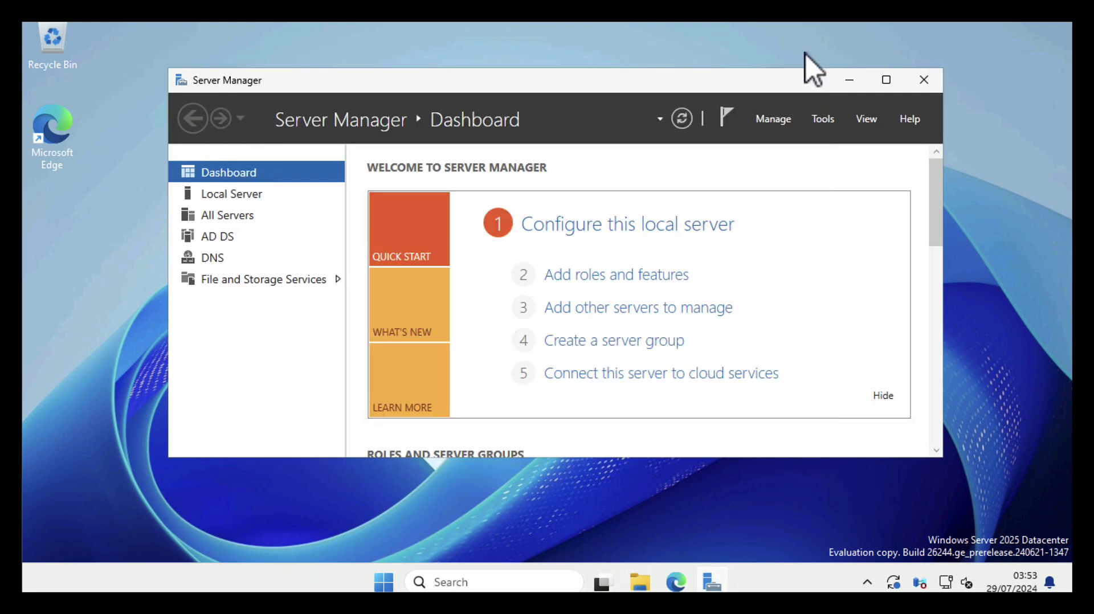
pyautogui.click(852, 83)
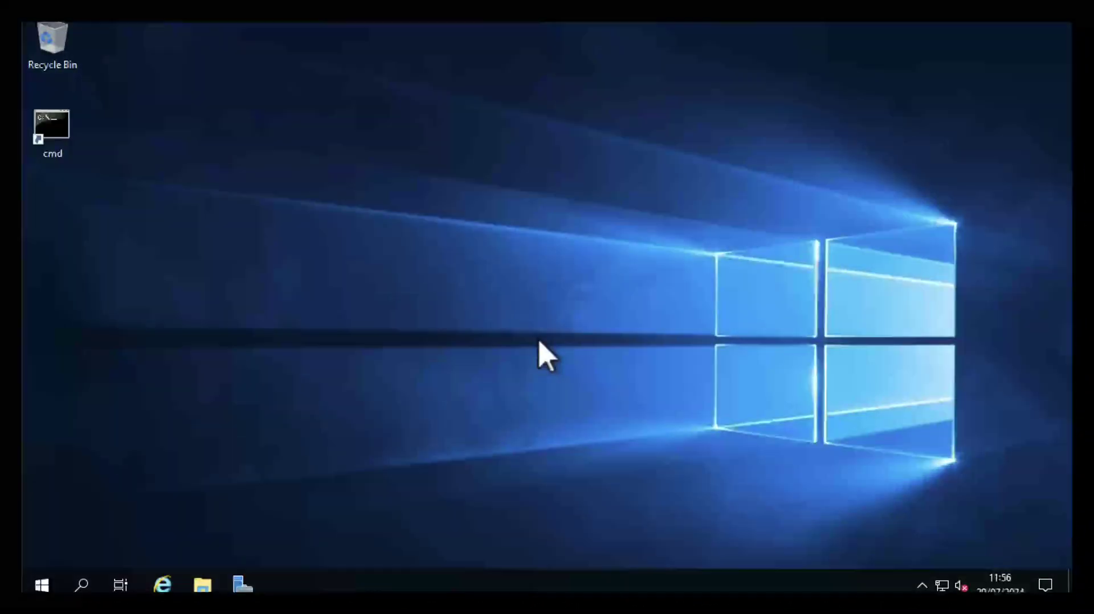
pyautogui.click(42, 586)
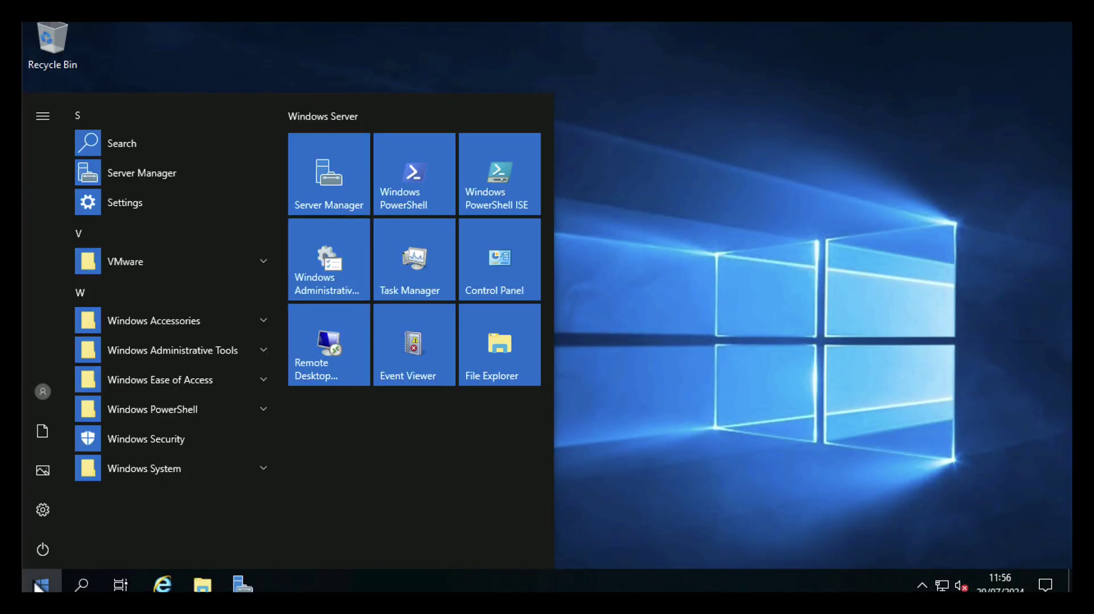
pyautogui.rightClick(412, 180)
pyautogui.click(492, 352)
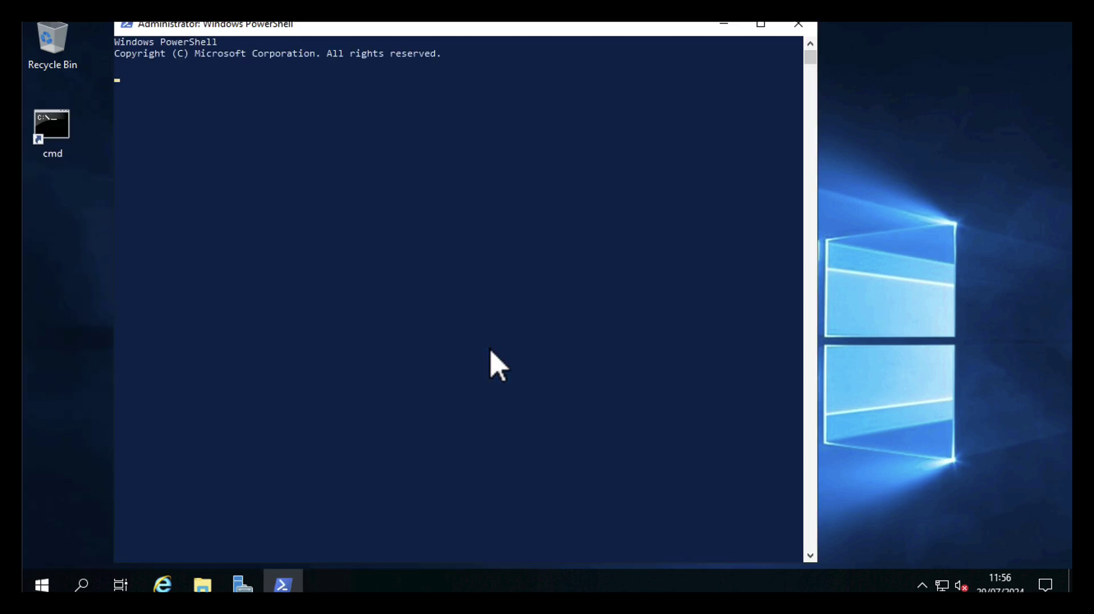
# Run netdom query fsmo and hostname, confirming LAN-2019 holds all five FSMO roles
pyautogui.write('n')
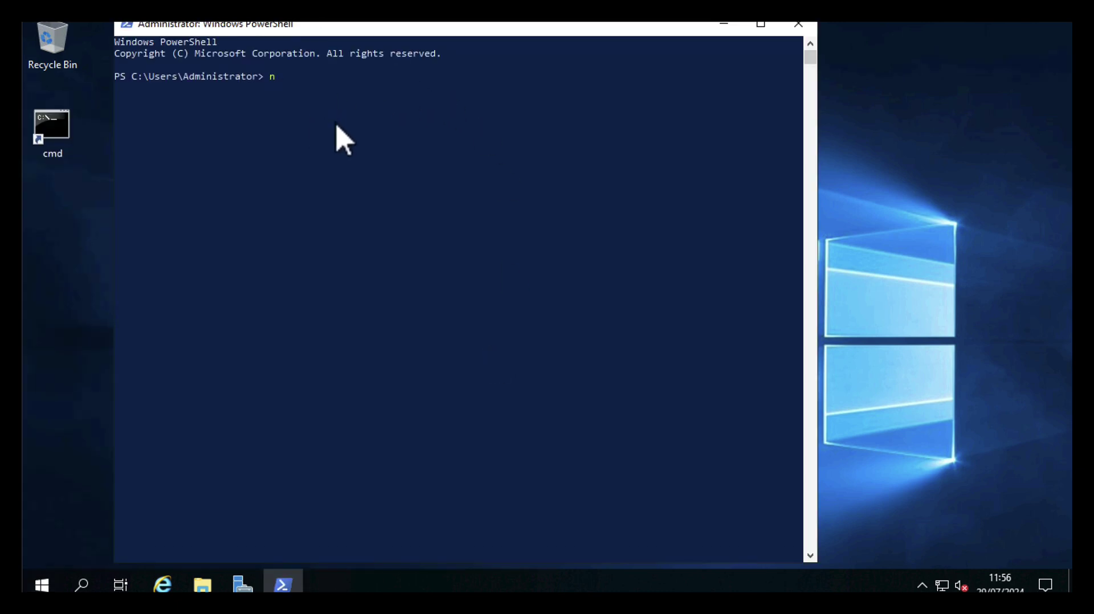
pyautogui.write('etdom query fsmo')
pyautogui.press('Return')
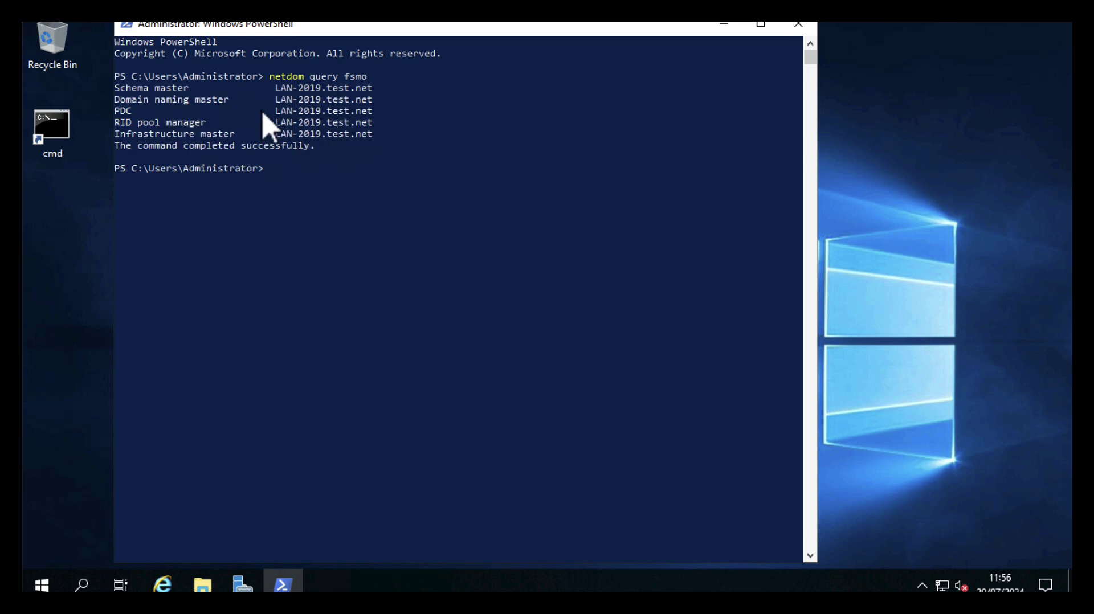
pyautogui.write('hostname')
pyautogui.press('Return')
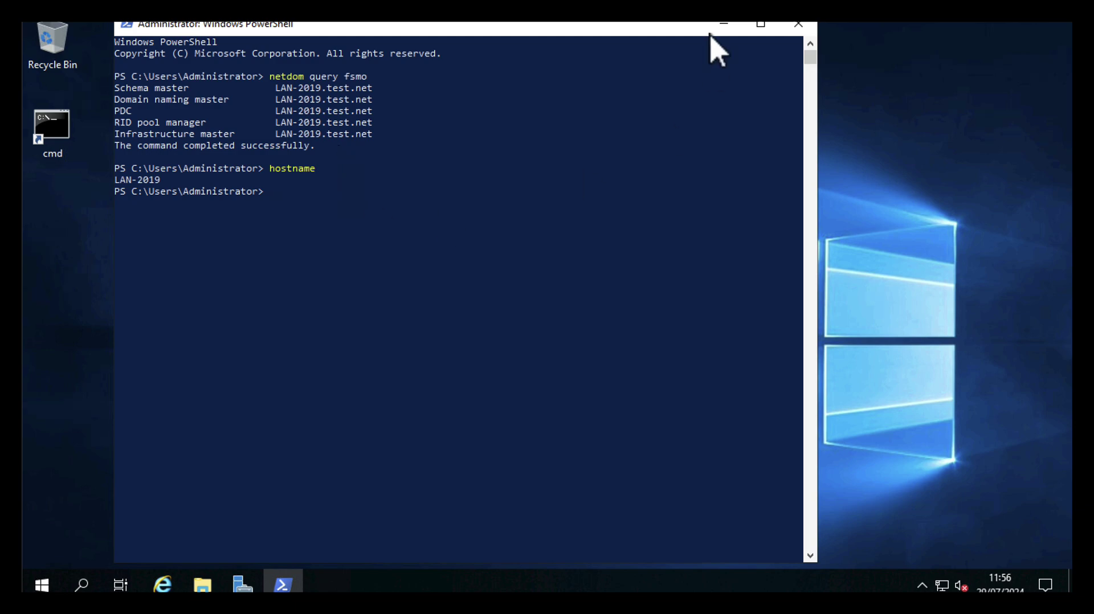
pyautogui.click(799, 24)
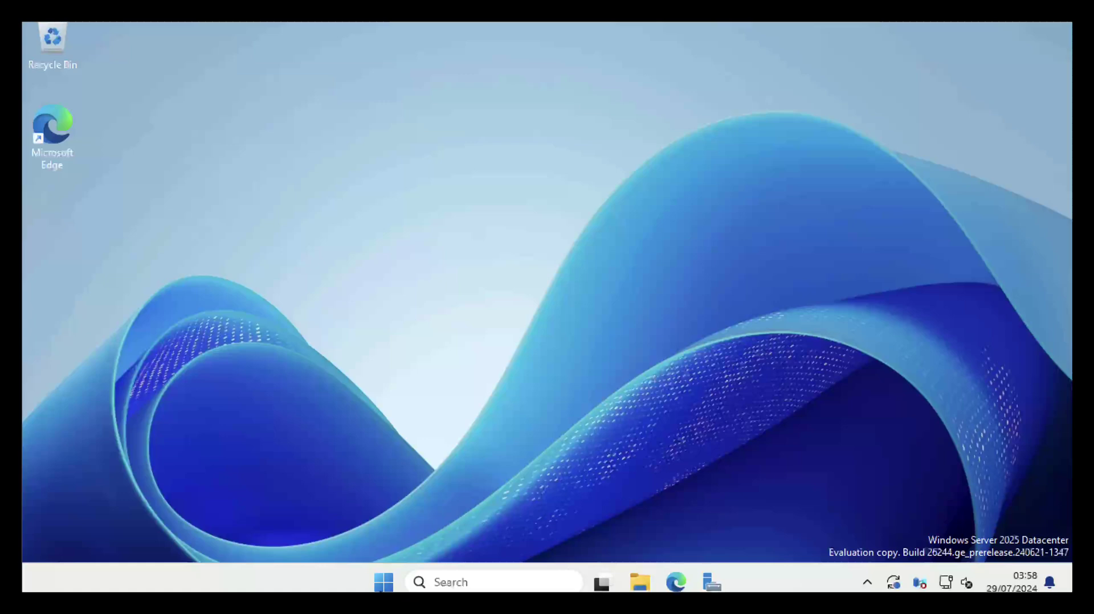
# Launch Windows PowerShell as administrator from the Start menu
pyautogui.click(383, 583)
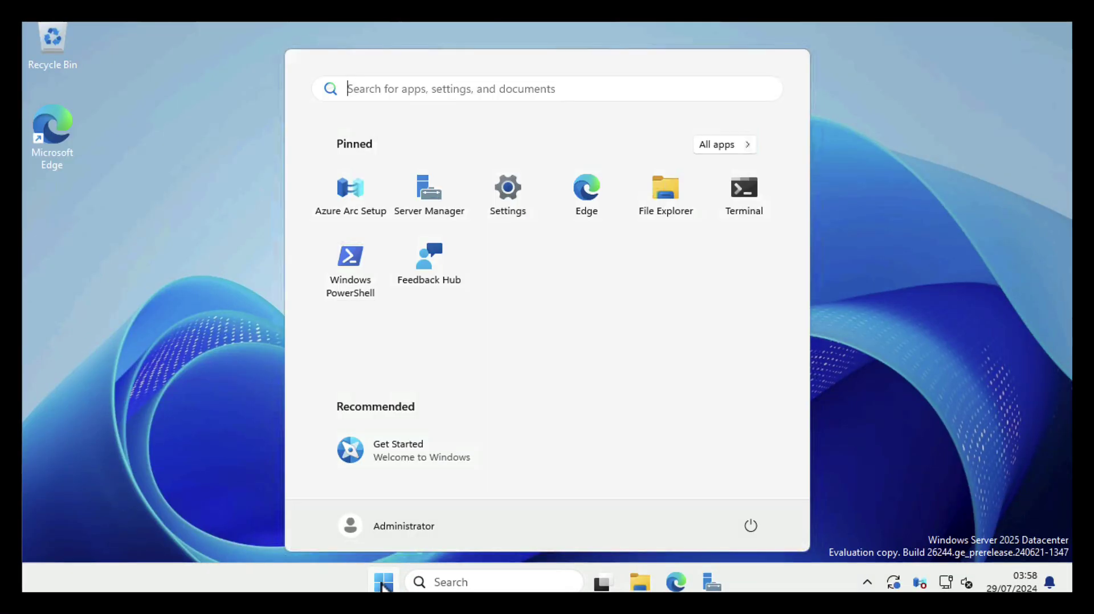
pyautogui.rightClick(350, 263)
pyautogui.click(396, 332)
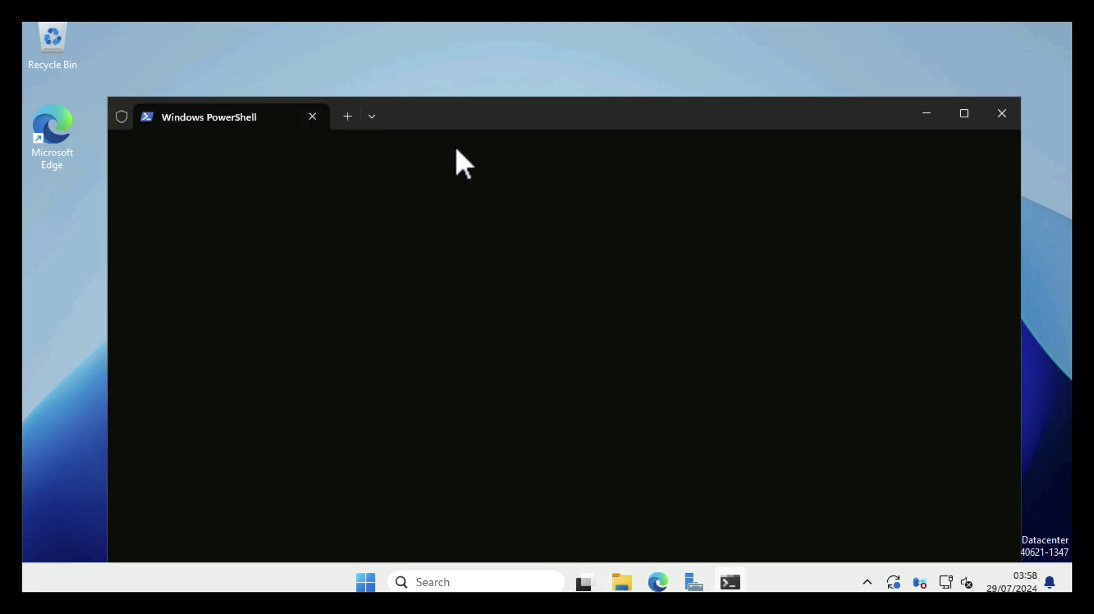
pyautogui.moveTo(457, 108); pyautogui.dragTo(450, 57)
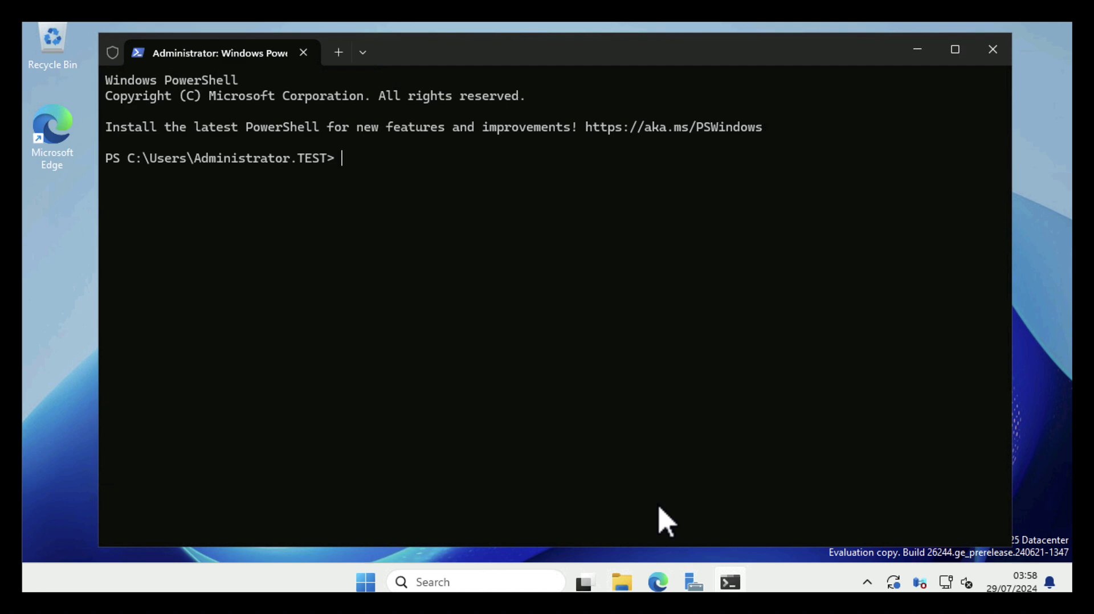
# Copy the Move-ADDirectoryServerOperationMasterRole command from the FSMO article in Edge
pyautogui.click(651, 575)
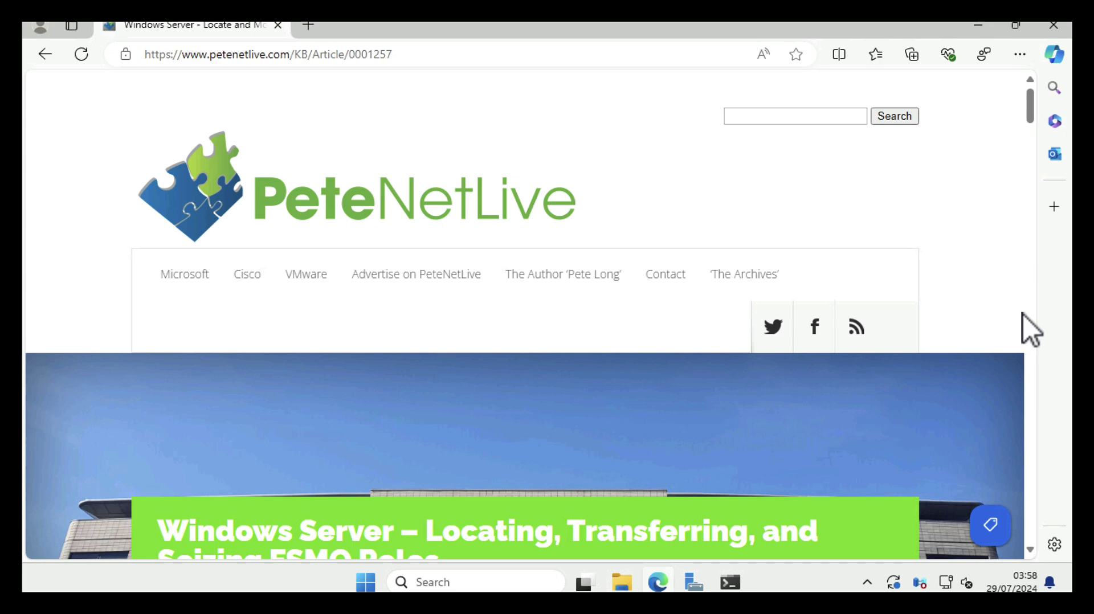
pyautogui.moveTo(1031, 108); pyautogui.dragTo(1031, 213)
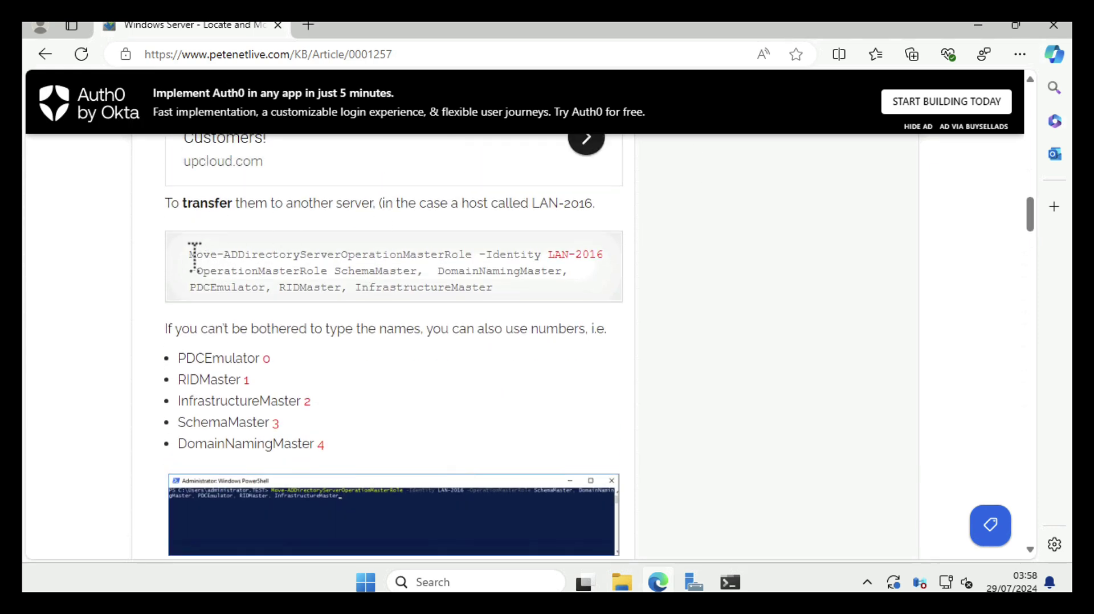
pyautogui.moveTo(190, 255); pyautogui.dragTo(504, 288)
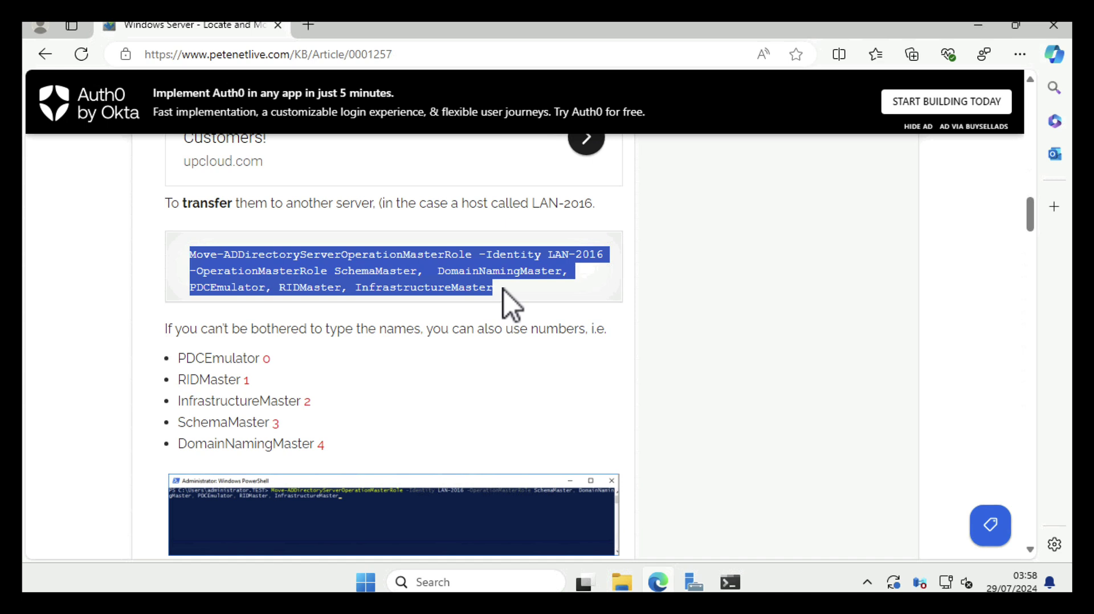
pyautogui.rightClick(419, 259)
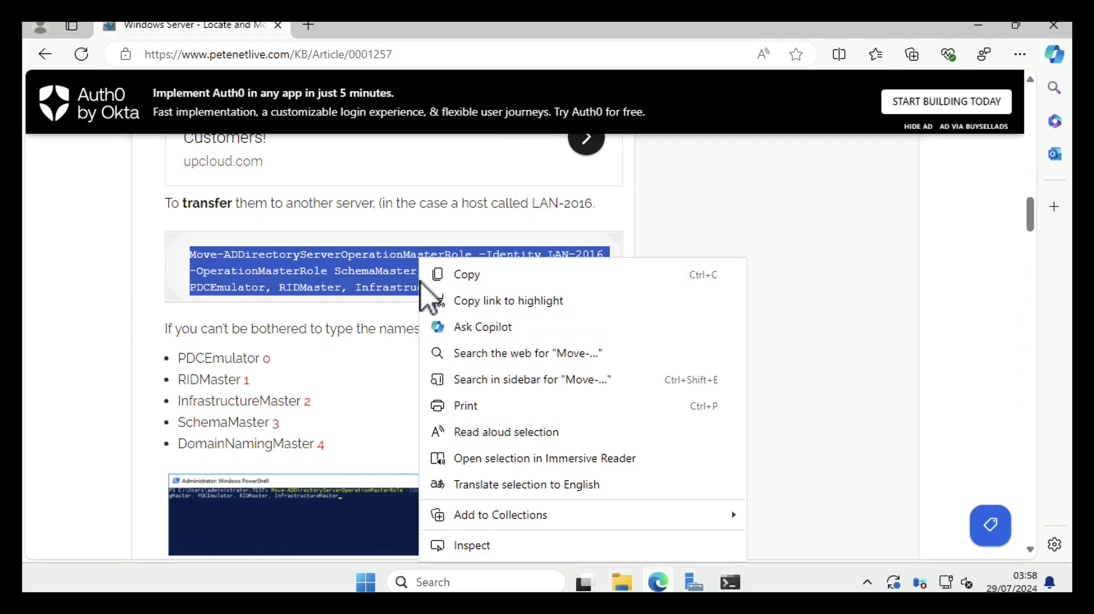
pyautogui.click(465, 274)
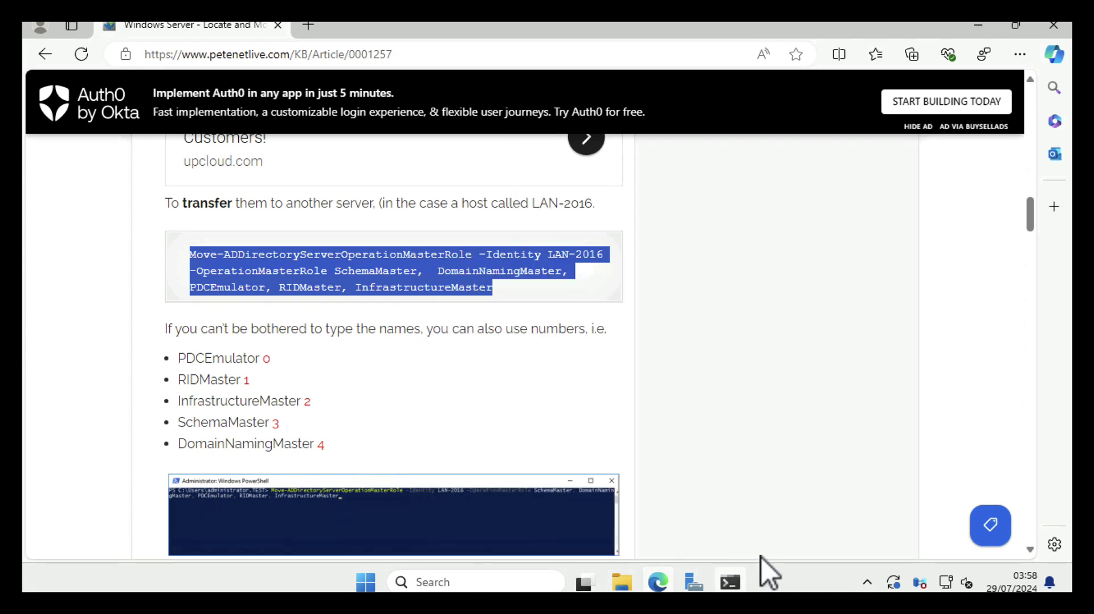
# Run the pasted role-transfer command with LAN-2016 changed to LAN-2025, answering A for all roles
pyautogui.click(731, 585)
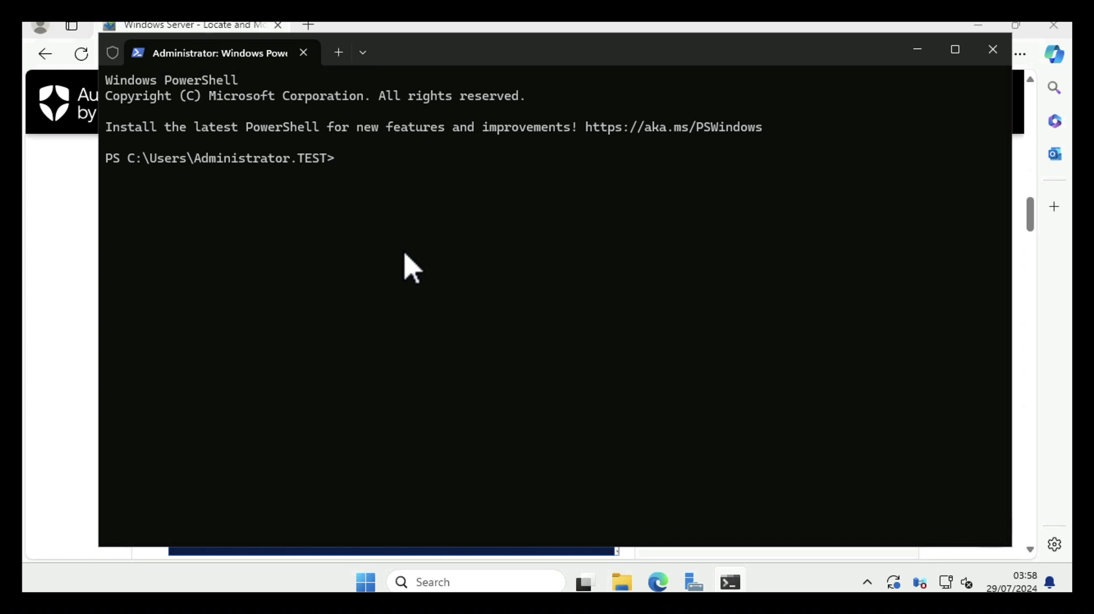
pyautogui.rightClick(409, 269)
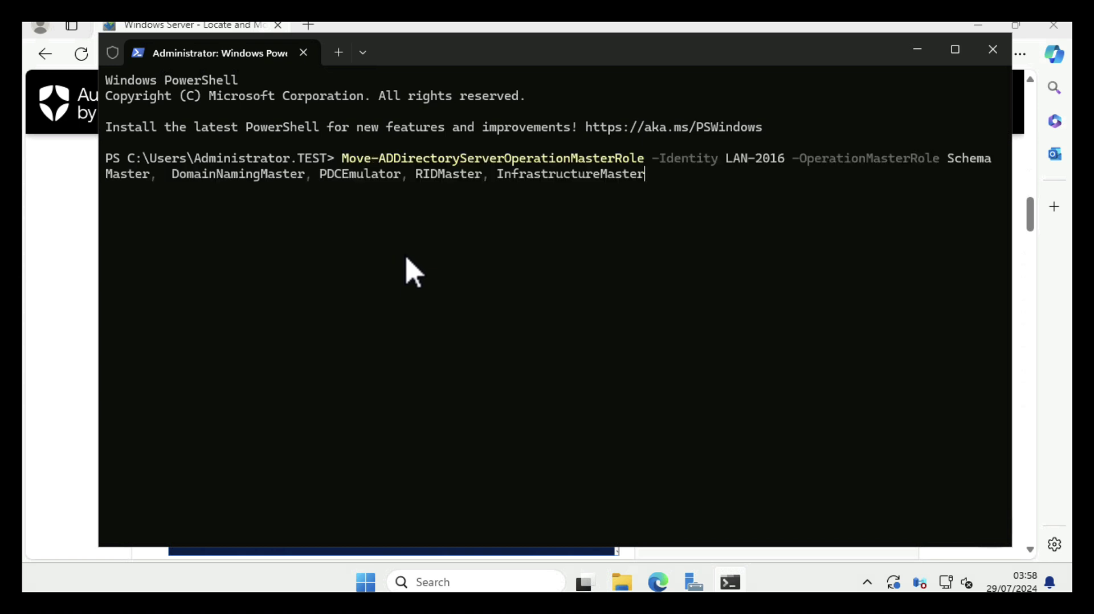
pyautogui.press('Left')
pyautogui.press('Left')
pyautogui.press('Left')
pyautogui.press('Left')
pyautogui.press('Left')
pyautogui.press('Left')
pyautogui.press('Left')
pyautogui.press('Left')
pyautogui.press('Left')
pyautogui.press('Left')
pyautogui.press('Left')
pyautogui.press('Left')
pyautogui.press('Left')
pyautogui.press('Left')
pyautogui.press('Left')
pyautogui.press('Left')
pyautogui.press('Left')
pyautogui.press('Left')
pyautogui.press('Left')
pyautogui.press('Left')
pyautogui.press('Left')
pyautogui.press('Left')
pyautogui.press('Left')
pyautogui.press('Left')
pyautogui.press('Left')
pyautogui.press('Left')
pyautogui.press('Left')
pyautogui.press('Left')
pyautogui.press('Left')
pyautogui.press('Left')
pyautogui.press('Left')
pyautogui.press('Left')
pyautogui.press('Left')
pyautogui.press('Left')
pyautogui.press('Right')
pyautogui.press('BackSpace')
pyautogui.press('BackSpace')
pyautogui.write('25')
pyautogui.press('Right')
pyautogui.press('Right')
pyautogui.press('Right')
pyautogui.press('Right')
pyautogui.press('Right')
pyautogui.press('Right')
pyautogui.press('Right')
pyautogui.press('Right')
pyautogui.press('Right')
pyautogui.press('Right')
pyautogui.press('Right')
pyautogui.press('Right')
pyautogui.press('Right')
pyautogui.press('Right')
pyautogui.press('Right')
pyautogui.press('Right')
pyautogui.press('Return')
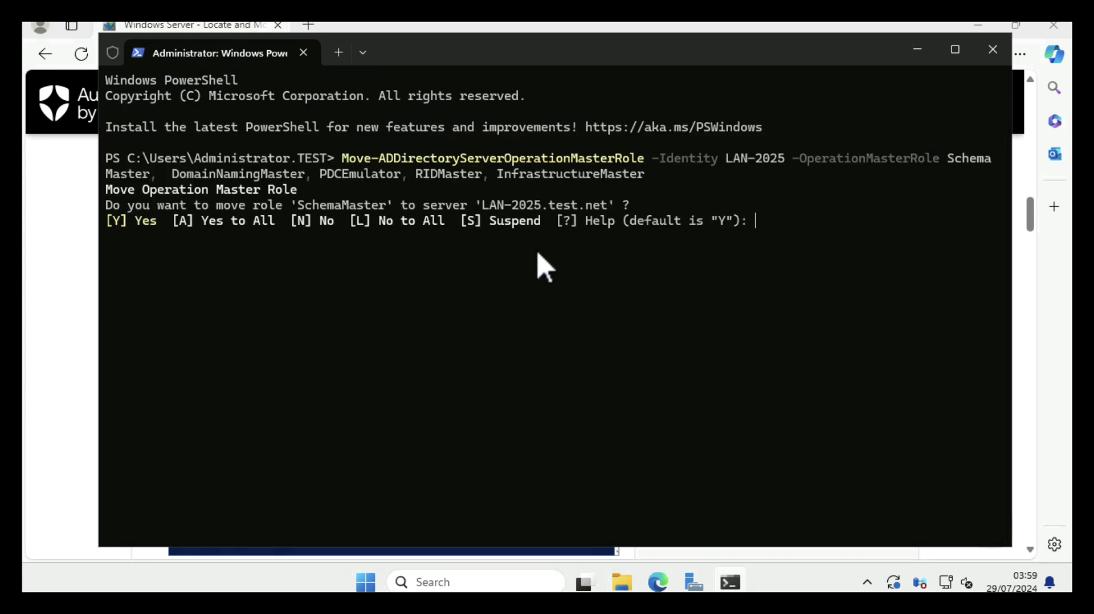
pyautogui.write('A')
pyautogui.press('Return')
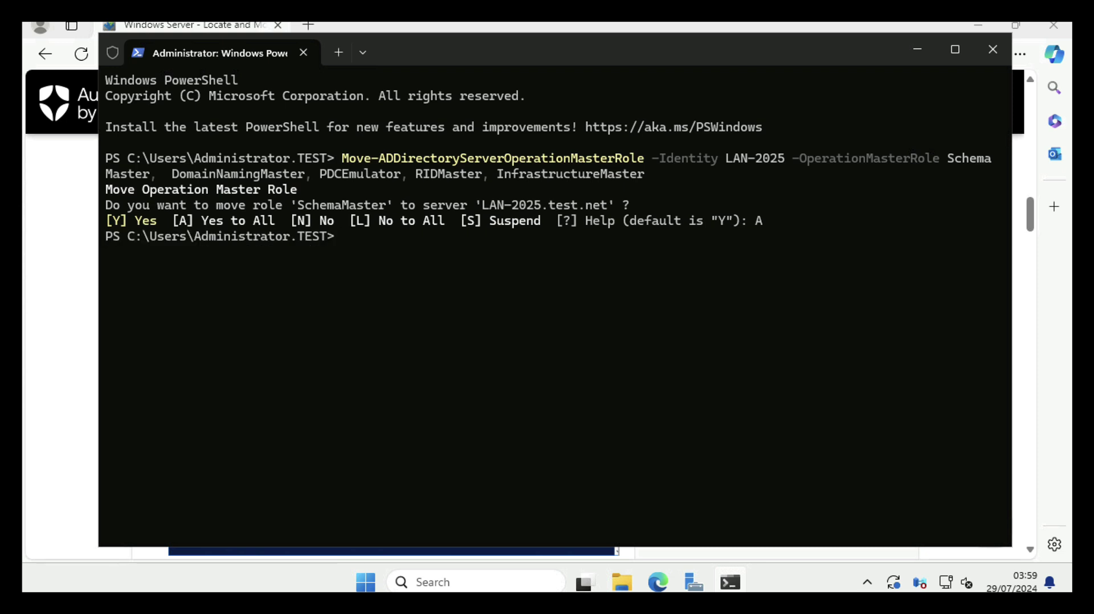
# Check the roles with netdom query fsmo, clear the output, and close PowerShell and Edge
pyautogui.write('netdom quer')
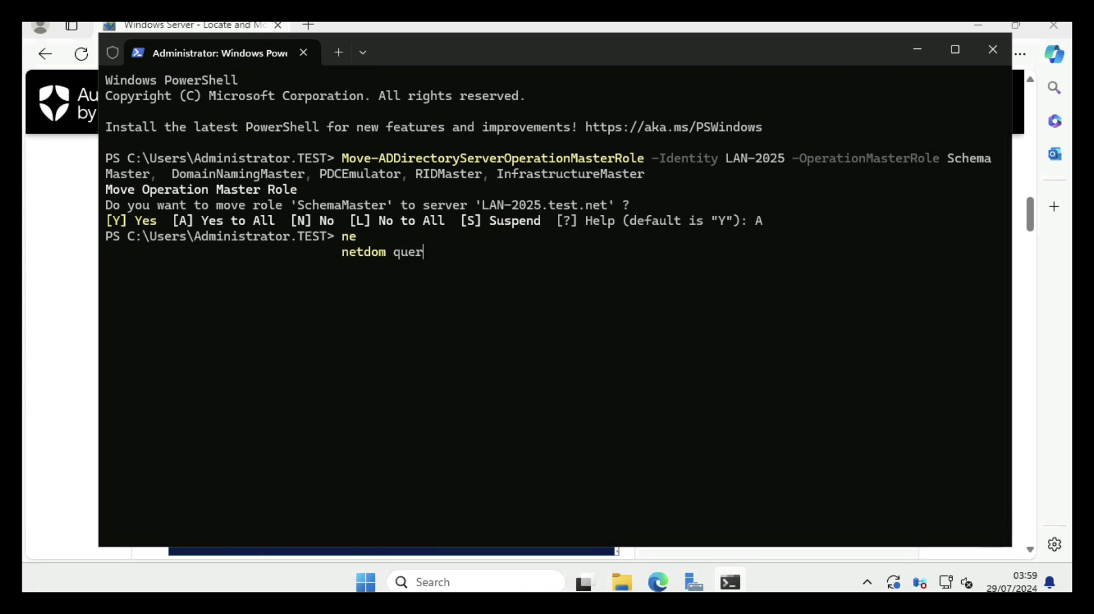
pyautogui.write('y fsmo')
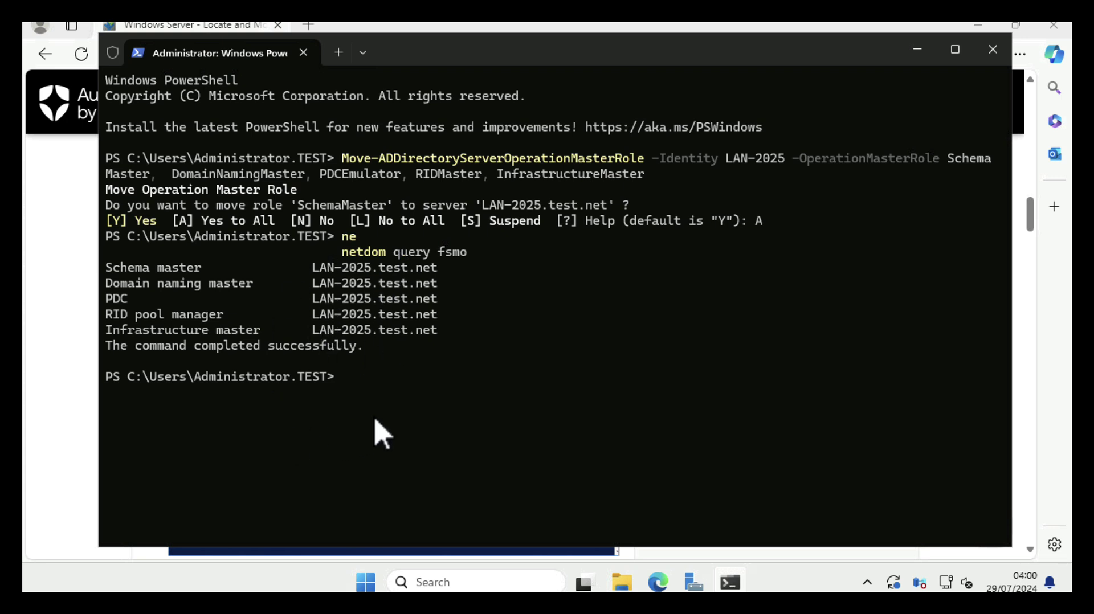
pyautogui.write('cls')
pyautogui.press('Return')
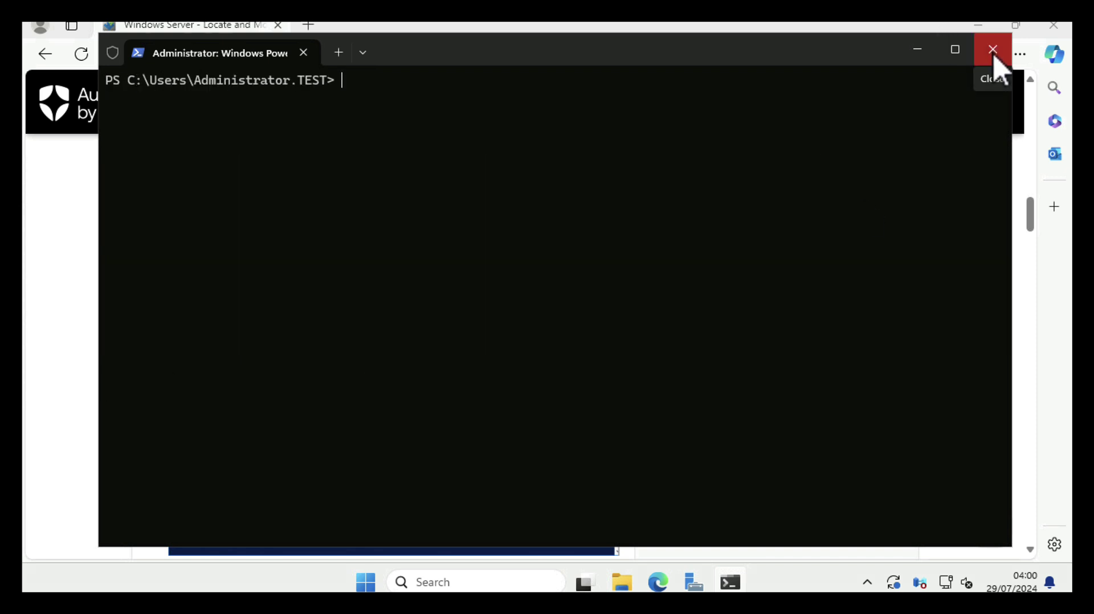
pyautogui.click(994, 52)
pyautogui.click(1052, 26)
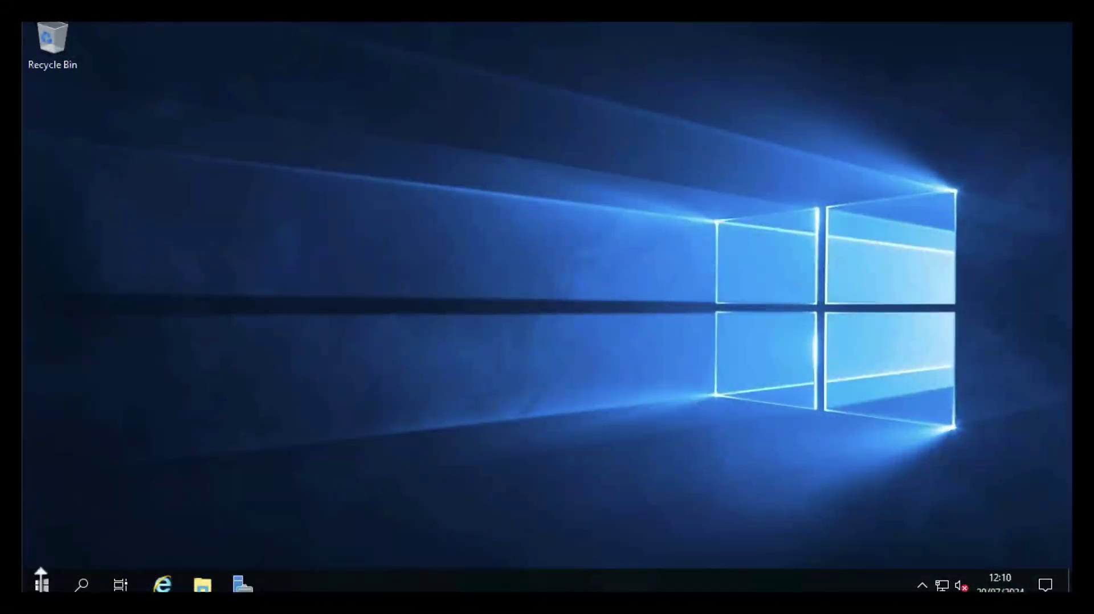
# Launch Windows PowerShell and open Network Connections with ncpa.cpl
pyautogui.click(42, 581)
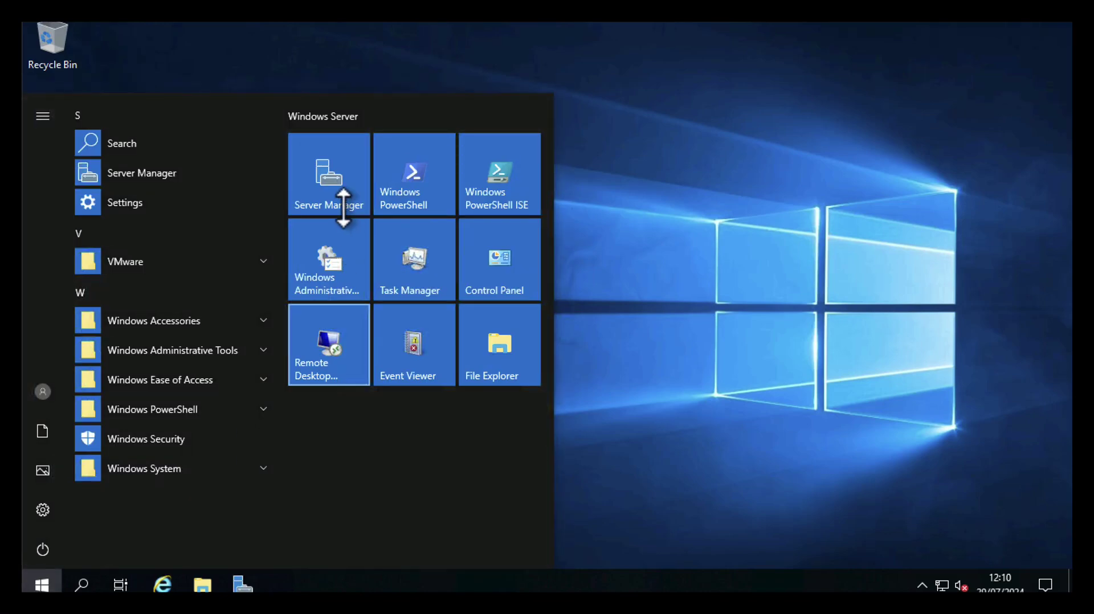
pyautogui.click(410, 182)
pyautogui.rightClick(410, 183)
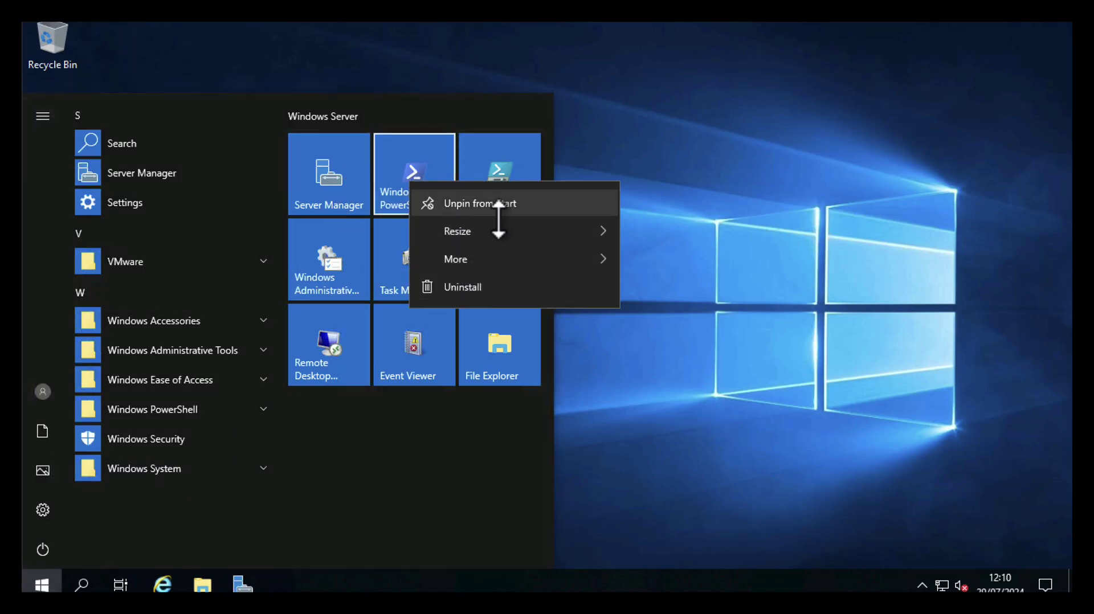
pyautogui.moveTo(519, 262)
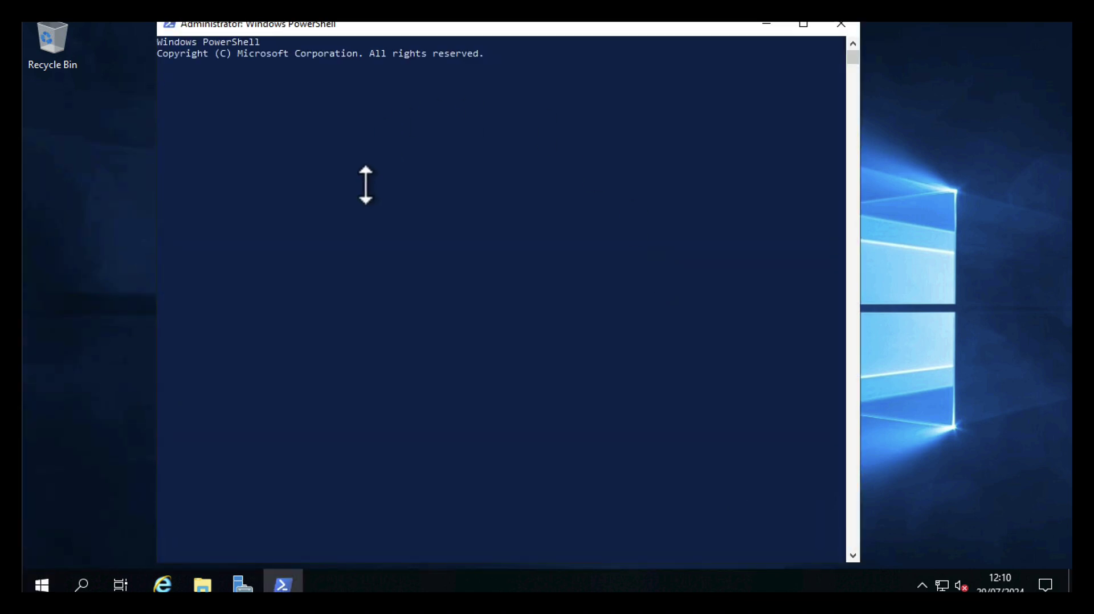
pyautogui.write('ncpa.cpl')
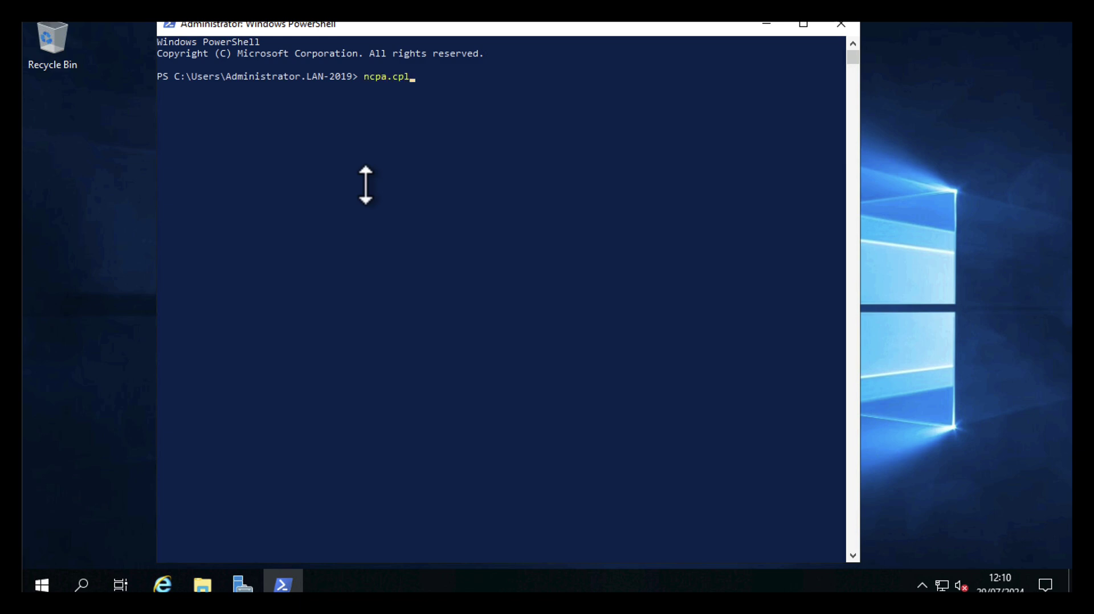
pyautogui.press('Return')
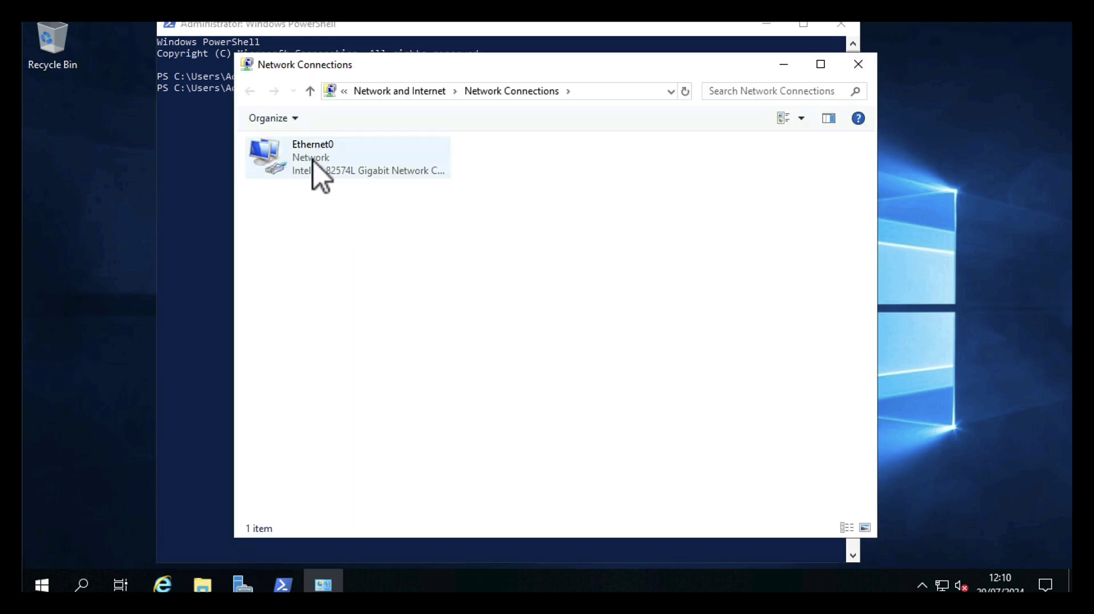
# Set Ethernet0's IPv4 preferred DNS to 192.168.110.11 and alternate DNS to 127.0.0.1
pyautogui.rightClick(313, 162)
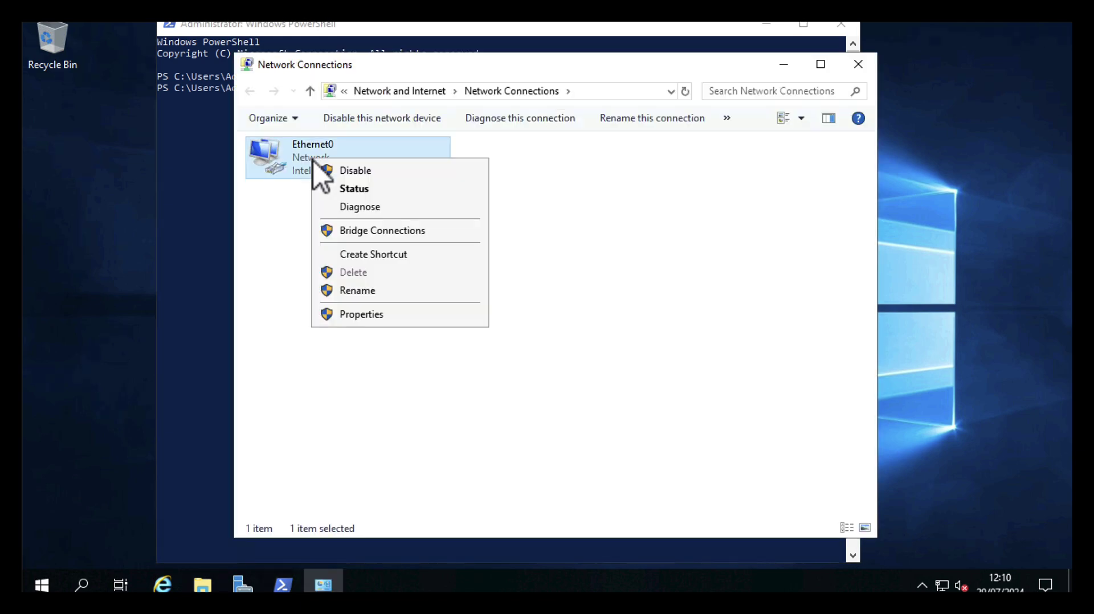
pyautogui.click(347, 315)
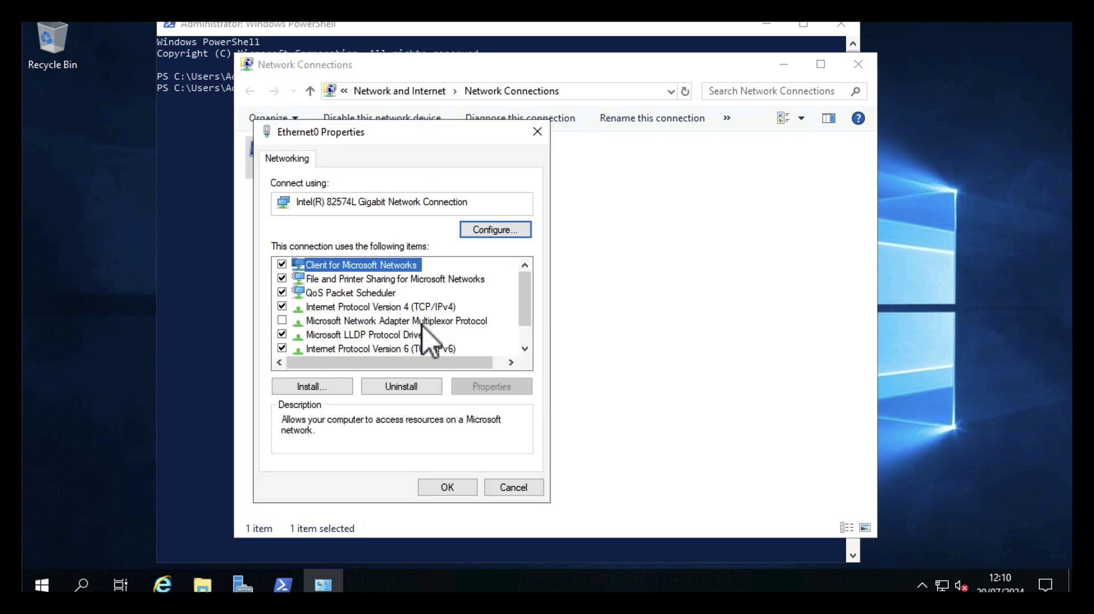
pyautogui.doubleClick(393, 310)
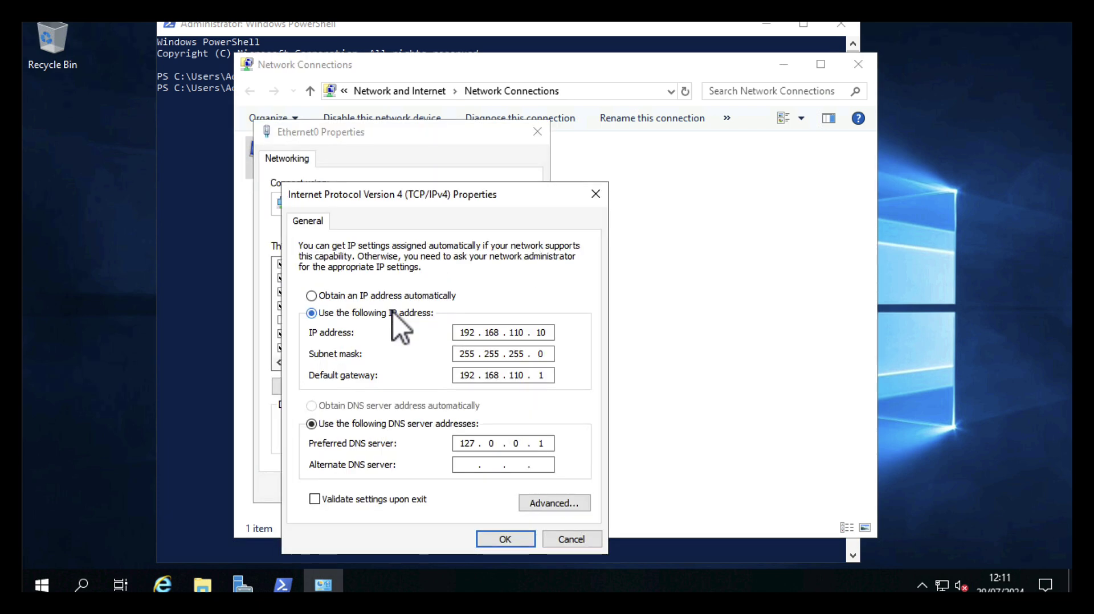
pyautogui.click(549, 444)
pyautogui.click(466, 464)
pyautogui.write('1270.0')
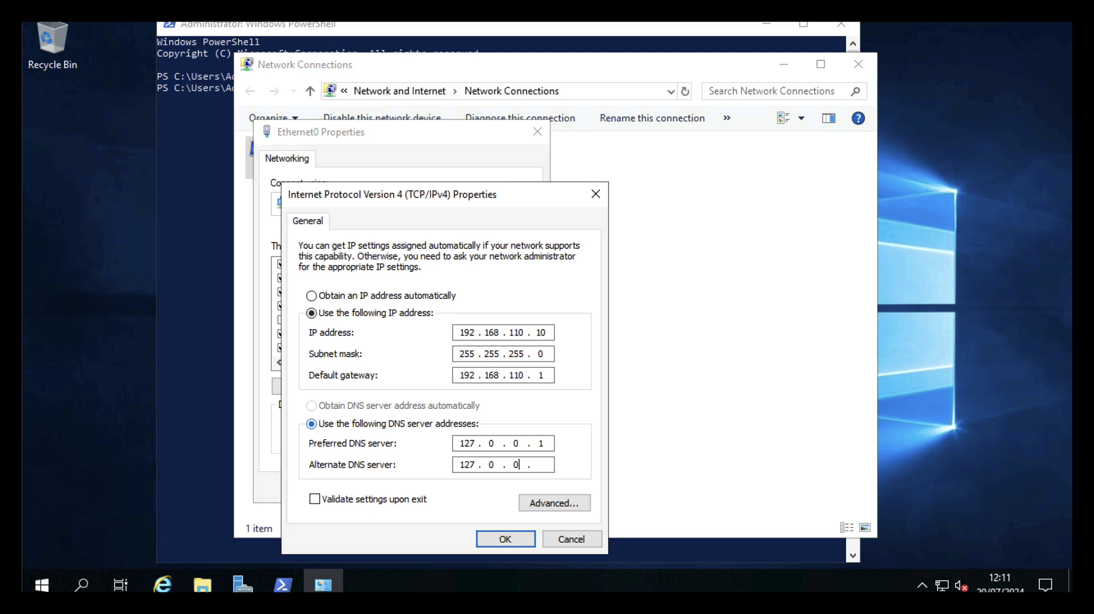
pyautogui.write('1')
pyautogui.press('BackSpace')
pyautogui.press('BackSpace')
pyautogui.press('BackSpace')
pyautogui.press('BackSpace')
pyautogui.press('BackSpace')
pyautogui.press('BackSpace')
pyautogui.write('192 . 168 . 110 . 11')
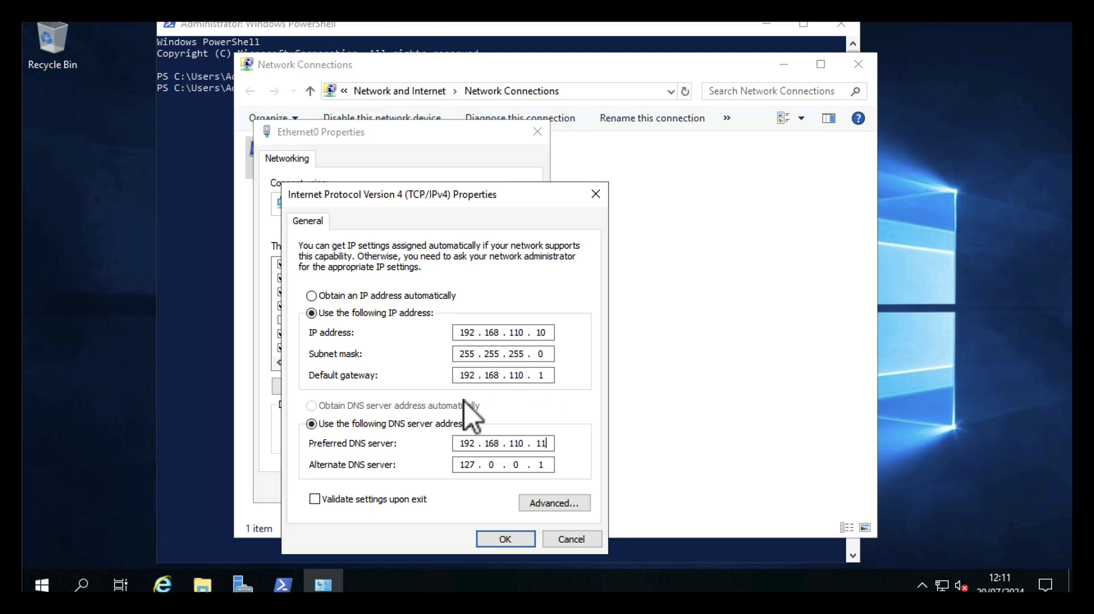
pyautogui.click(495, 541)
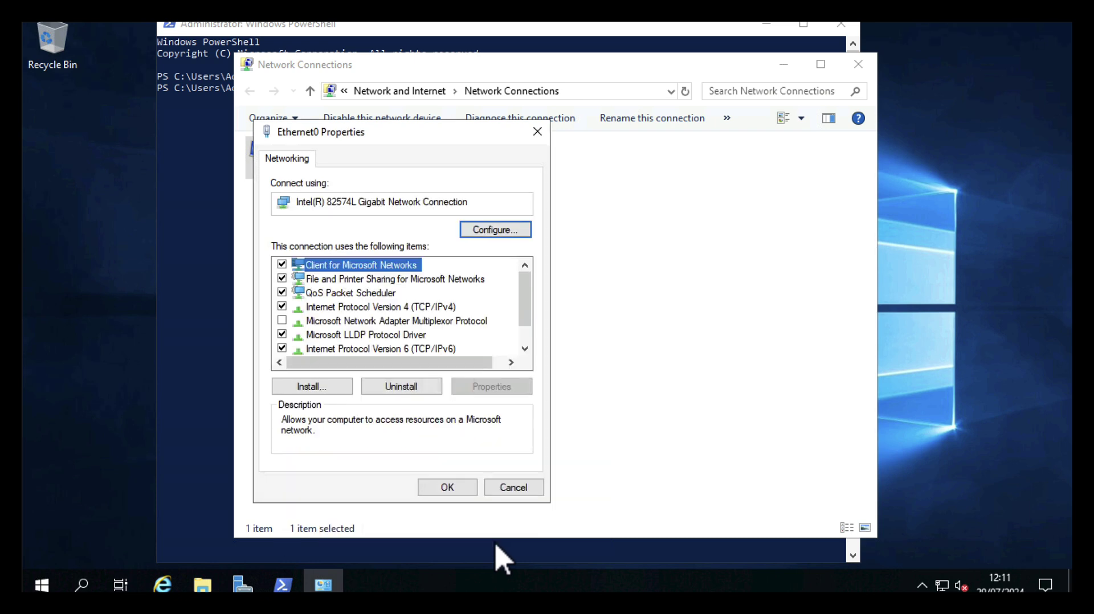
# Close the adapter properties, Network Connections and PowerShell
pyautogui.click(440, 494)
pyautogui.click(857, 63)
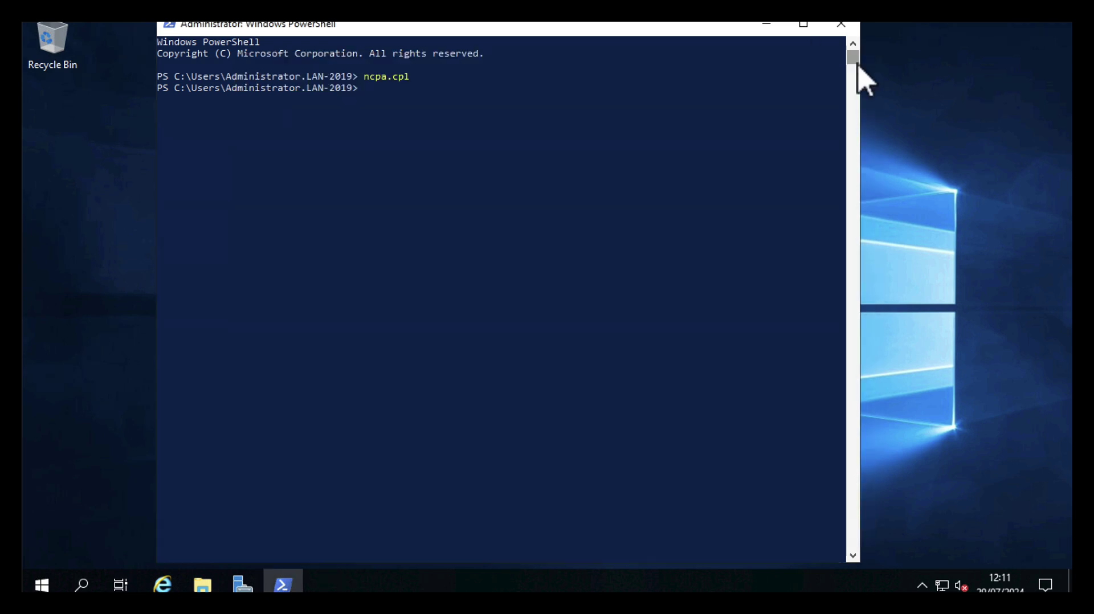
pyautogui.click(842, 26)
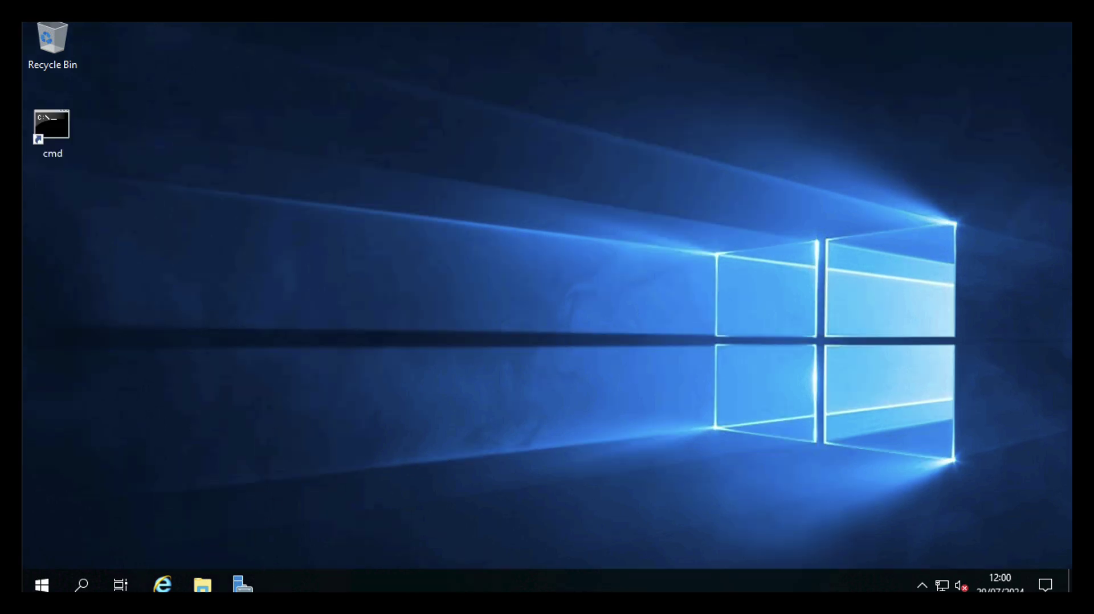
# Start the Remove Roles and Features Wizard and deselect Active Directory Domain Services with its management tools
pyautogui.click(240, 585)
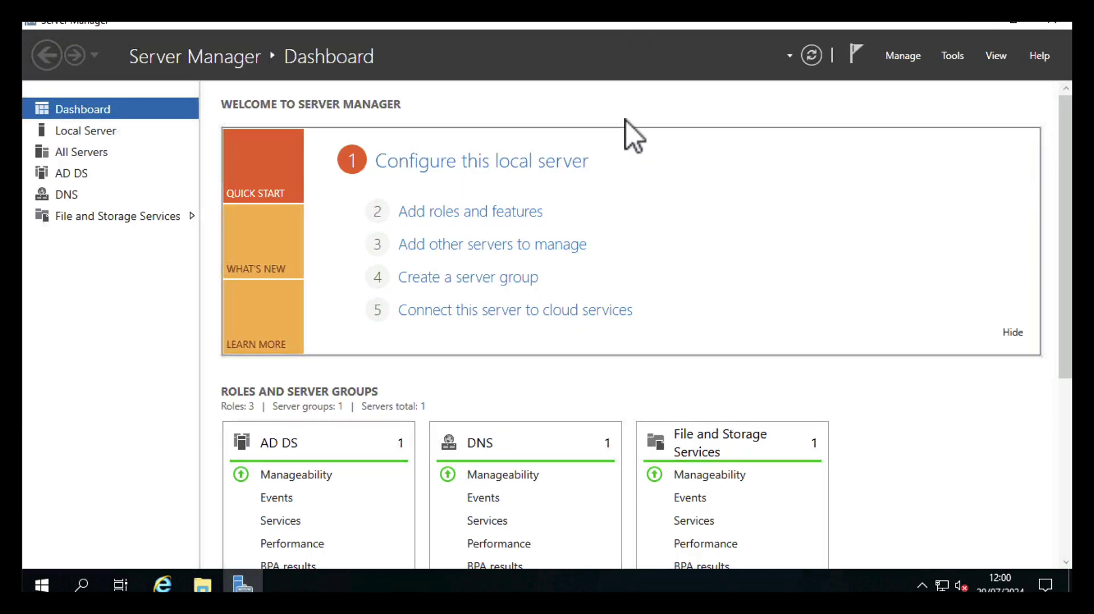
pyautogui.click(902, 57)
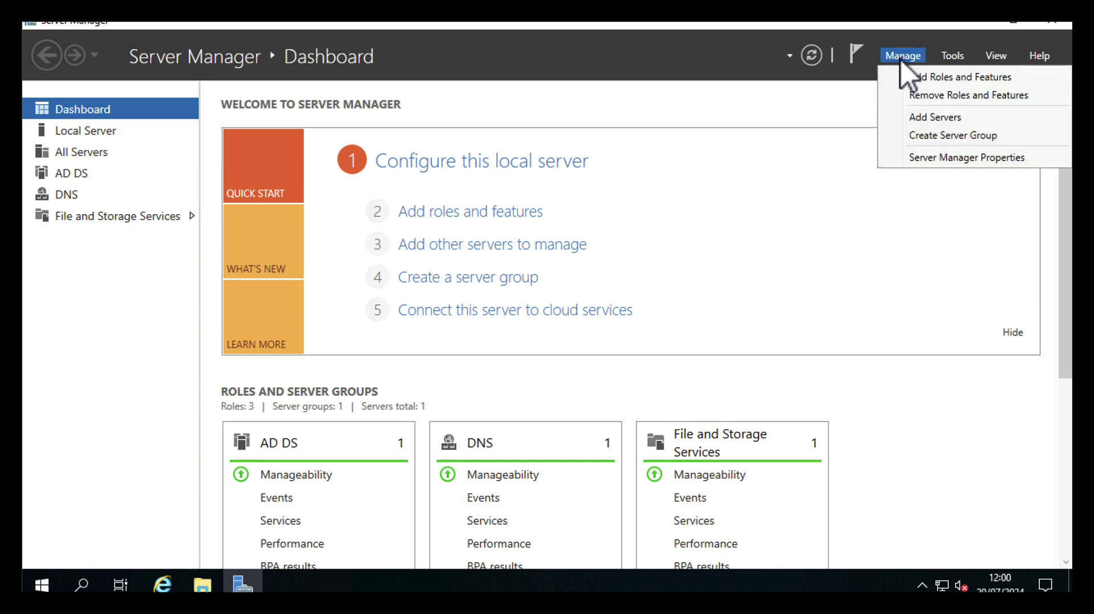
pyautogui.click(919, 96)
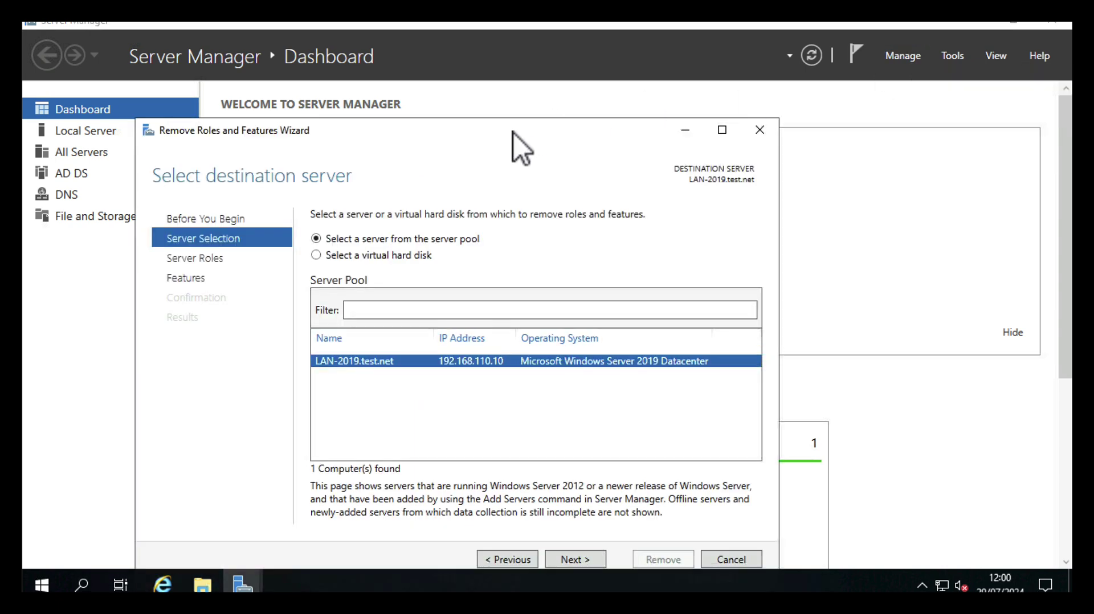
pyautogui.moveTo(514, 133); pyautogui.dragTo(614, 80)
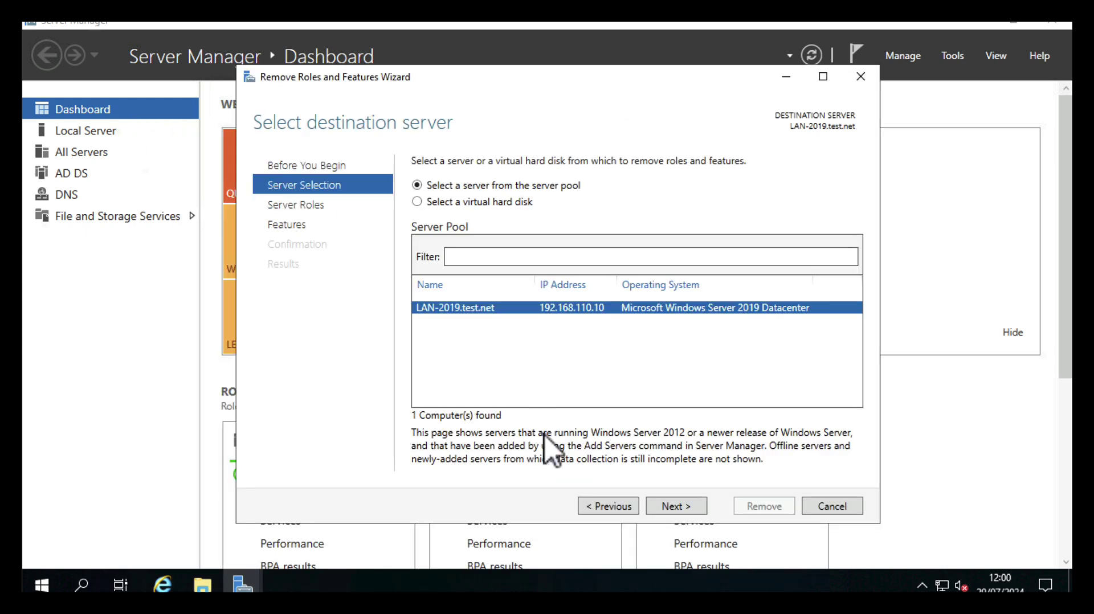
pyautogui.click(666, 505)
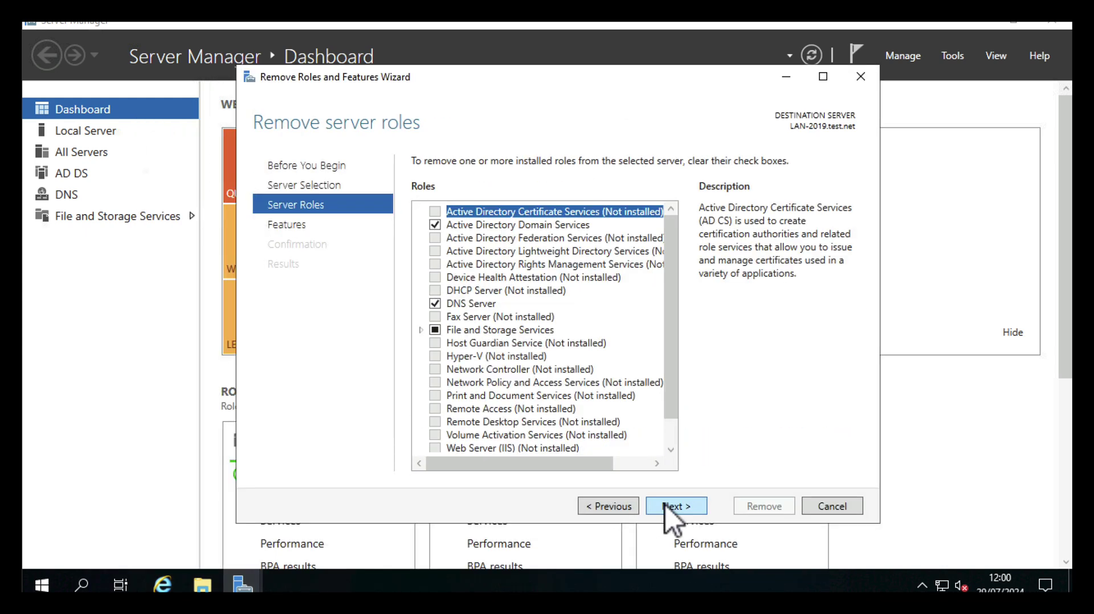
pyautogui.click(437, 226)
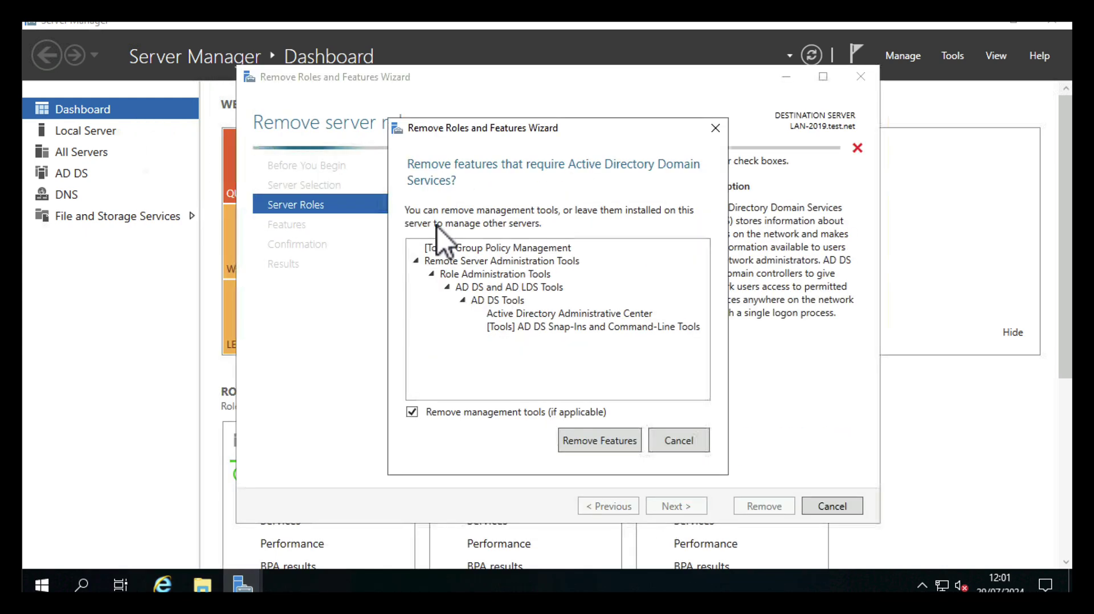
pyautogui.click(584, 440)
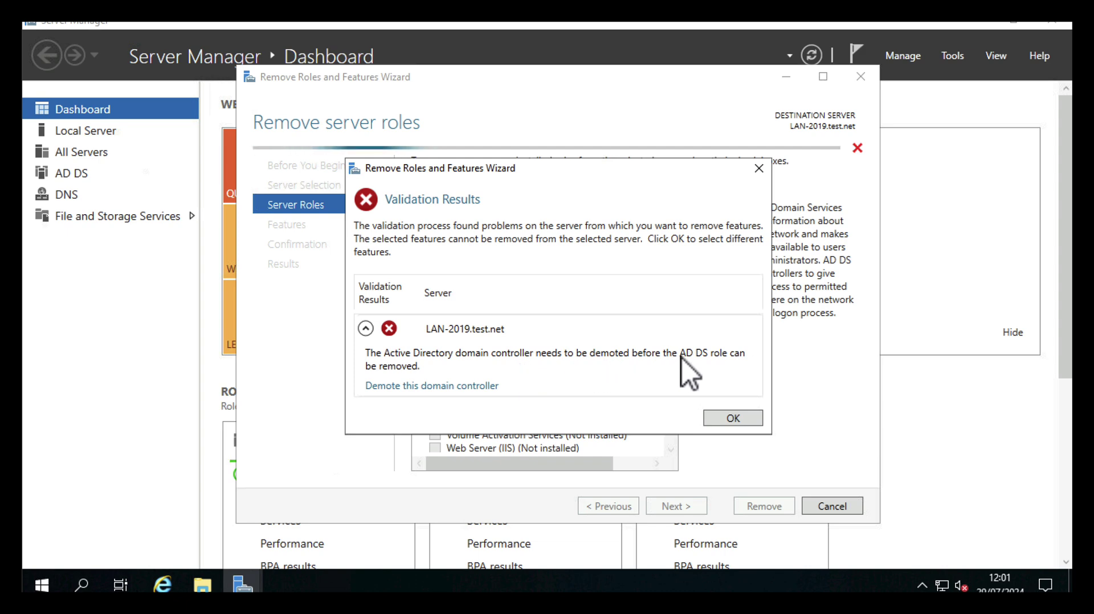
# Start the demotion wizard, check Proceed with removal, and keep DNS delegation removal
pyautogui.click(408, 386)
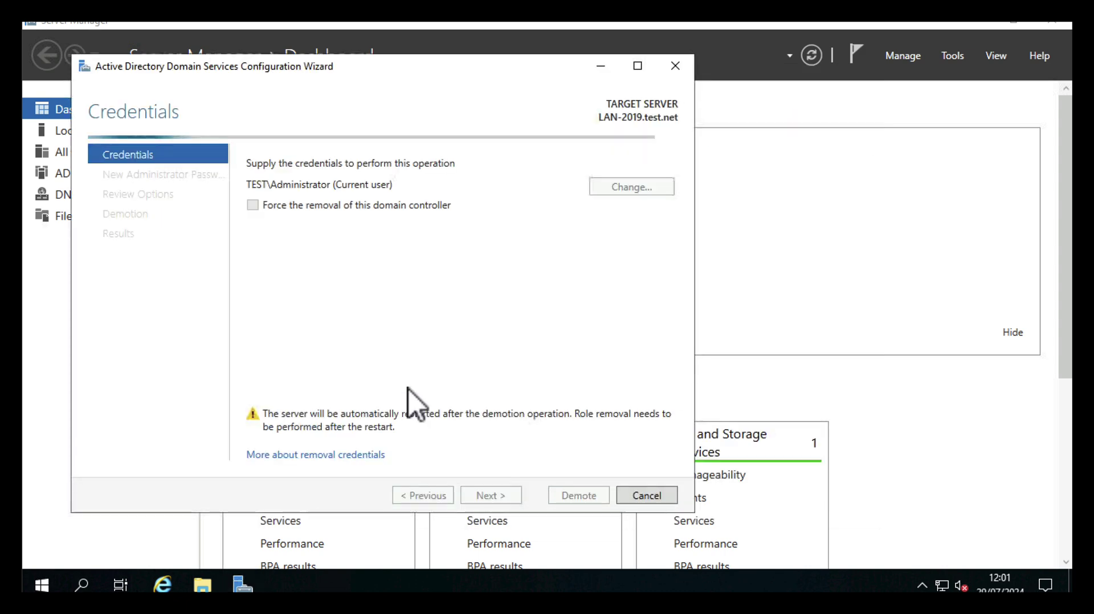
pyautogui.moveTo(365, 76); pyautogui.dragTo(558, 83)
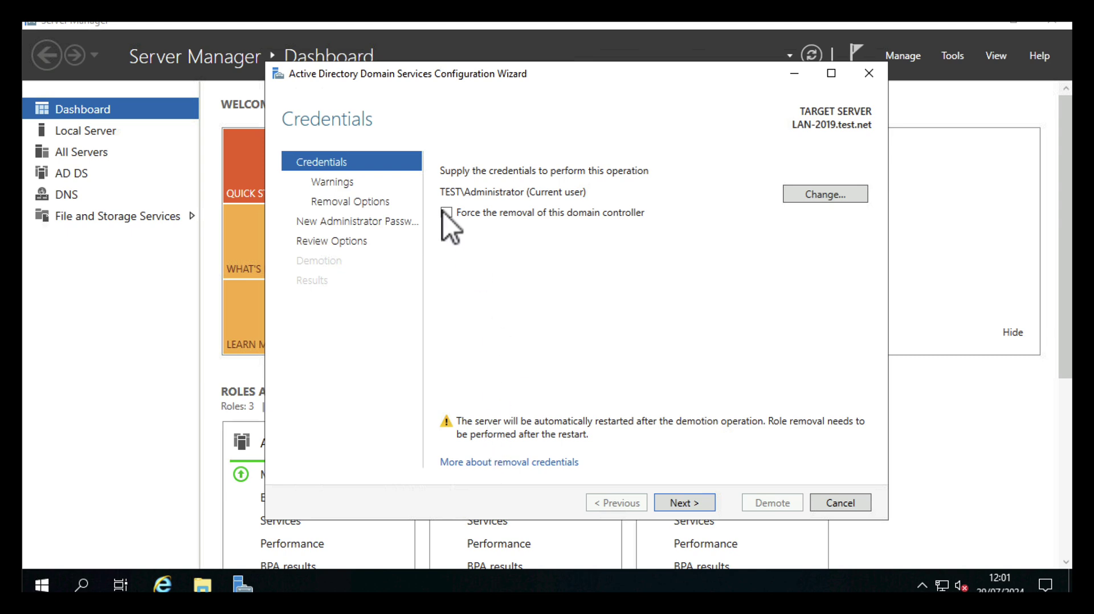
pyautogui.click(671, 504)
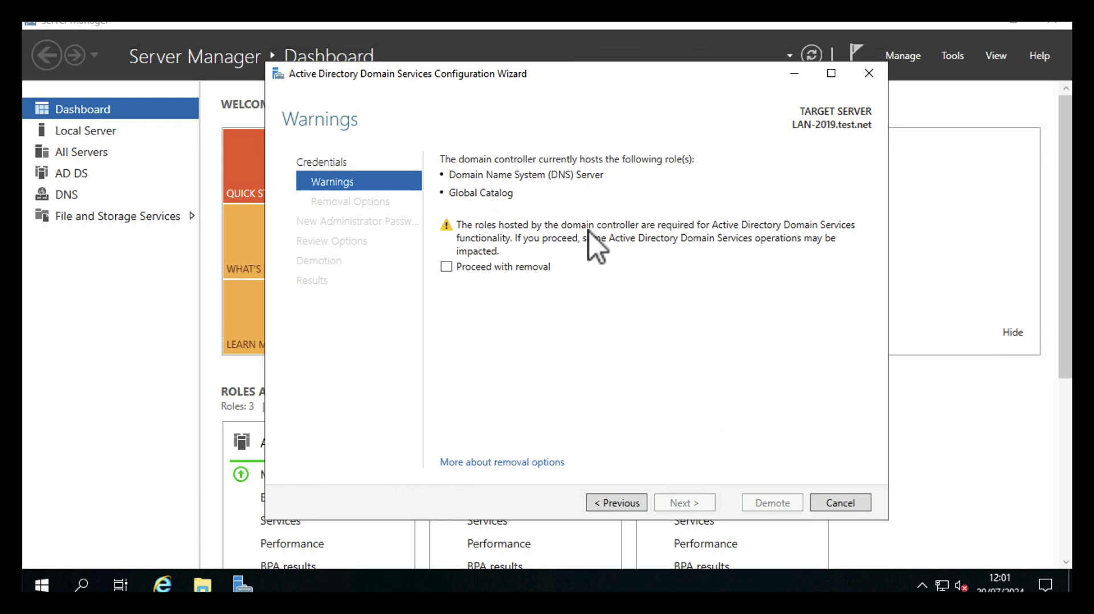
pyautogui.click(445, 269)
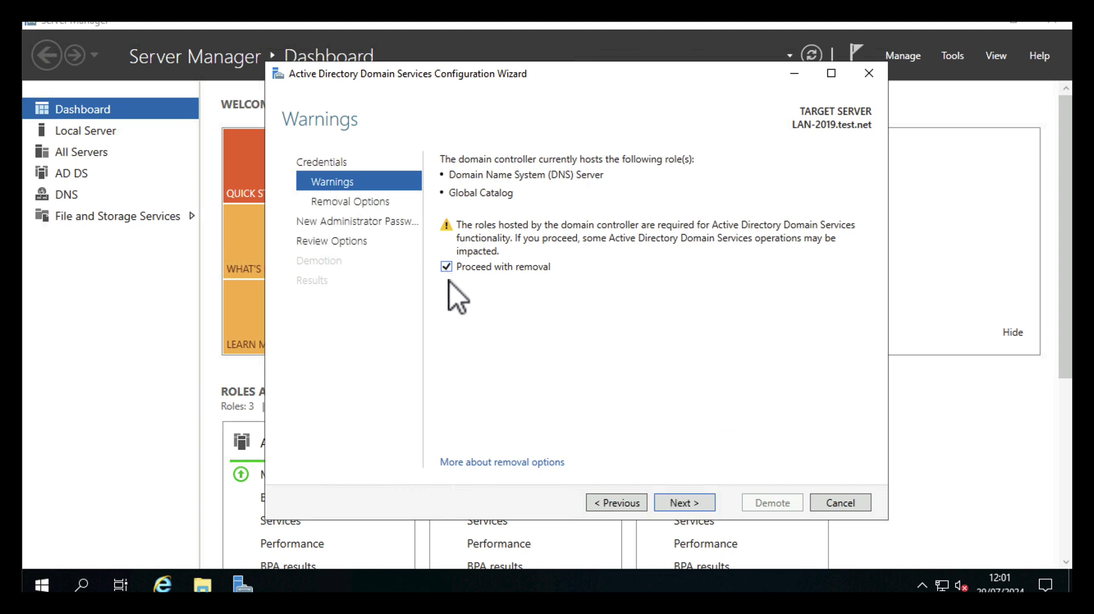
pyautogui.click(681, 504)
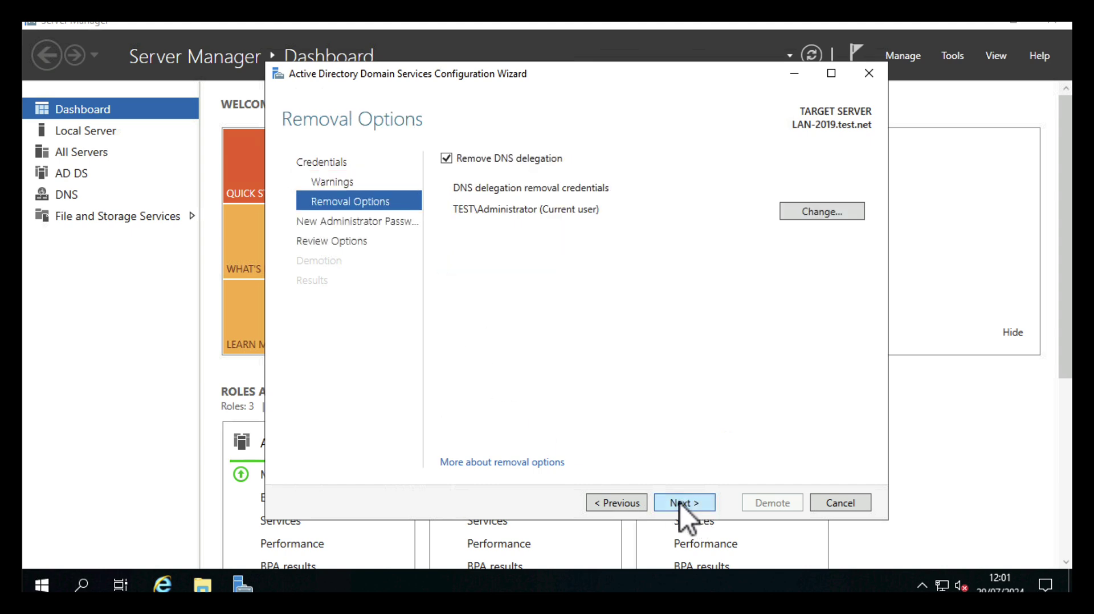
pyautogui.click(680, 504)
# Enter and confirm the new local administrator password and start the demotion
pyautogui.click(630, 162)
pyautogui.write('Pa$$w0rd')
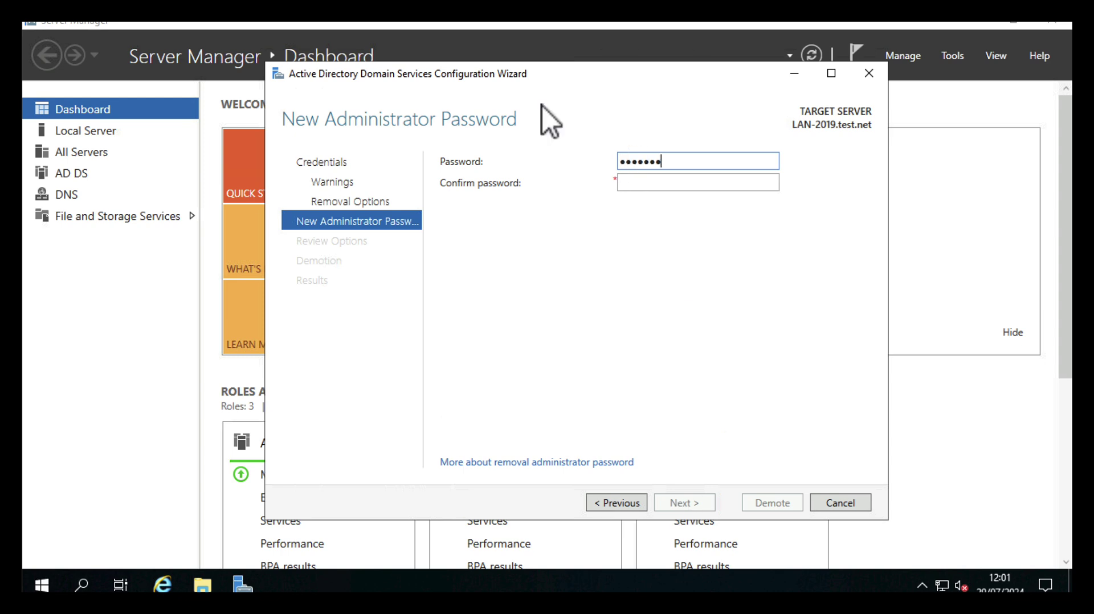
pyautogui.press('Tab')
pyautogui.write('Pa$$w0rd')
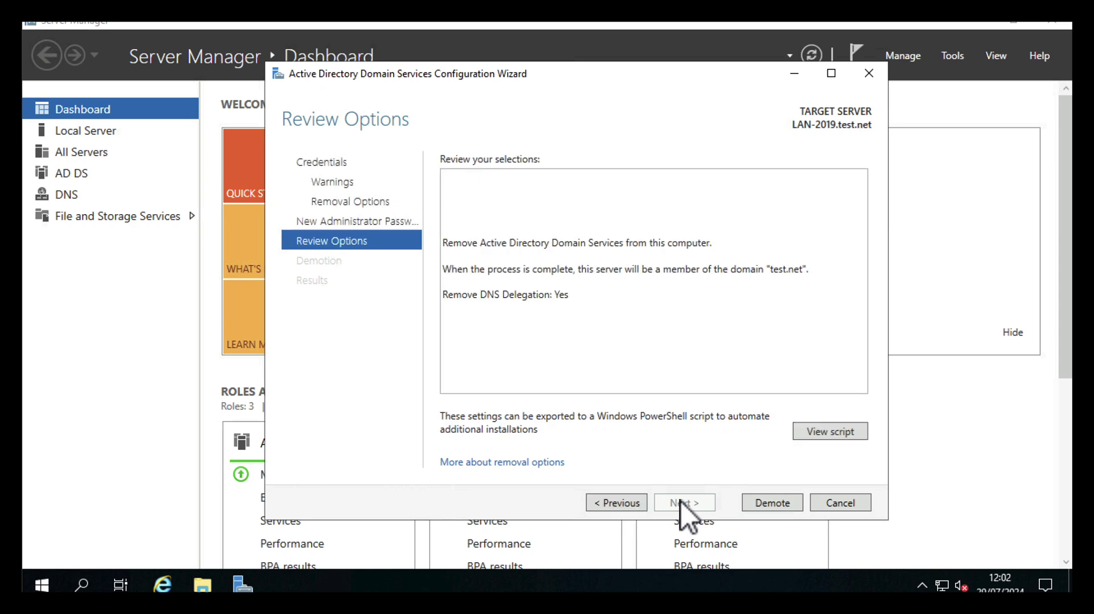
pyautogui.click(766, 507)
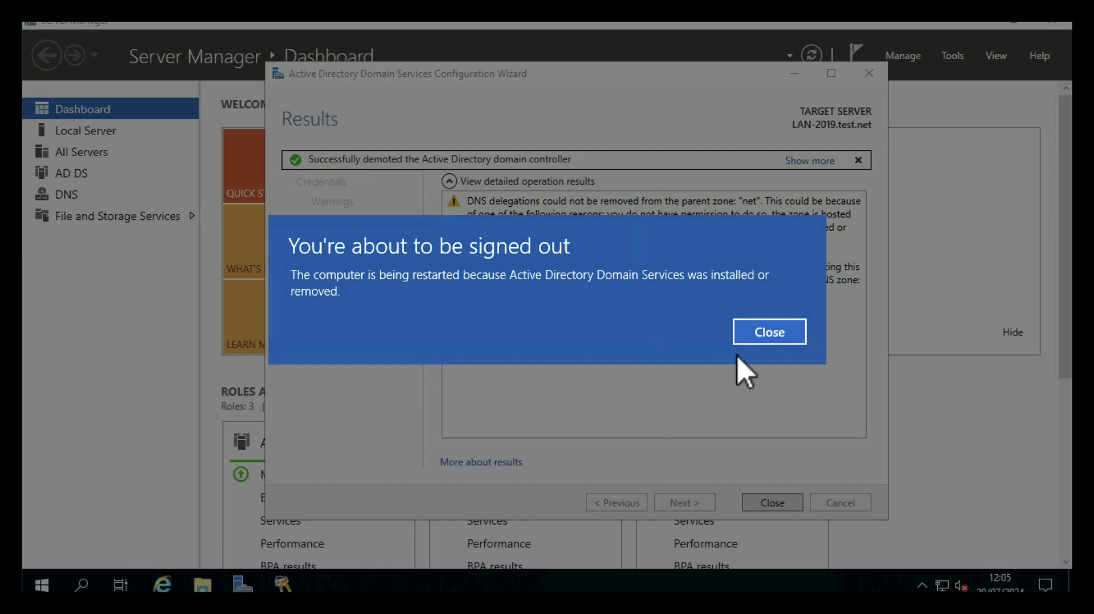
# Close the demotion results and, after the restart, sign in as TEST\Administrator
pyautogui.click(757, 332)
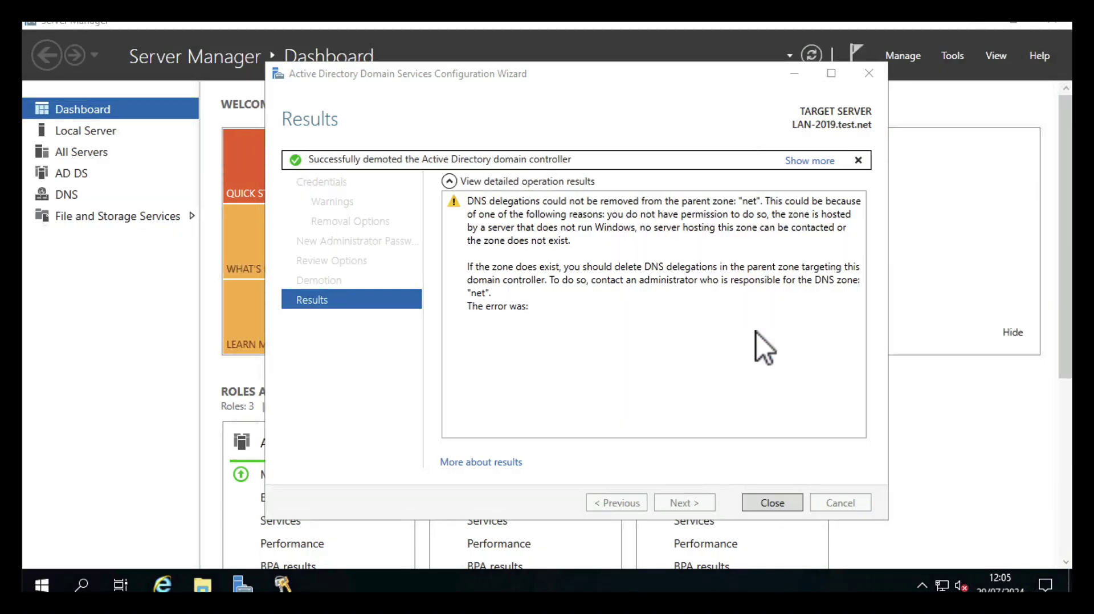
pyautogui.click(763, 503)
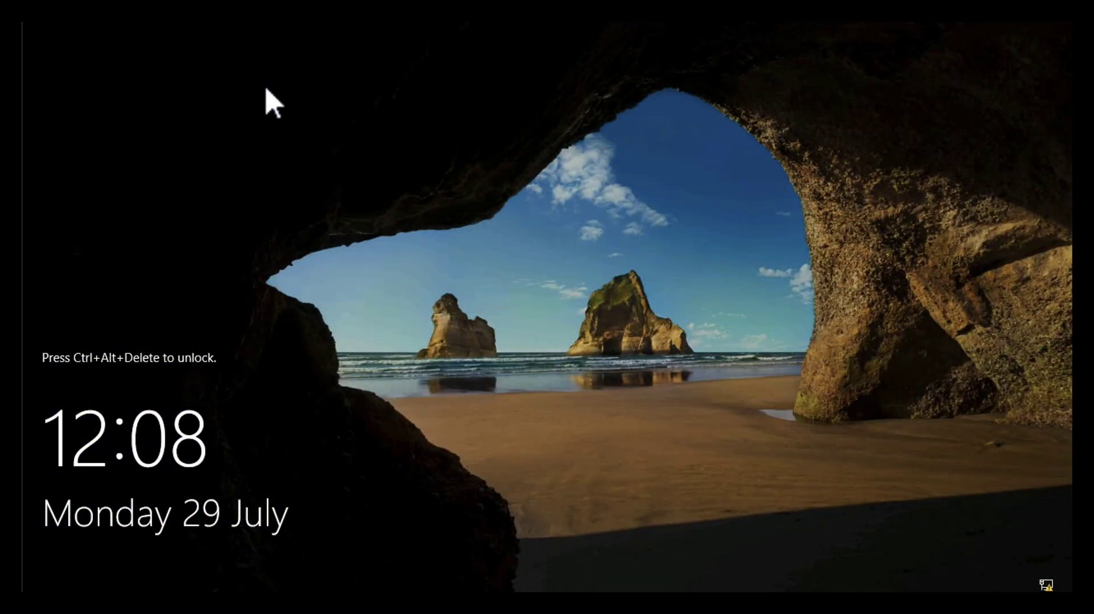
pyautogui.click(148, 22)
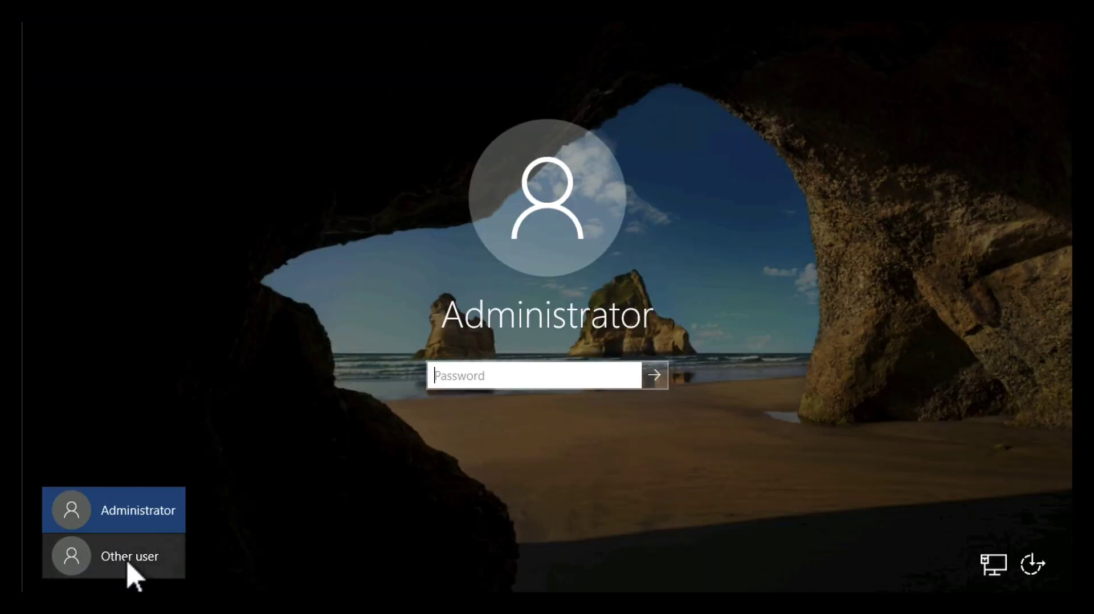
pyautogui.click(130, 564)
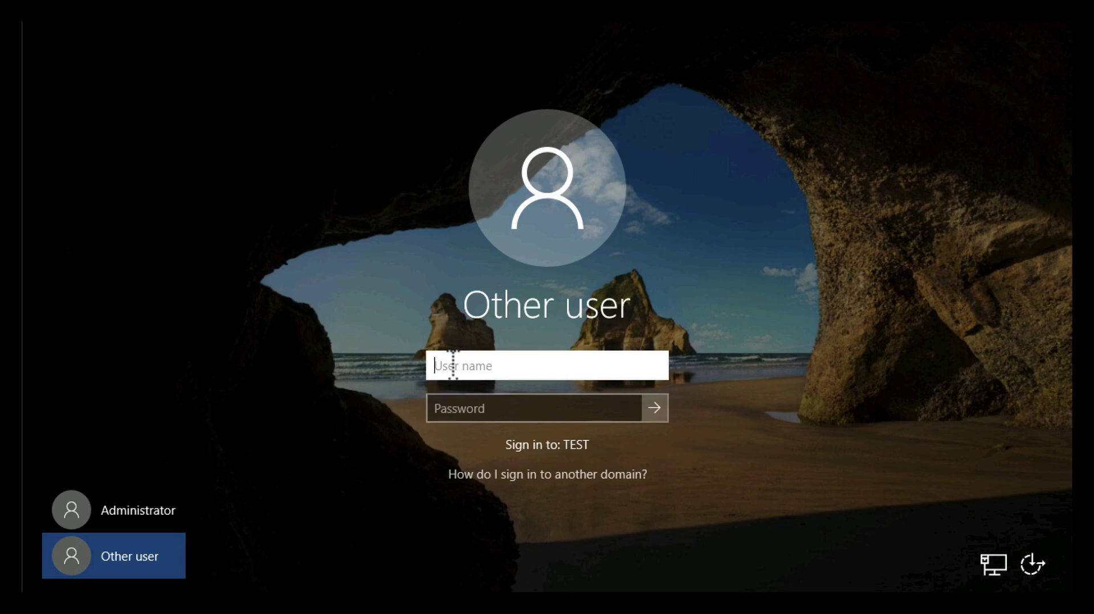
pyautogui.write('TEST\\Administrator')
pyautogui.press('Tab')
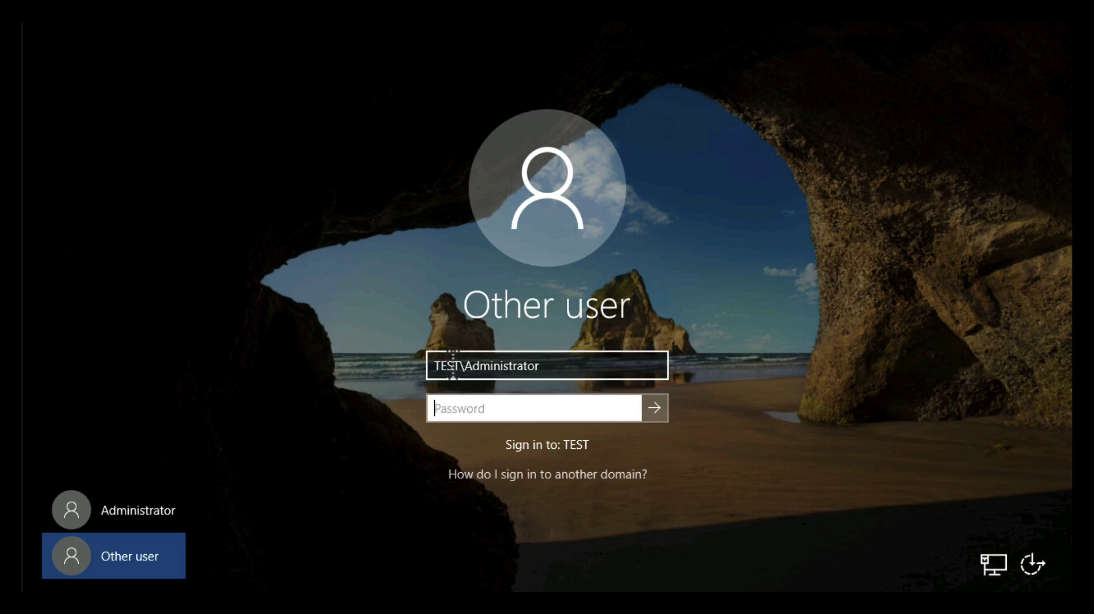
pyautogui.write('•••••••')
pyautogui.press('Return')
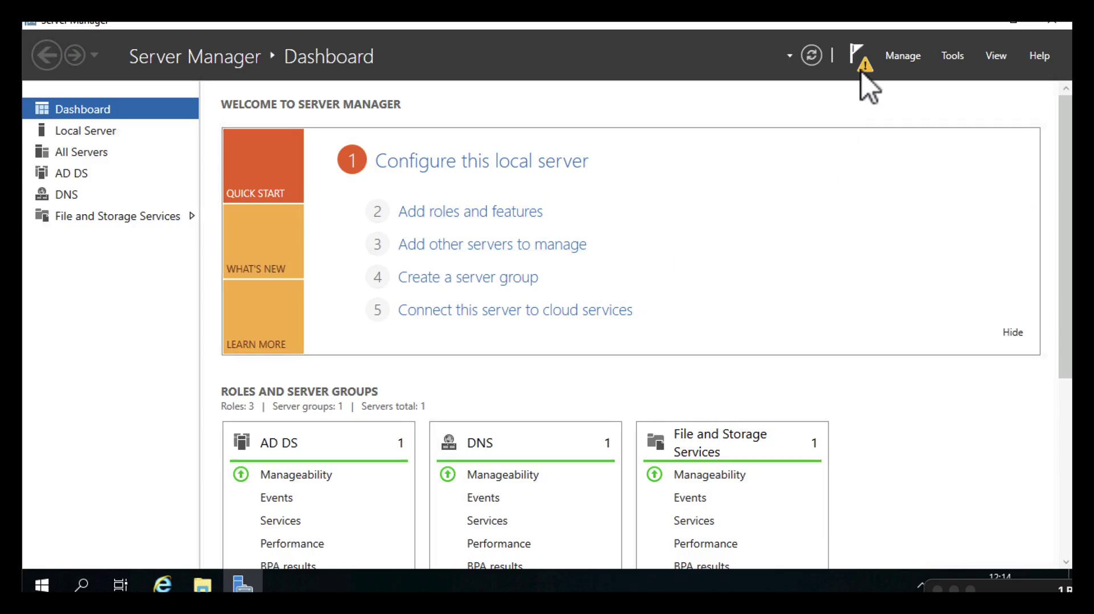
# Reopen Remove Roles and Features and deselect Active Directory Domain Services with its dependent features
pyautogui.click(862, 73)
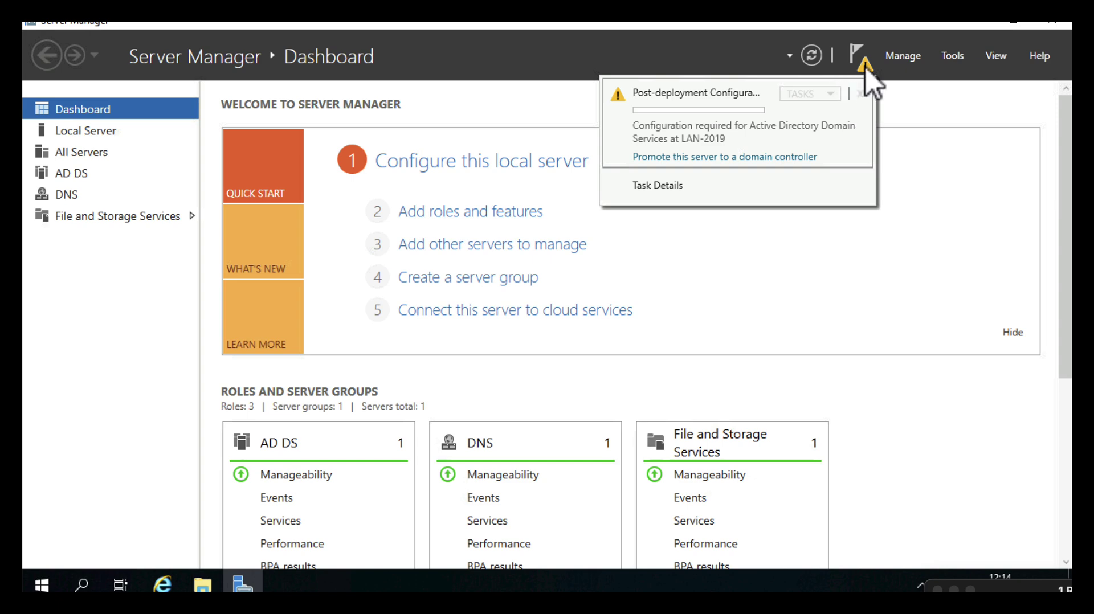
pyautogui.click(903, 56)
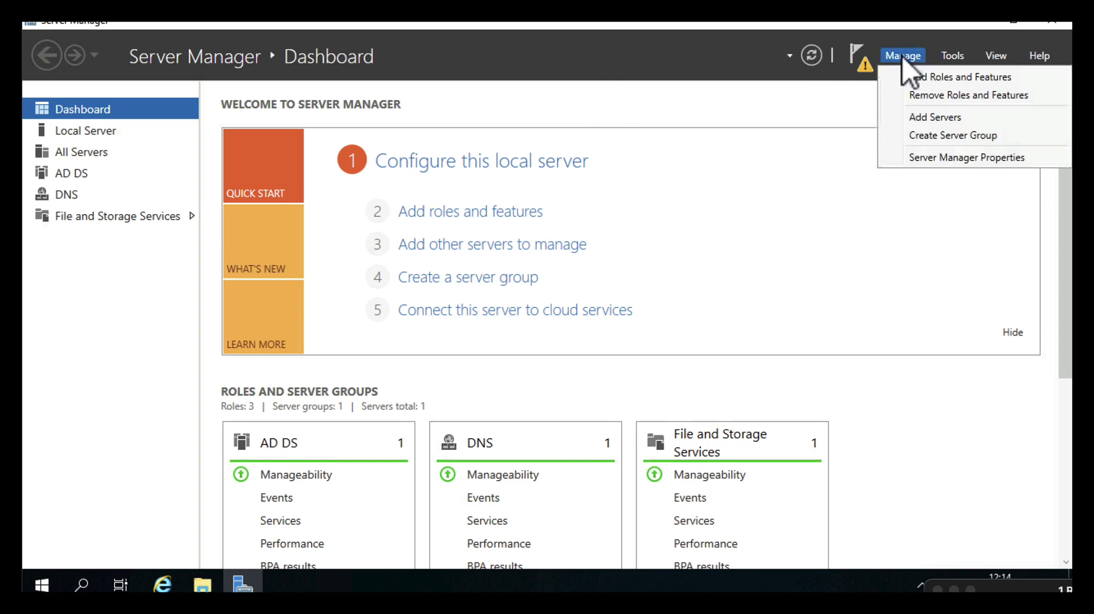
pyautogui.click(915, 98)
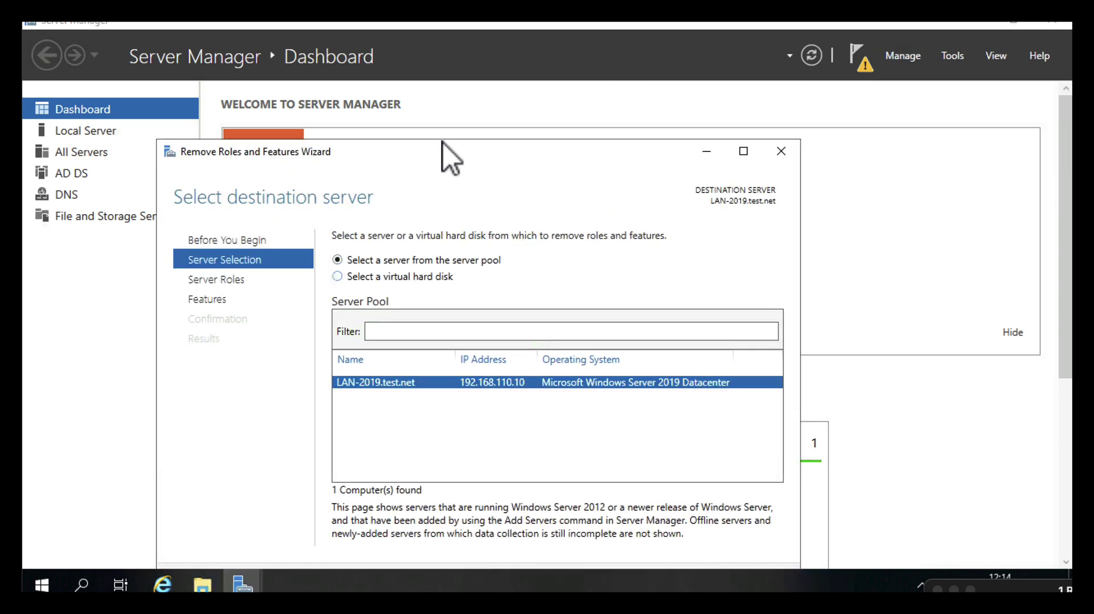
pyautogui.moveTo(442, 152); pyautogui.dragTo(500, 89)
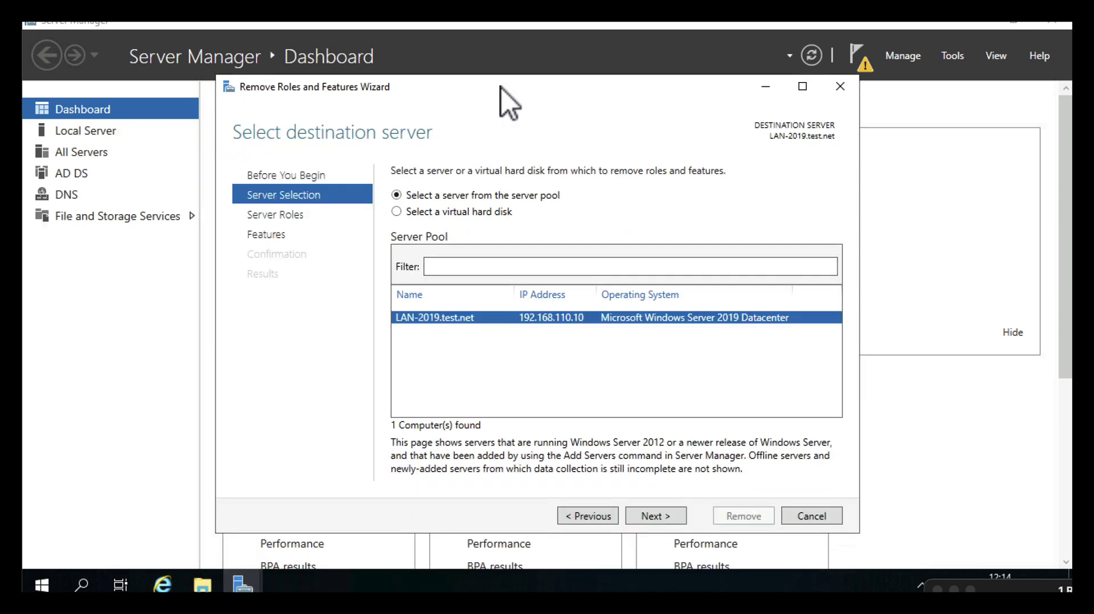
pyautogui.click(652, 518)
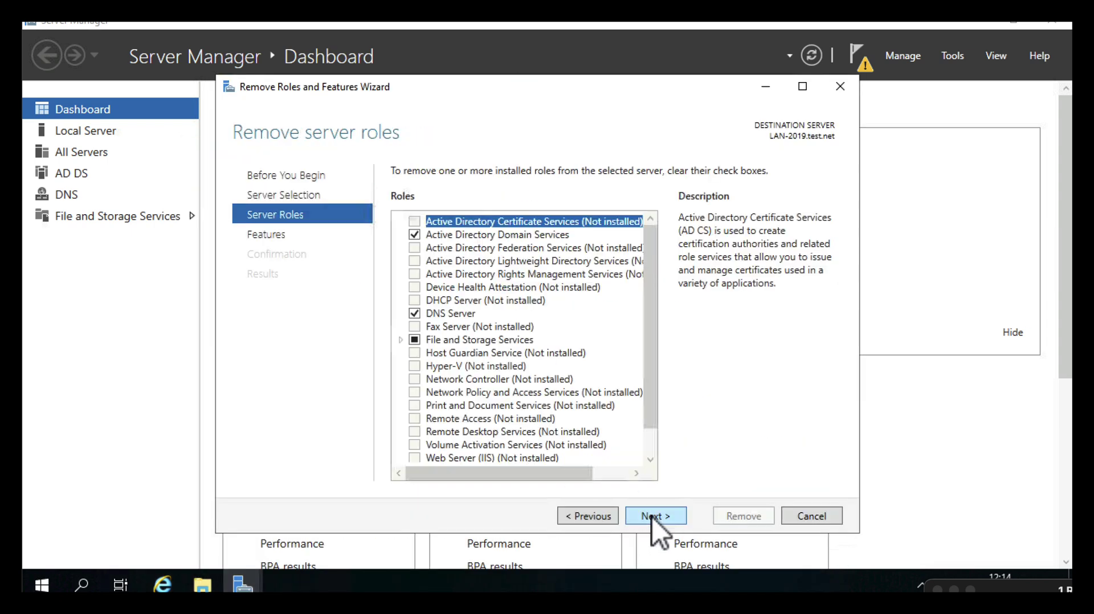
pyautogui.click(415, 239)
pyautogui.click(556, 451)
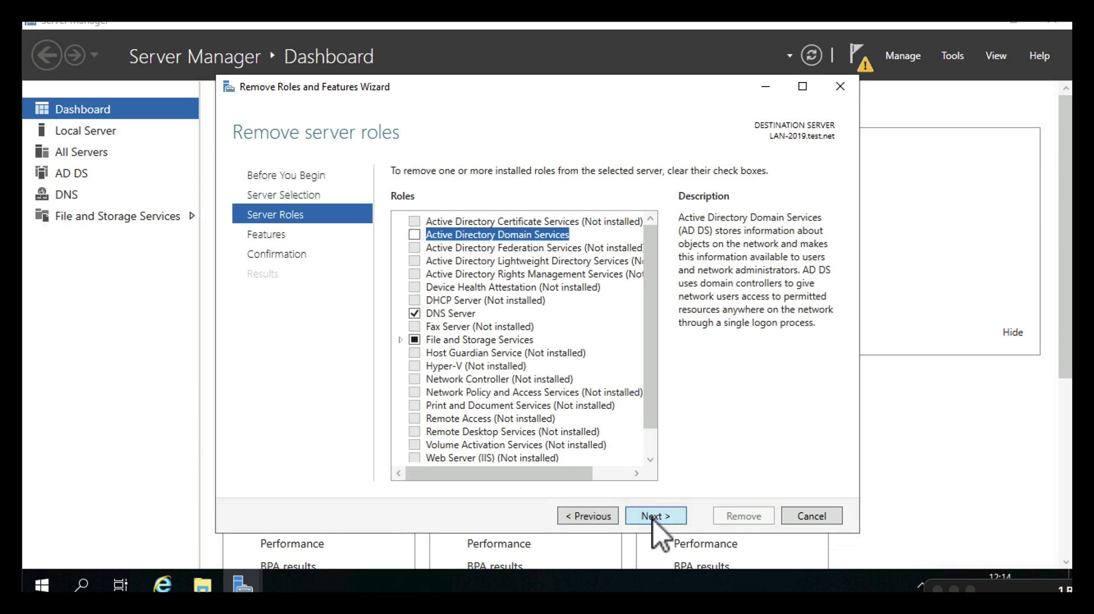
# Confirm and run the AD DS removal, then close the finished wizard
pyautogui.click(653, 517)
pyautogui.click(653, 516)
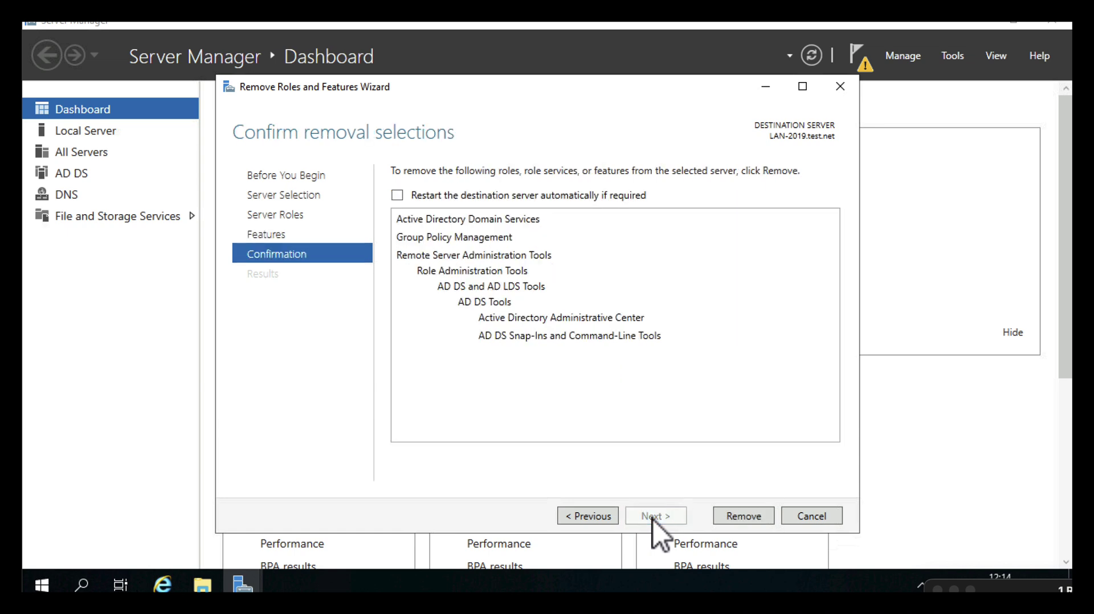
pyautogui.click(746, 518)
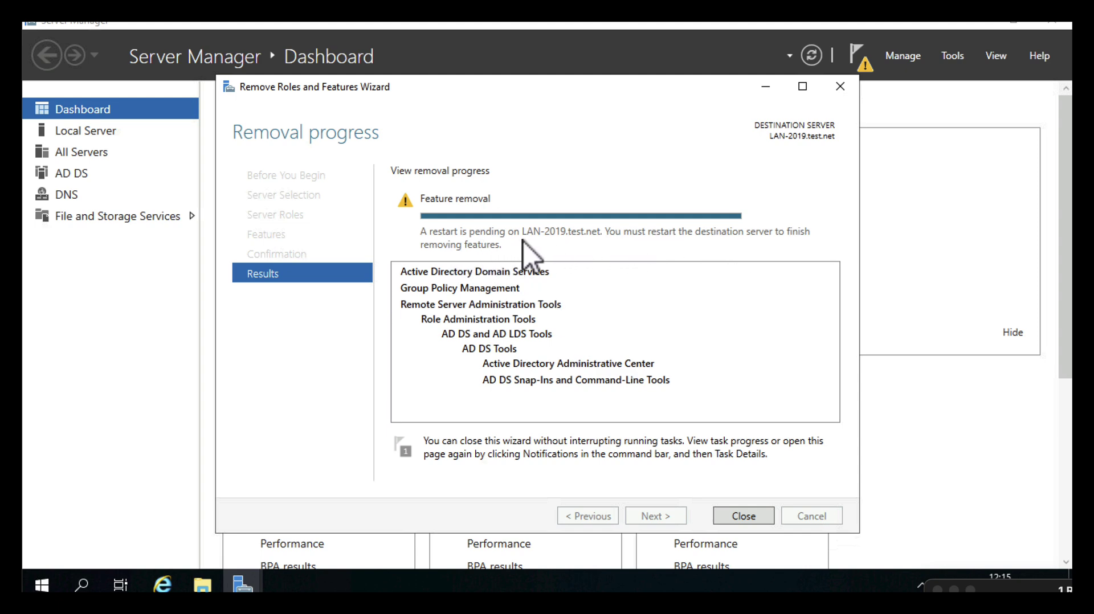
pyautogui.click(741, 521)
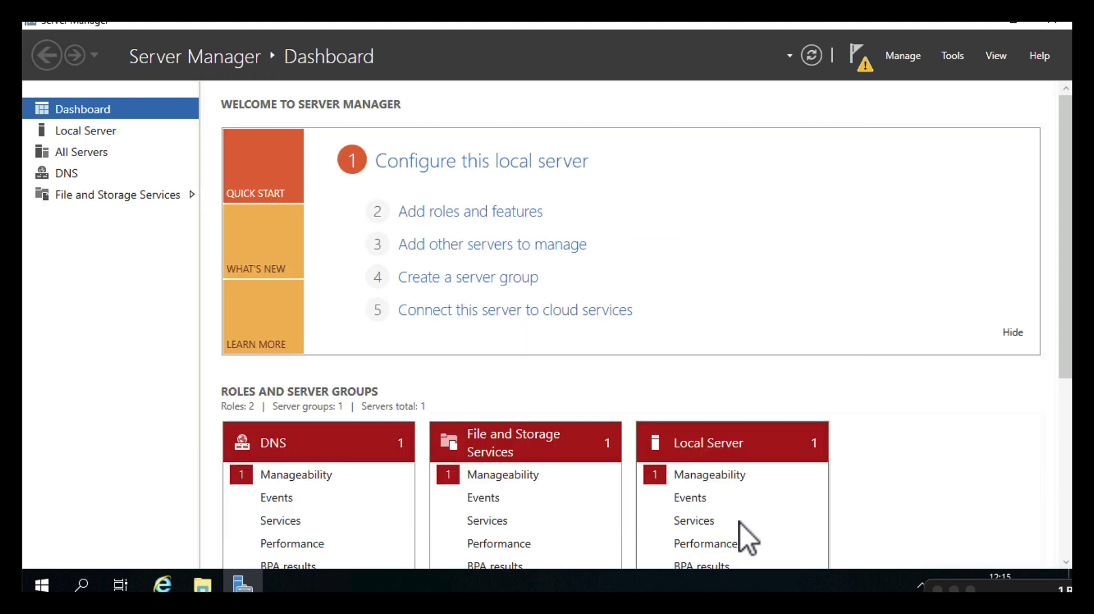
# Minimize Server Manager and restart the server from Start > Power
pyautogui.click(981, 25)
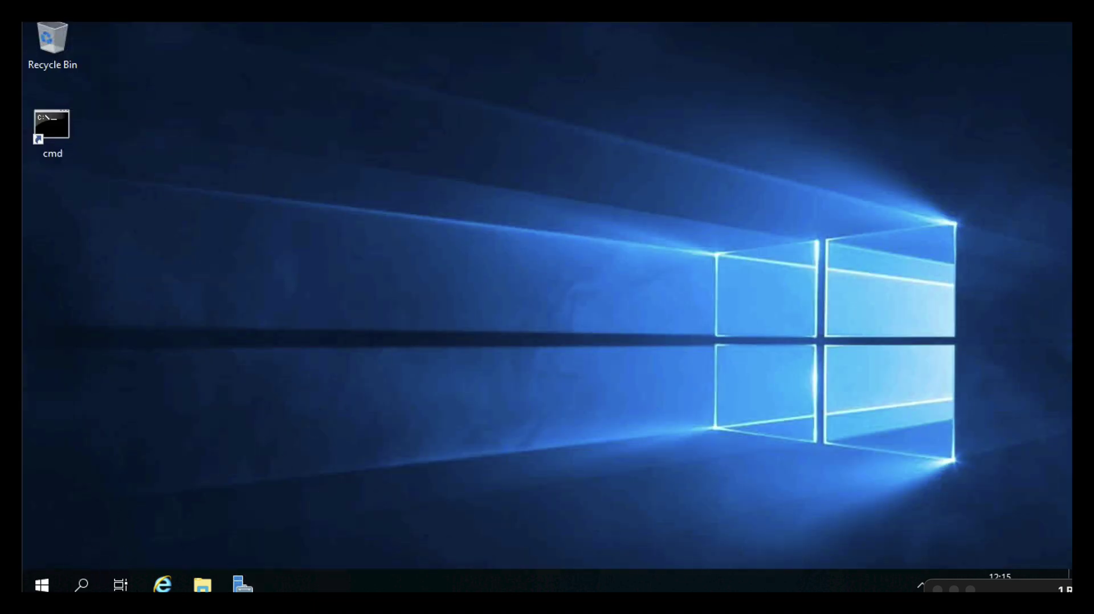
pyautogui.click(41, 587)
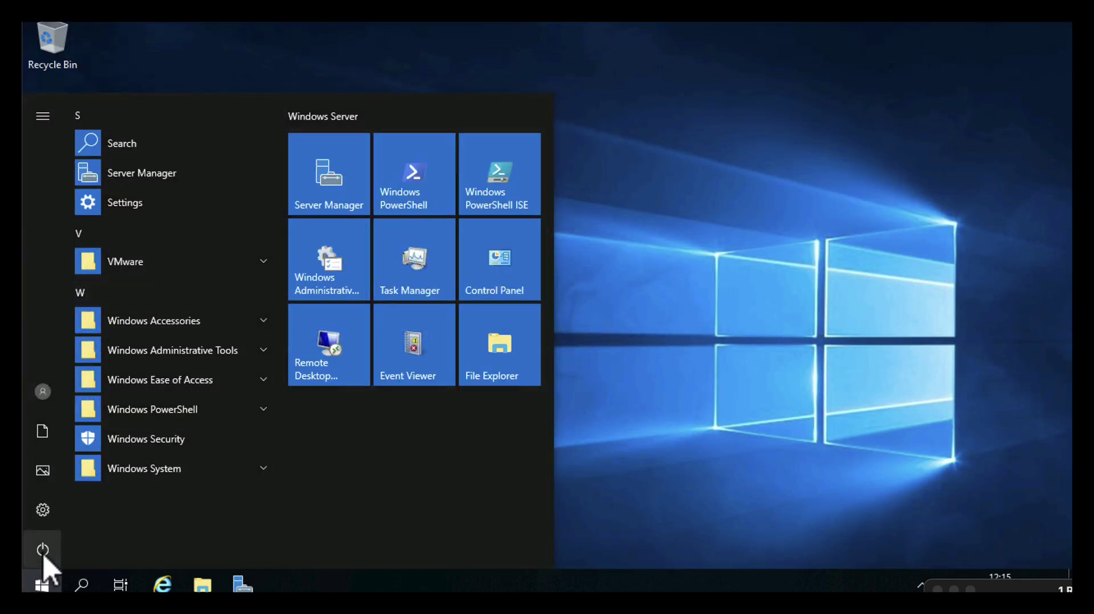
pyautogui.click(43, 557)
pyautogui.click(49, 506)
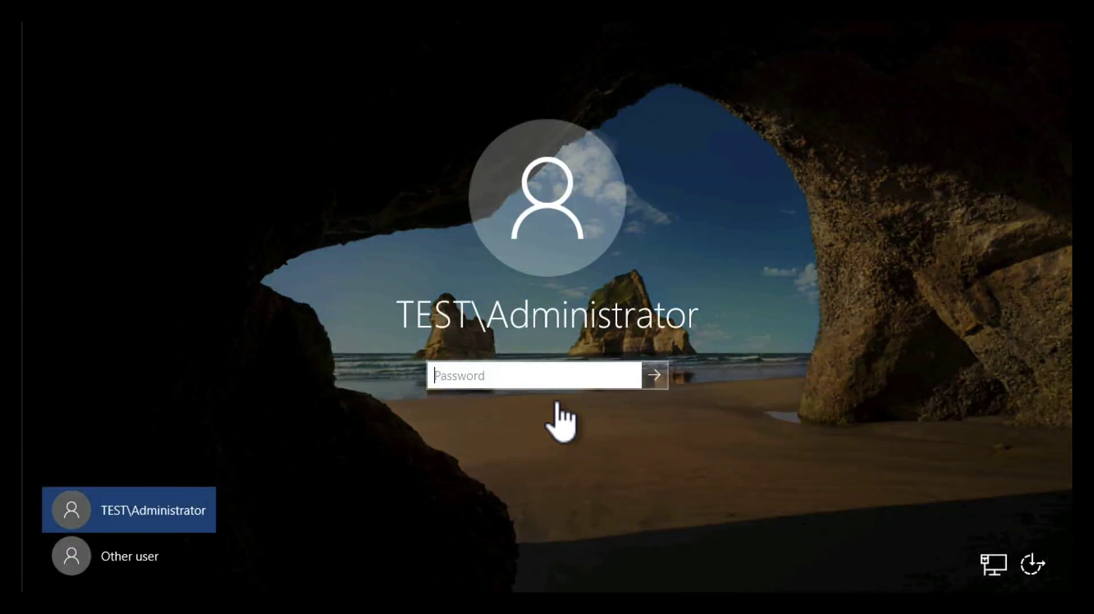
# Sign back in as TEST\Administrator through Other user
pyautogui.click(111, 566)
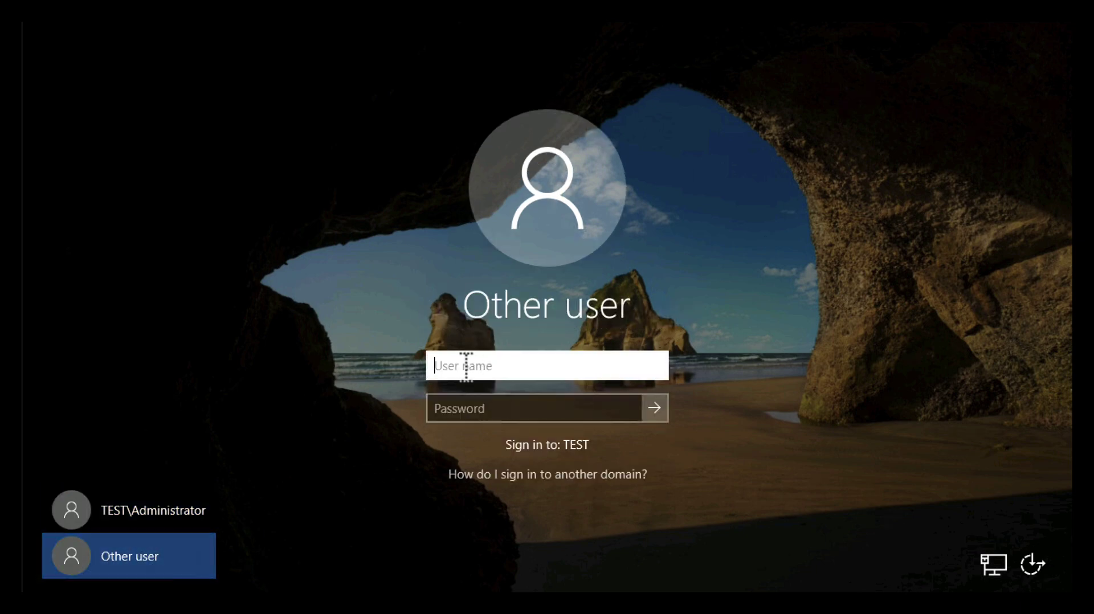
pyautogui.write('TEST')
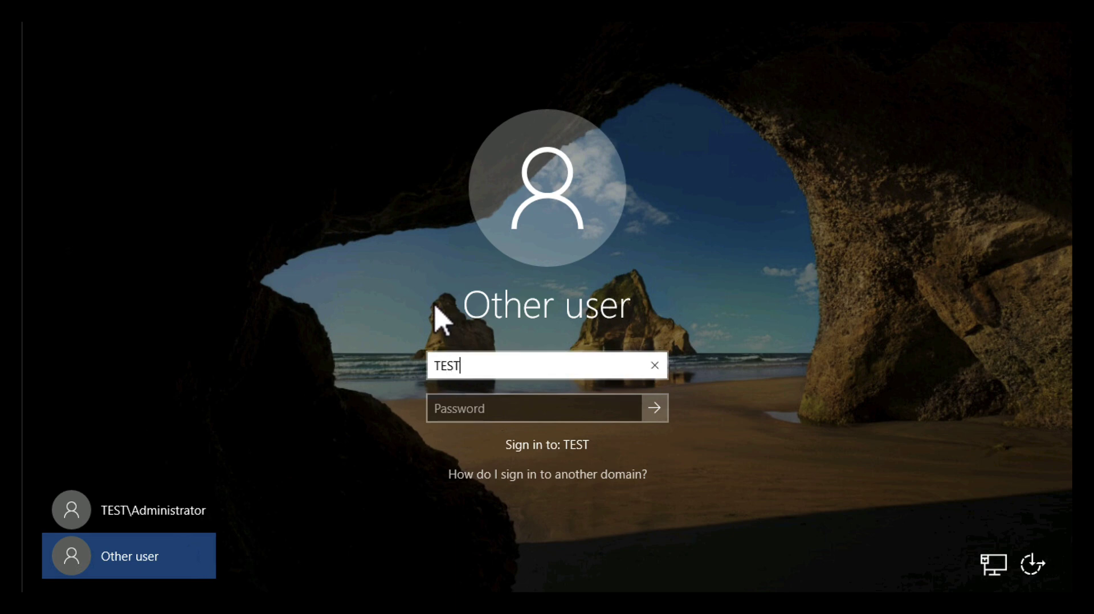
pyautogui.write('\\Administrator')
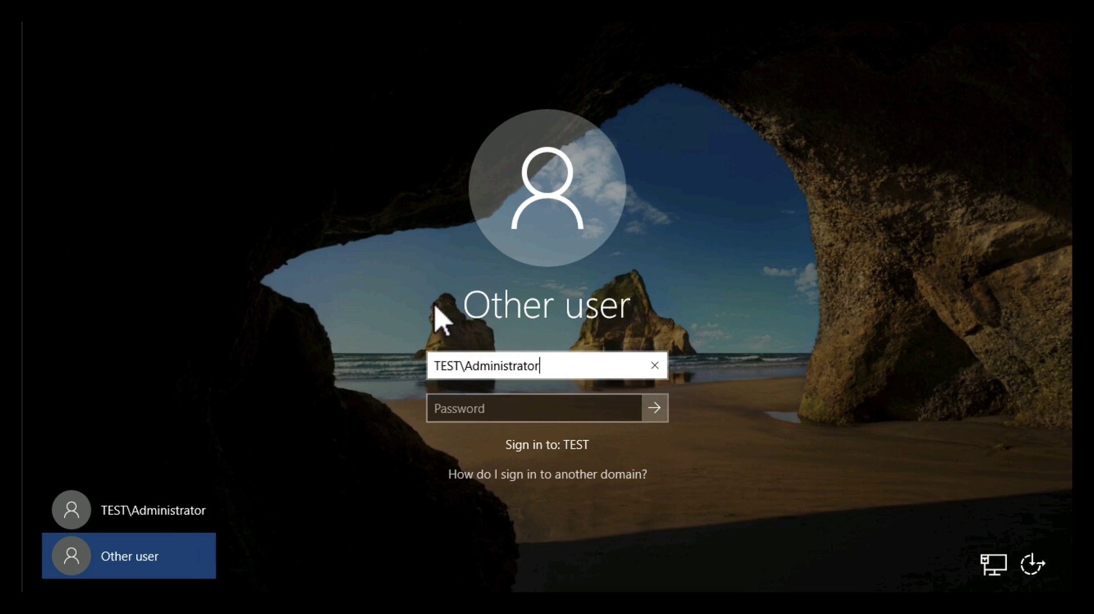
pyautogui.press('Tab')
pyautogui.write('*******')
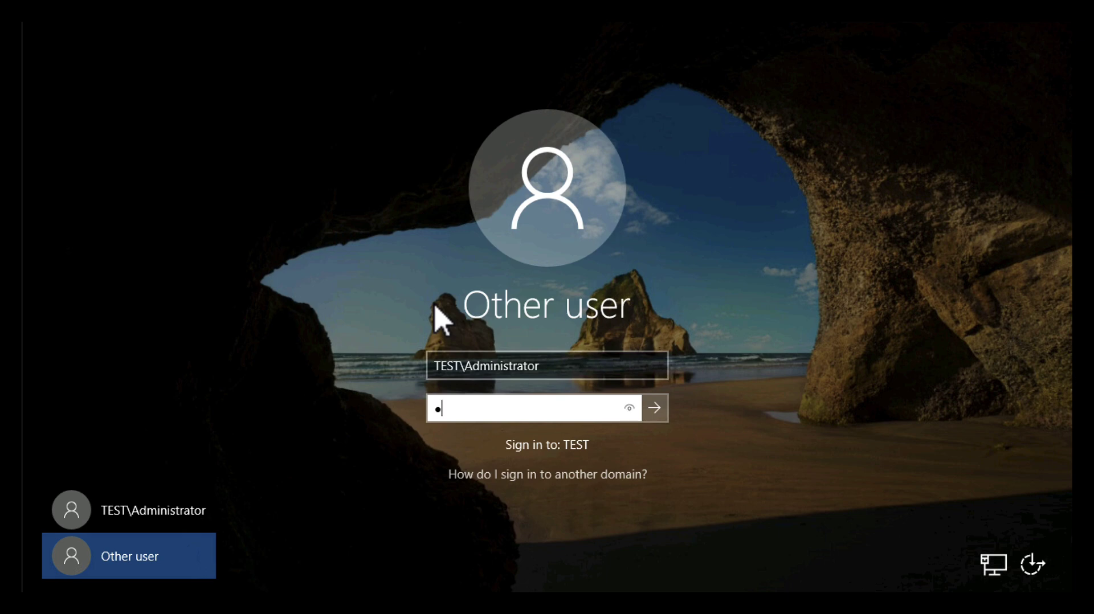
pyautogui.press('Return')
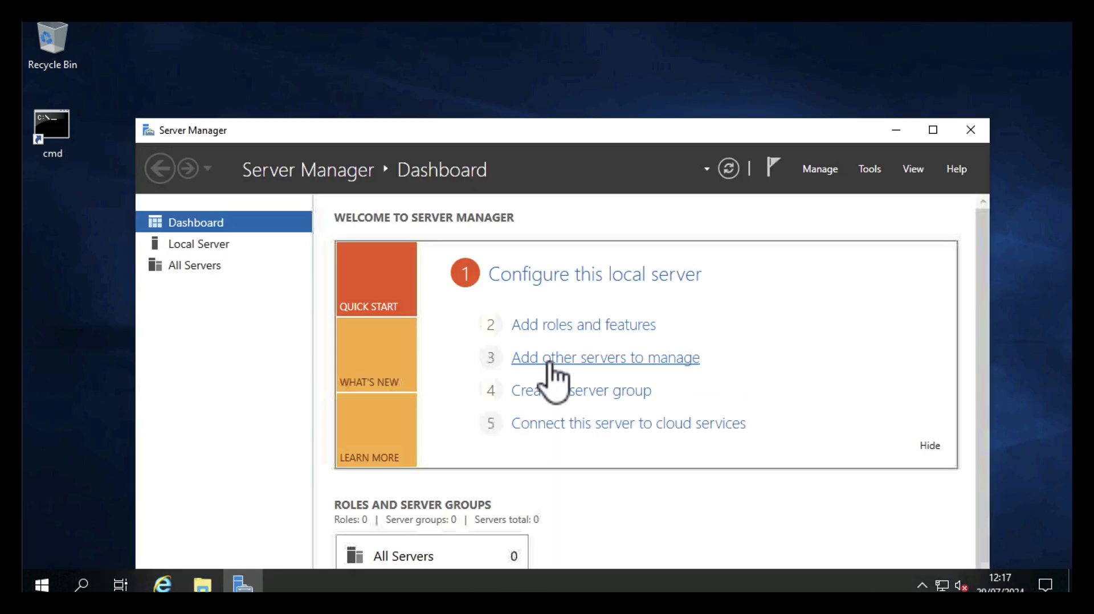
# Open the computer name and domain settings via Settings > System > About > System info
pyautogui.click(896, 132)
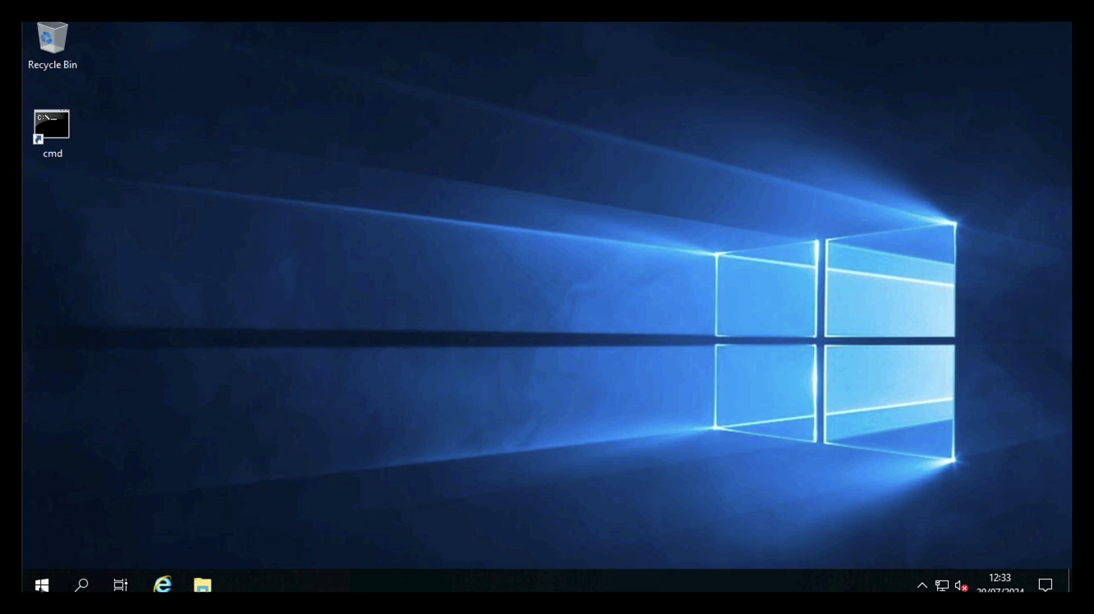
pyautogui.click(42, 585)
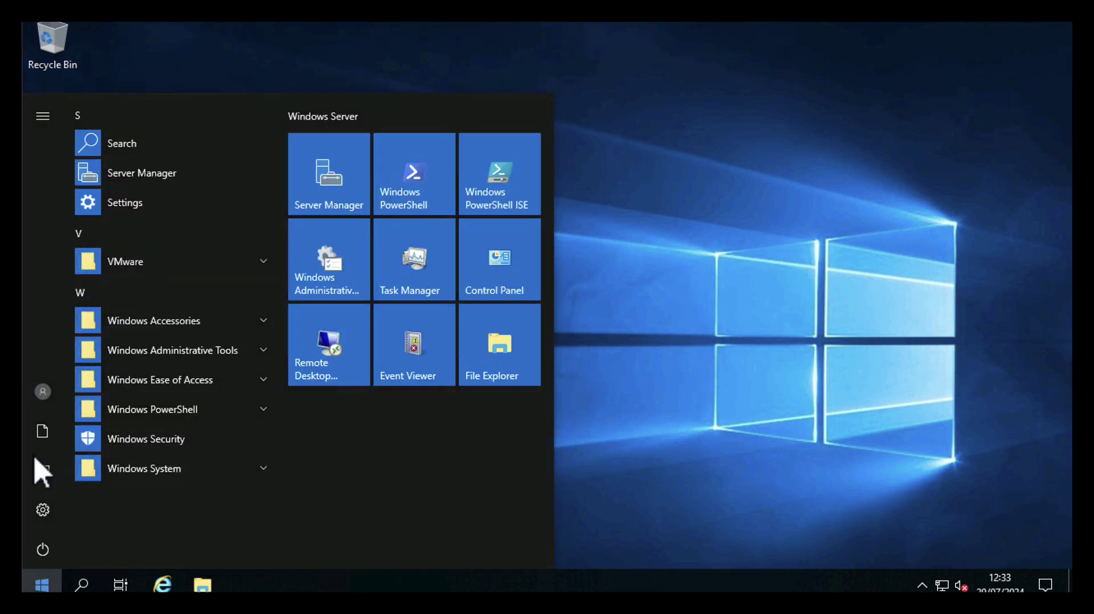
pyautogui.click(38, 510)
pyautogui.click(255, 239)
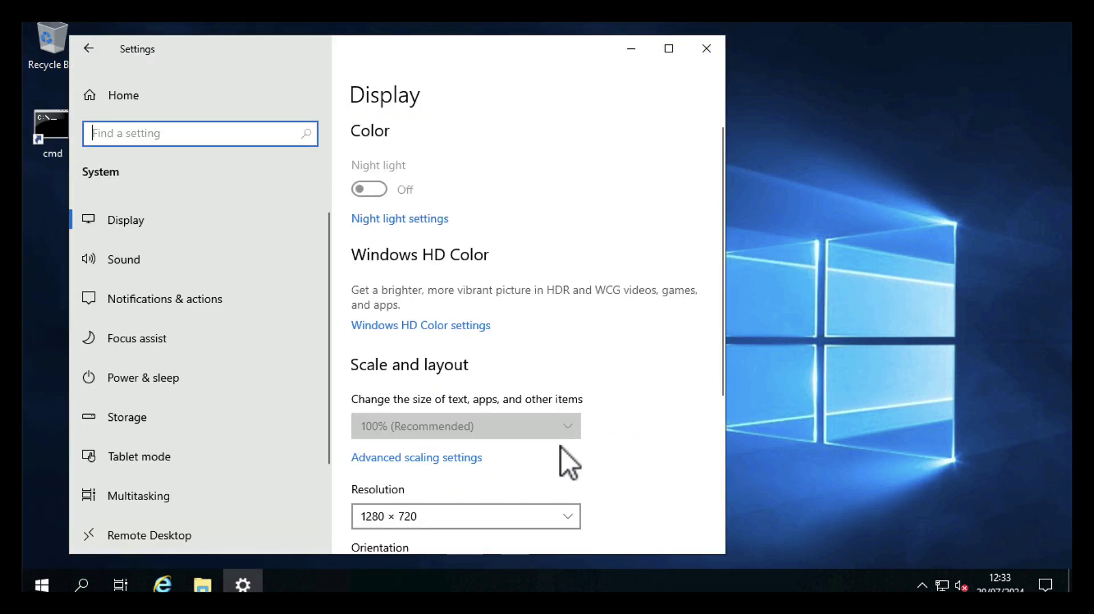
pyautogui.scroll(-5, 562, 447)
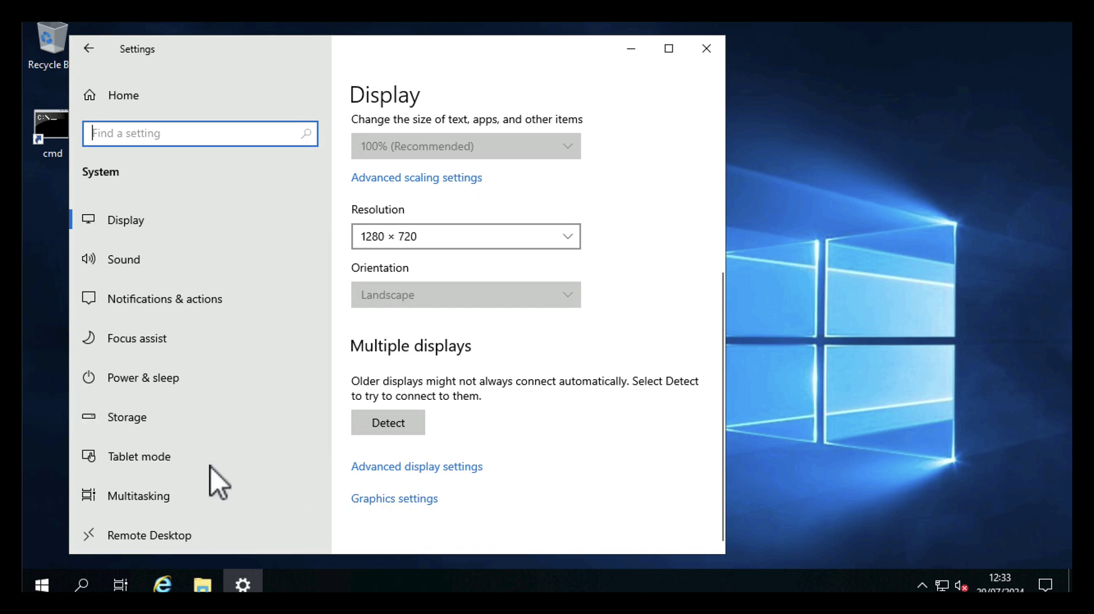
pyautogui.scroll(-3, 196, 466)
pyautogui.click(115, 470)
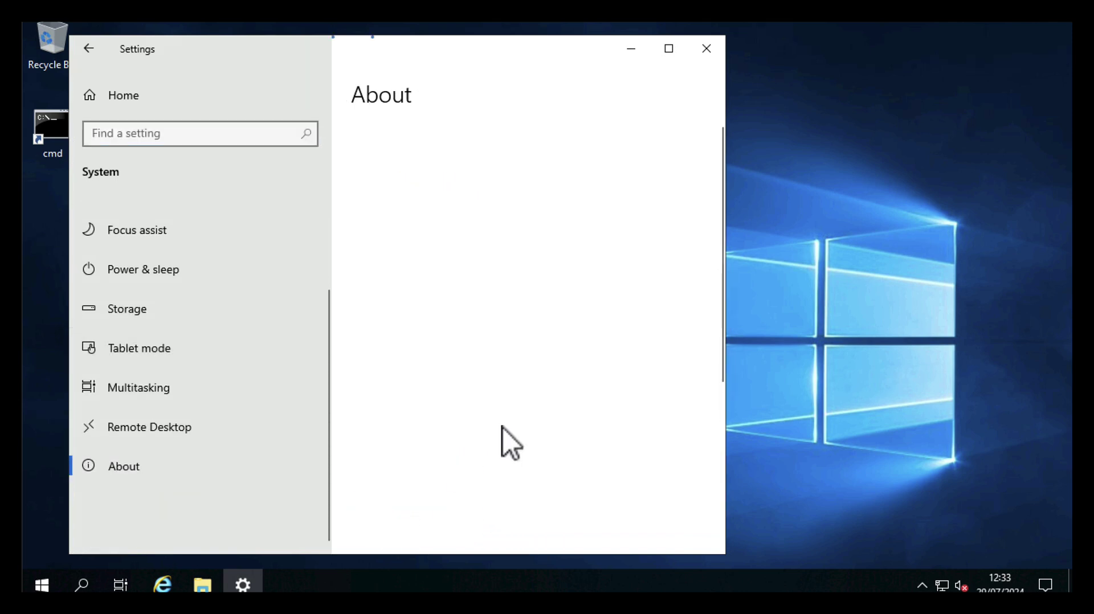
pyautogui.scroll(-5, 567, 393)
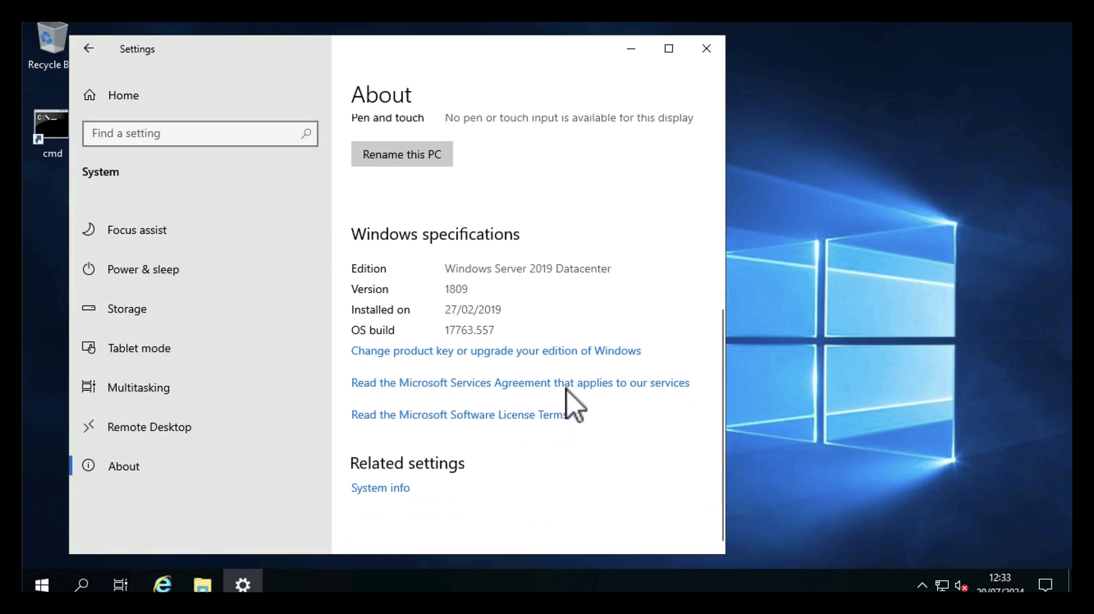
pyautogui.click(377, 489)
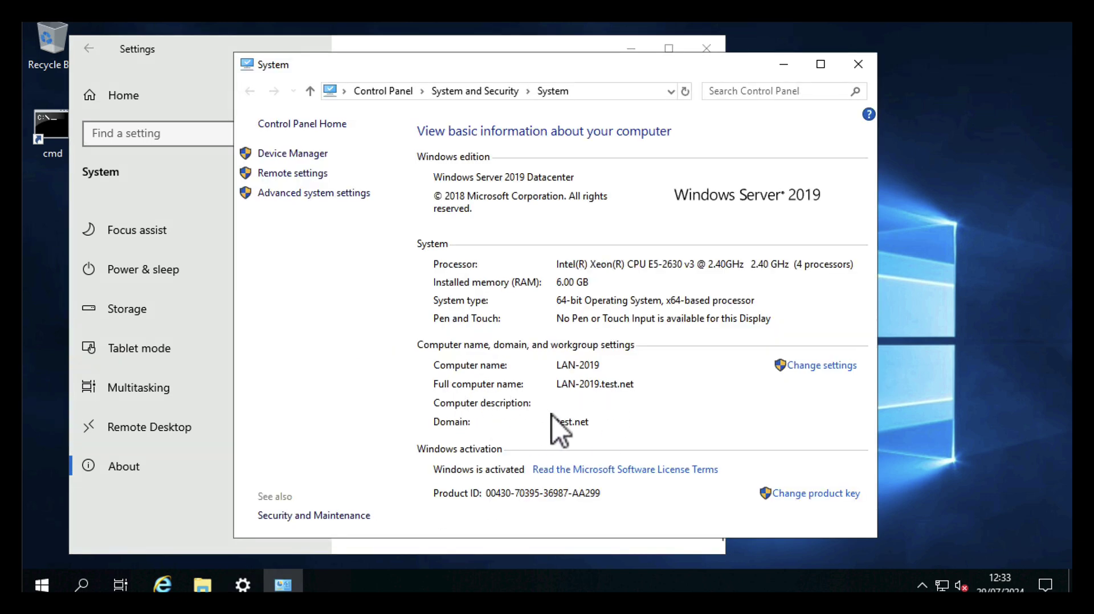
pyautogui.click(795, 365)
# Change membership from test.net to workgroup WORKGROUP and acknowledge the leave, welcome and restart prompts
pyautogui.click(313, 232)
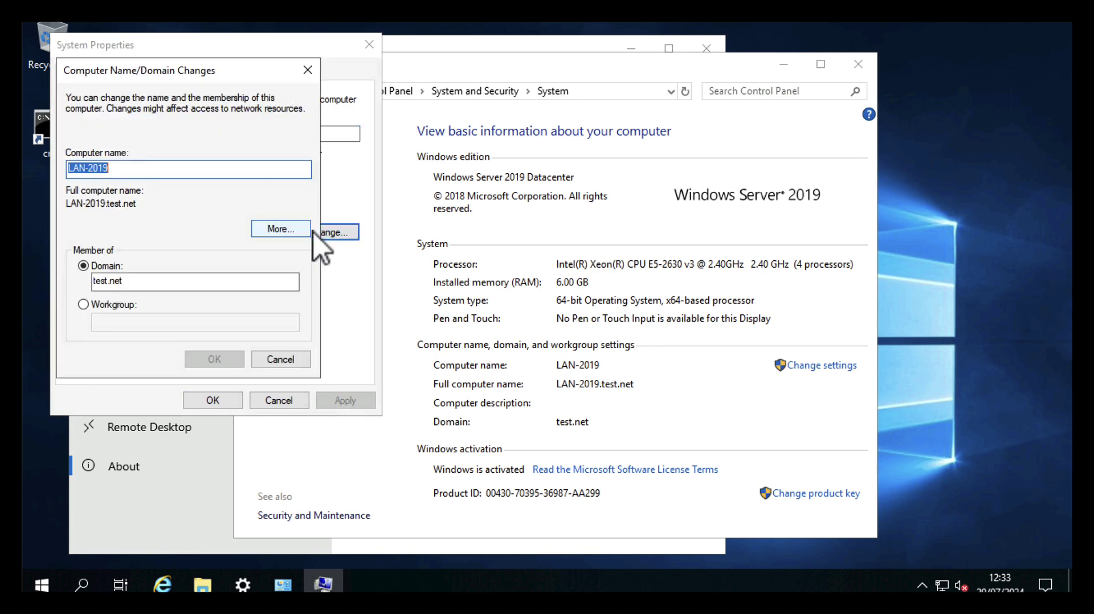
pyautogui.click(84, 305)
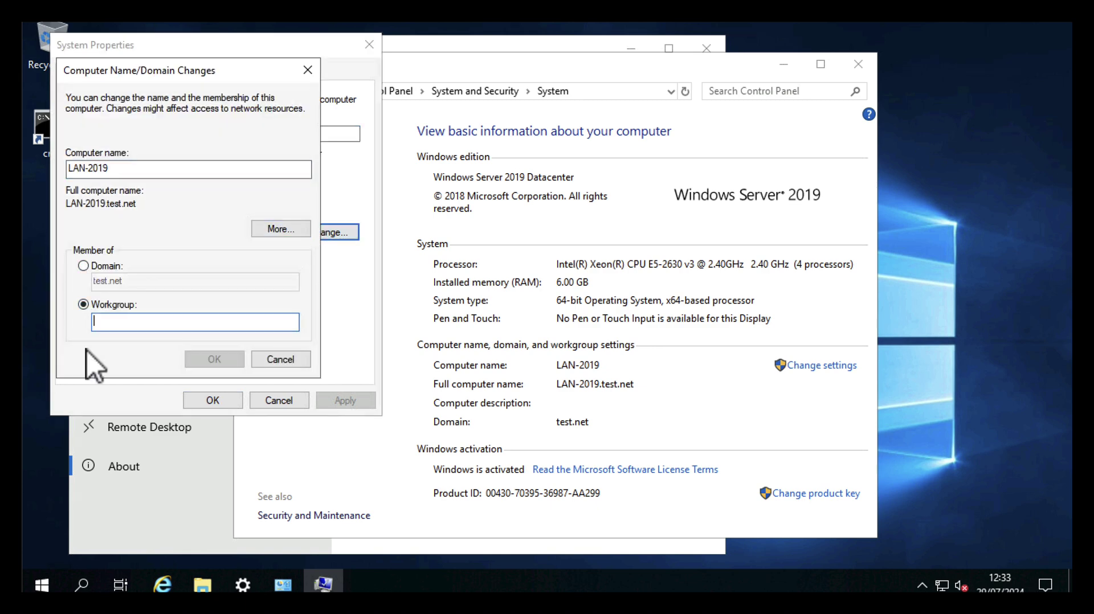
pyautogui.write('WORK')
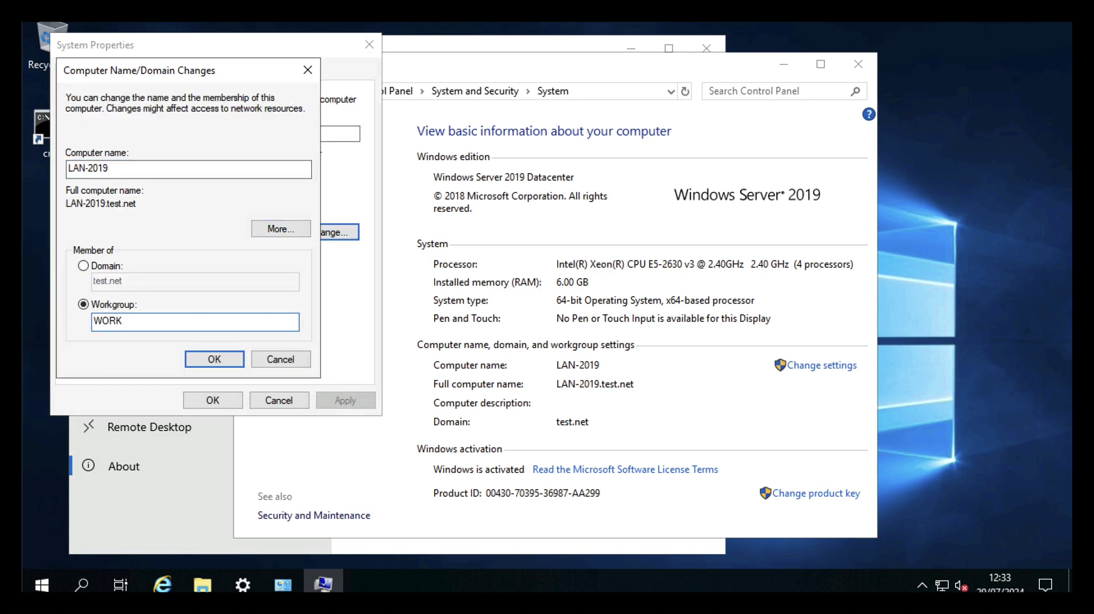
pyautogui.write('GROUP')
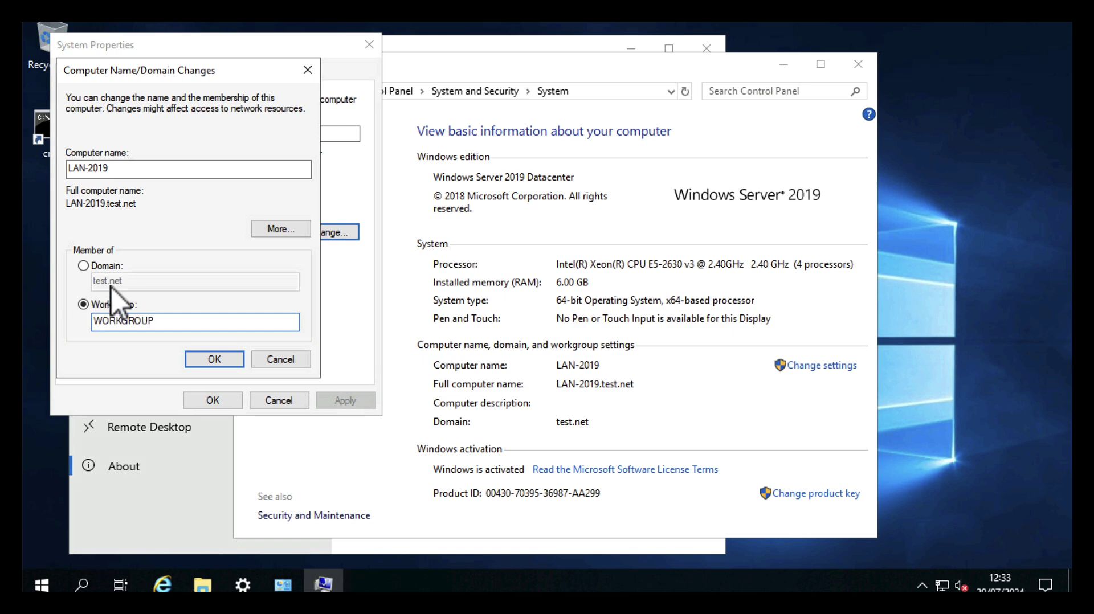
pyautogui.click(206, 359)
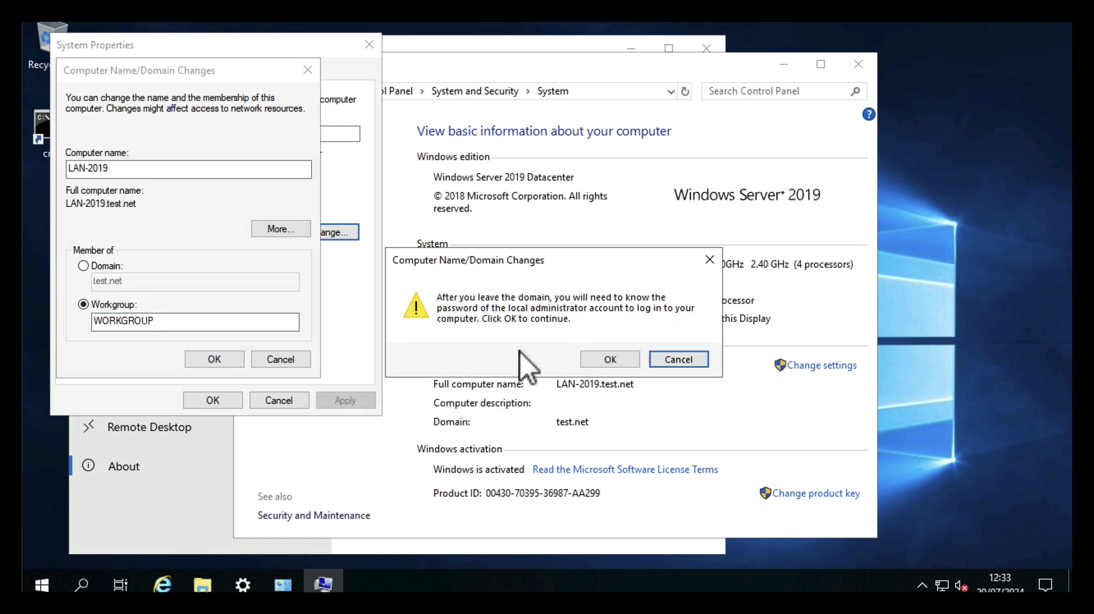
pyautogui.click(609, 359)
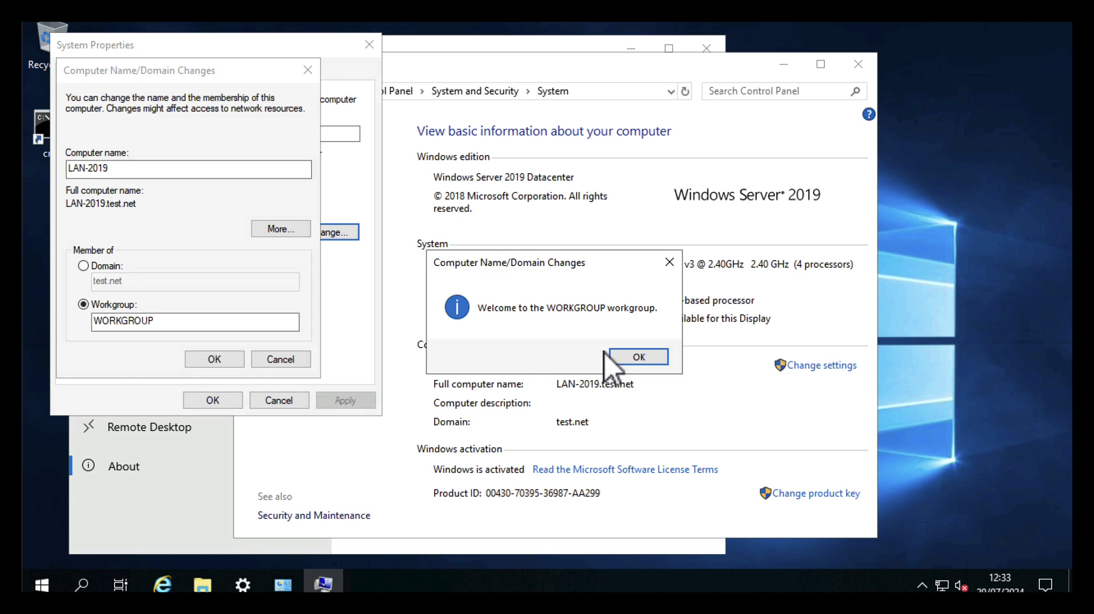
pyautogui.click(623, 357)
pyautogui.click(648, 320)
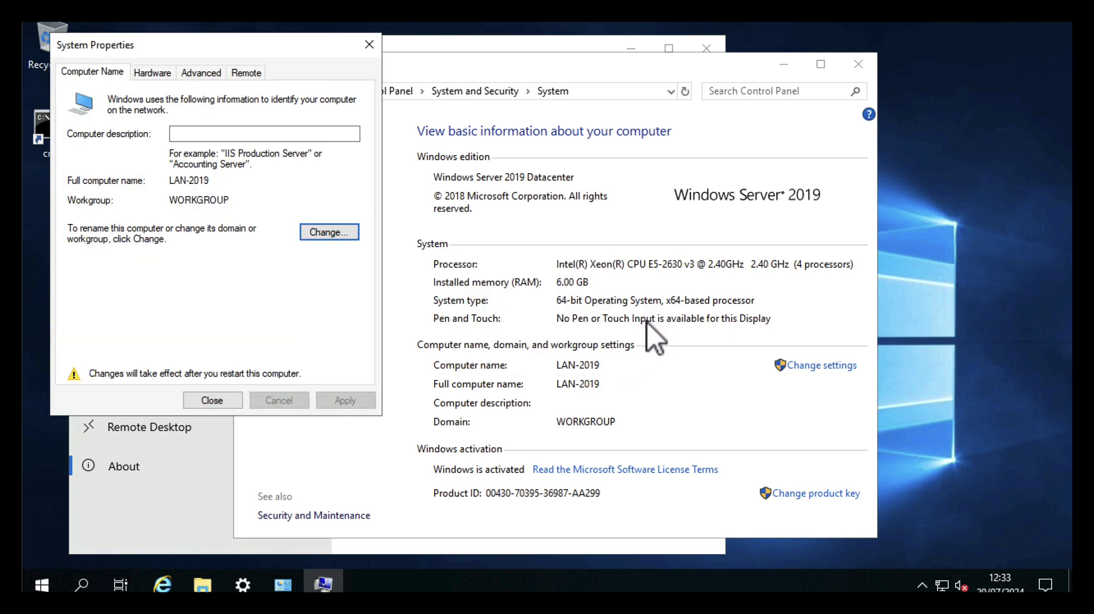
# Restart to apply the workgroup change, then shut LAN-2019 down from Start > Power
pyautogui.click(220, 401)
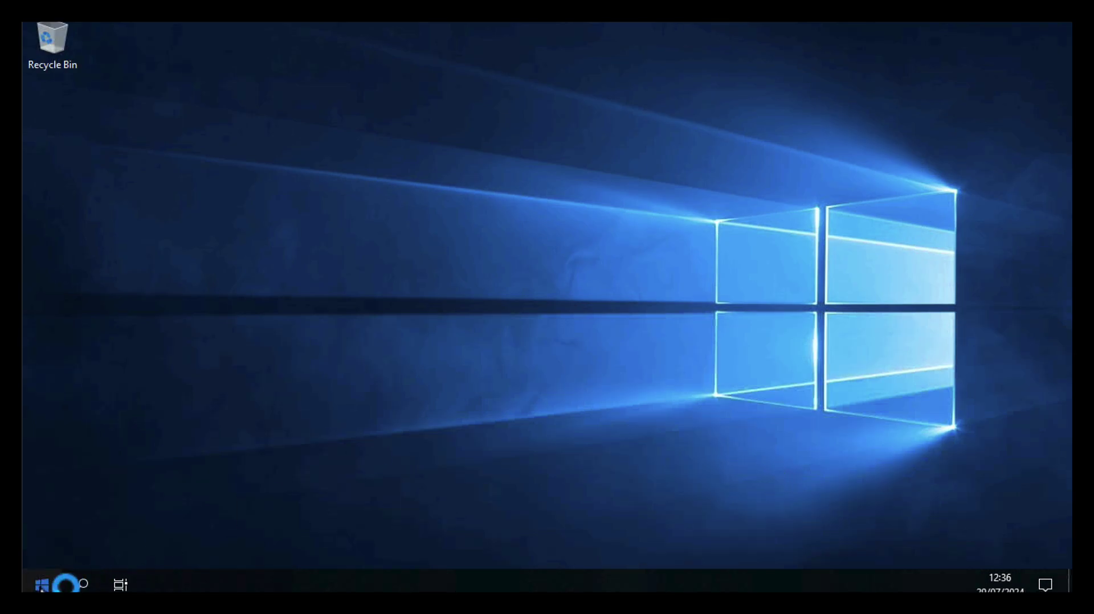
pyautogui.click(42, 588)
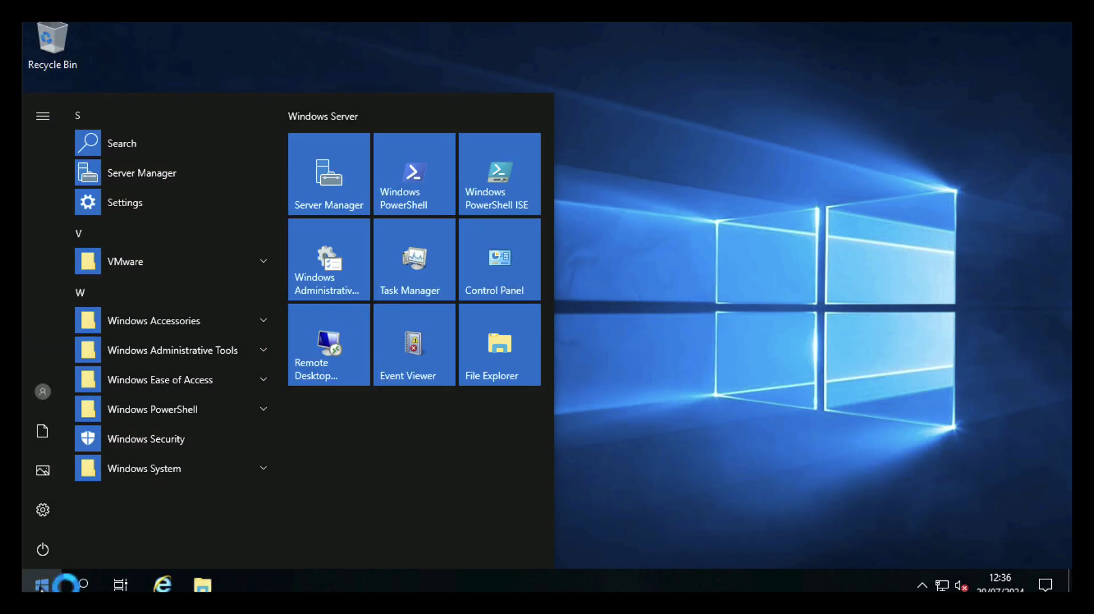
pyautogui.click(43, 550)
pyautogui.click(52, 477)
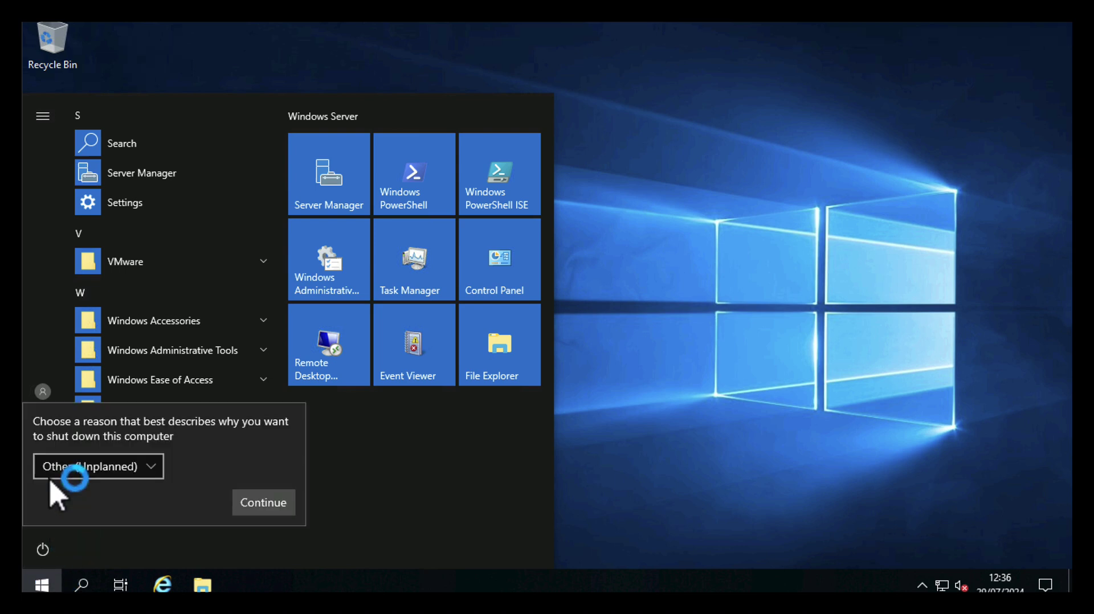